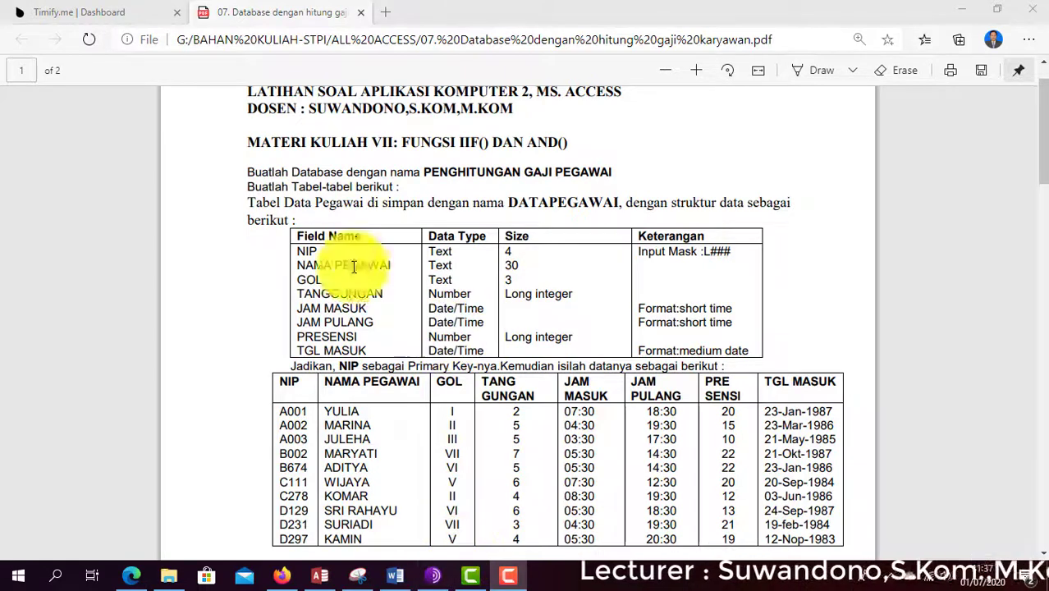
# Switch to Access and open the DATA PEGAWAI table in Design view to inspect the NIP field's input mask.
pyautogui.click(324, 579)
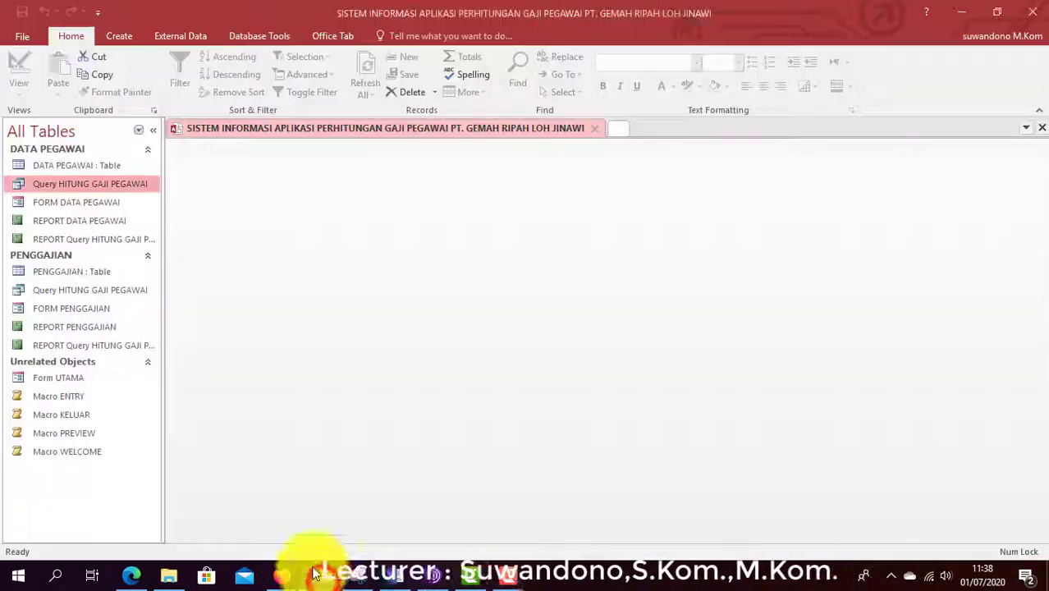
pyautogui.click(79, 166)
pyautogui.rightClick(83, 169)
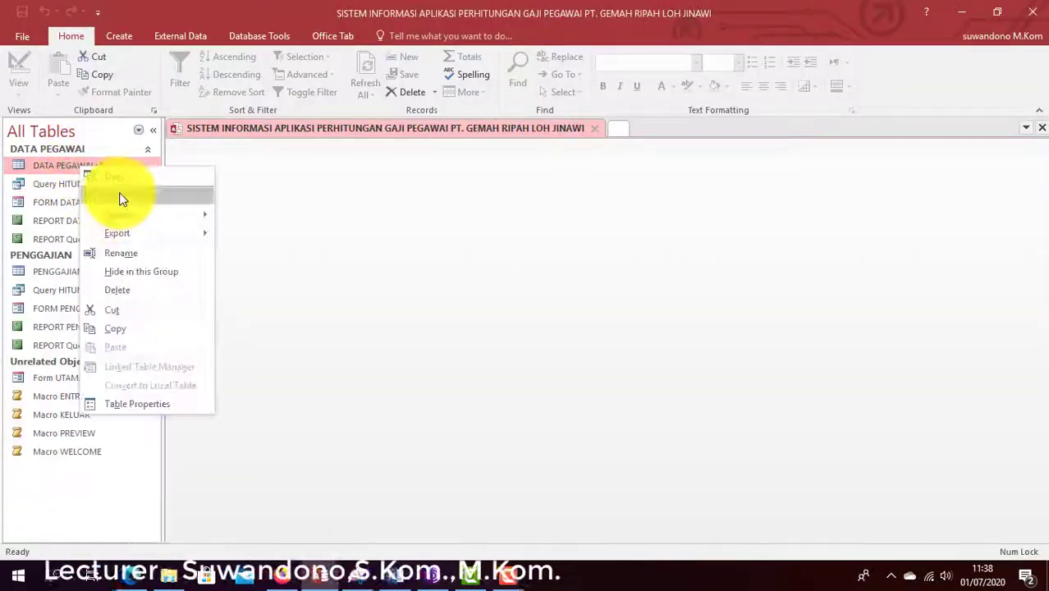
pyautogui.click(119, 192)
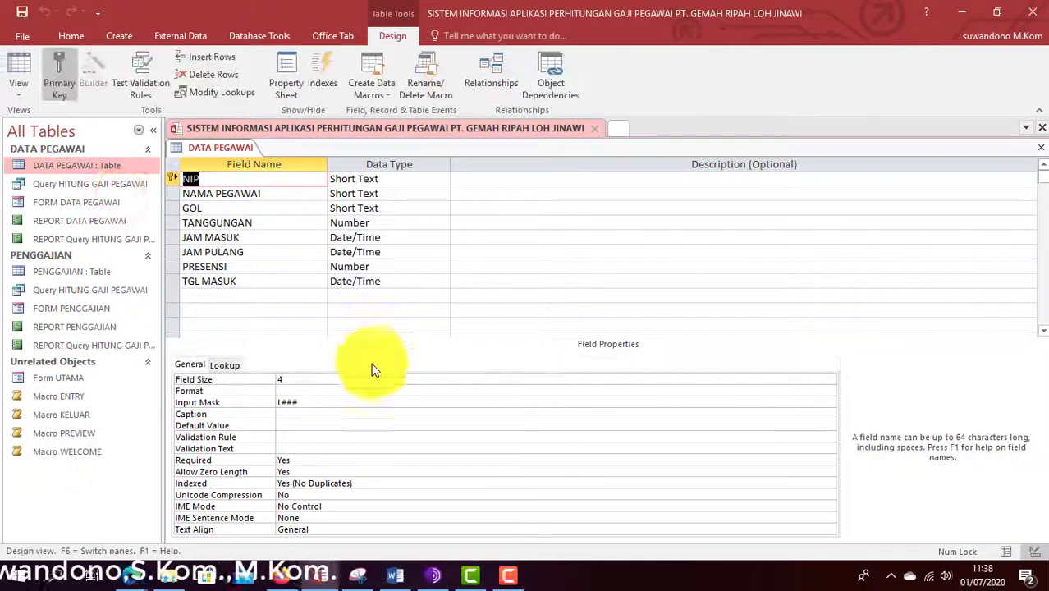
pyautogui.click(339, 403)
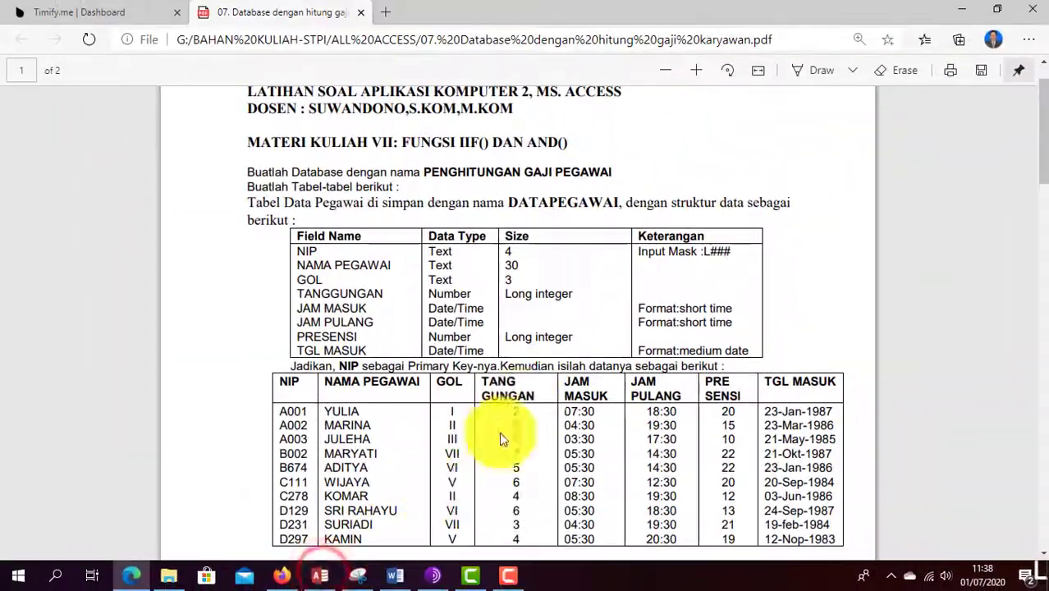
# Read the PENGGAJIAN table's structure and data in the exercise PDF in Edge, highlighting the table name.
pyautogui.scroll(-2, 523, 387)
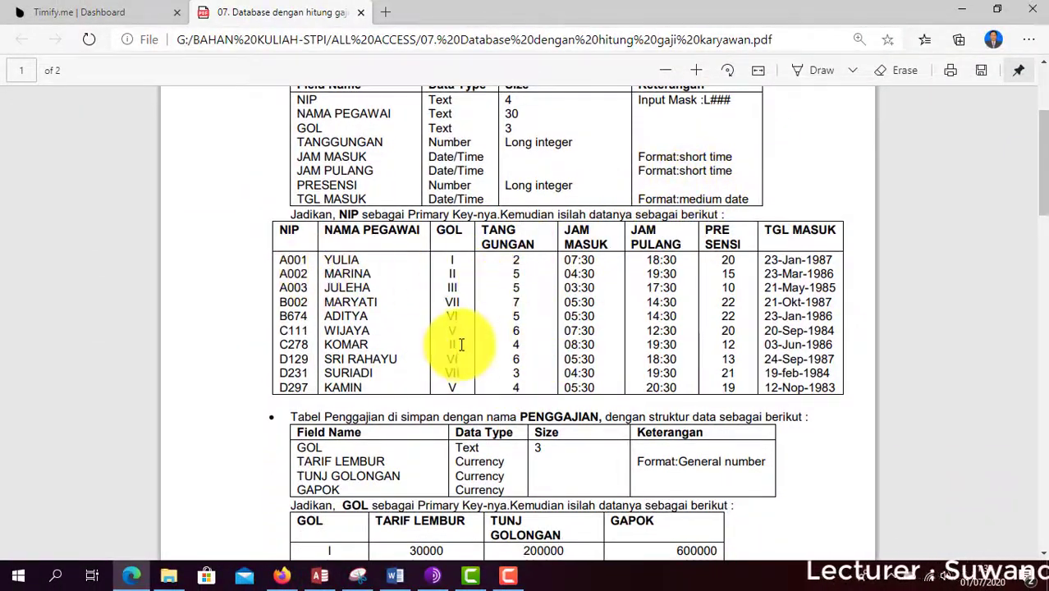
pyautogui.scroll(-3, 461, 347)
pyautogui.scroll(-1, 461, 347)
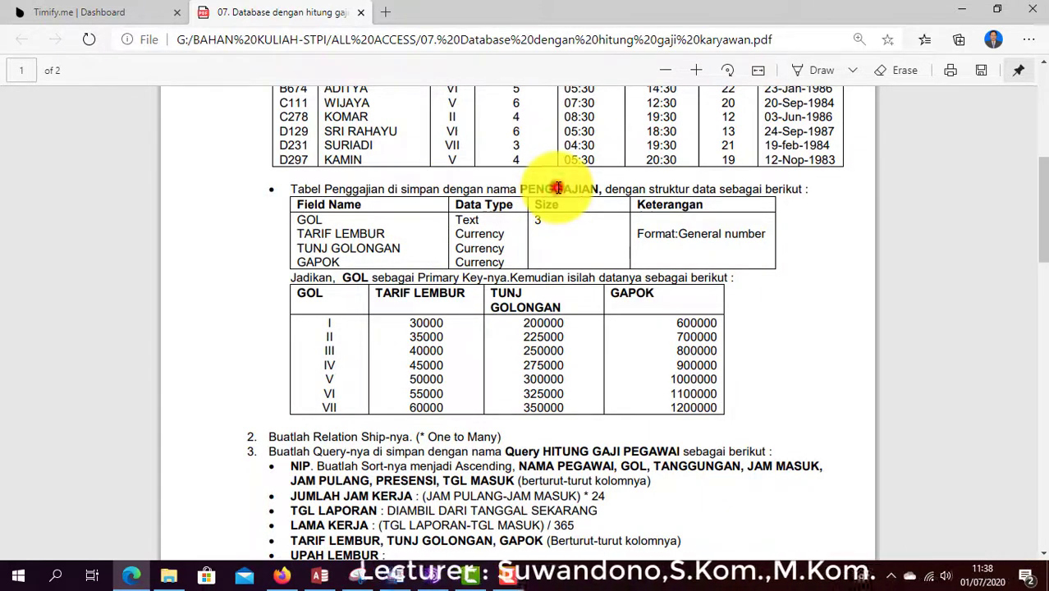
pyautogui.click(558, 188)
pyautogui.doubleClick(559, 189)
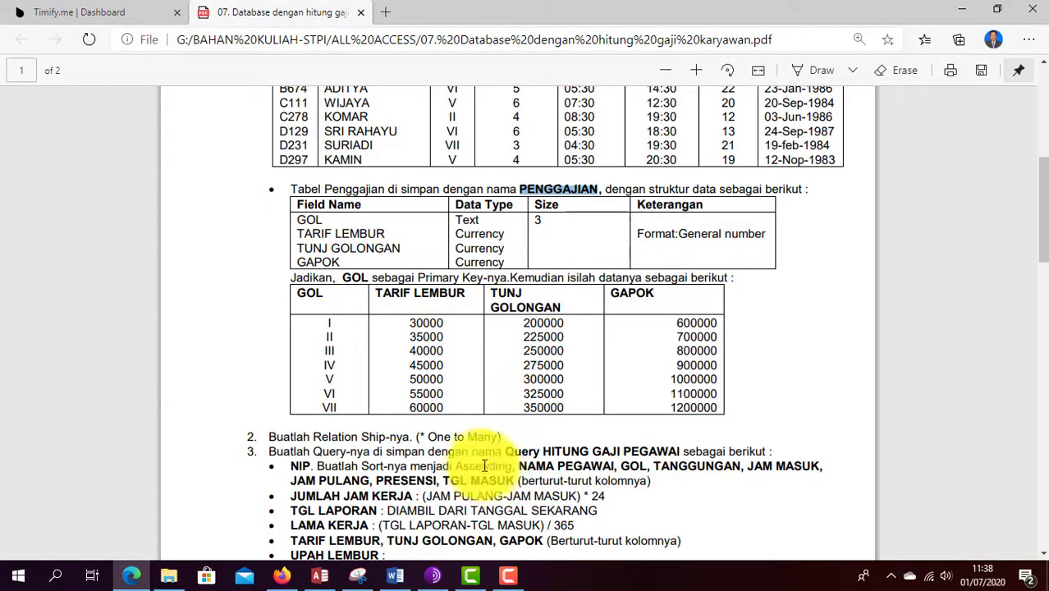
# Back in Access, close the table design and check the GOL relationship between DATA PEGAWAI and PENGGAJIAN, leaving its settings as they are.
pyautogui.click(333, 581)
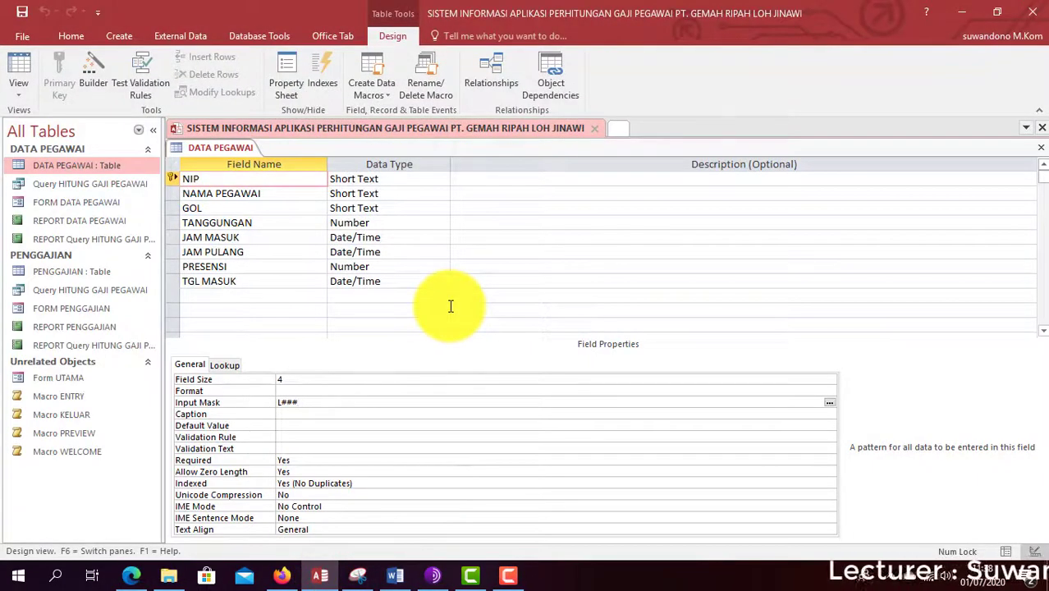
pyautogui.hotkey('ctrl', 'w')
pyautogui.click(239, 35)
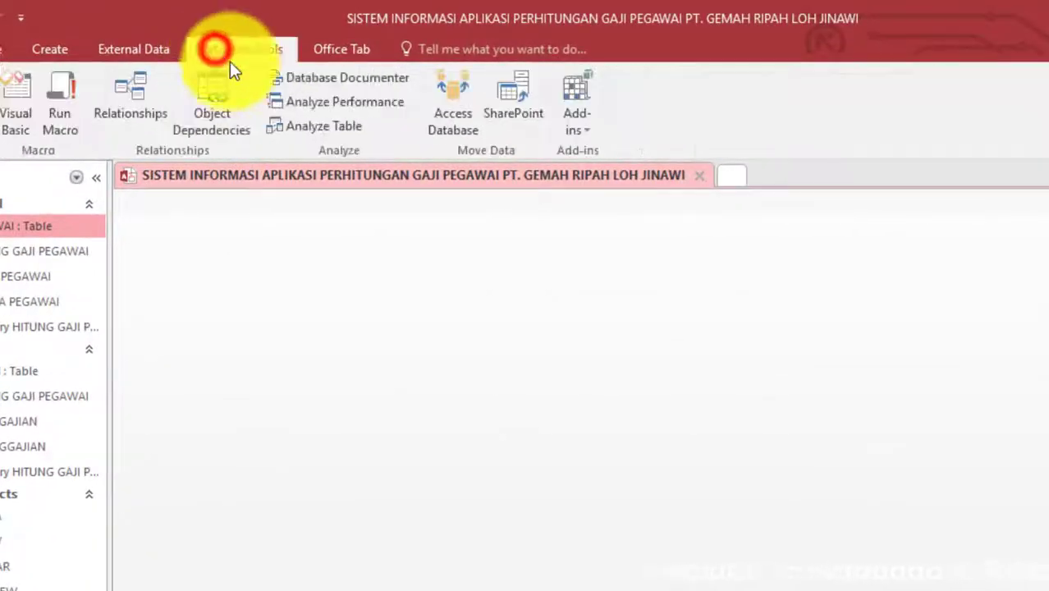
pyautogui.click(147, 118)
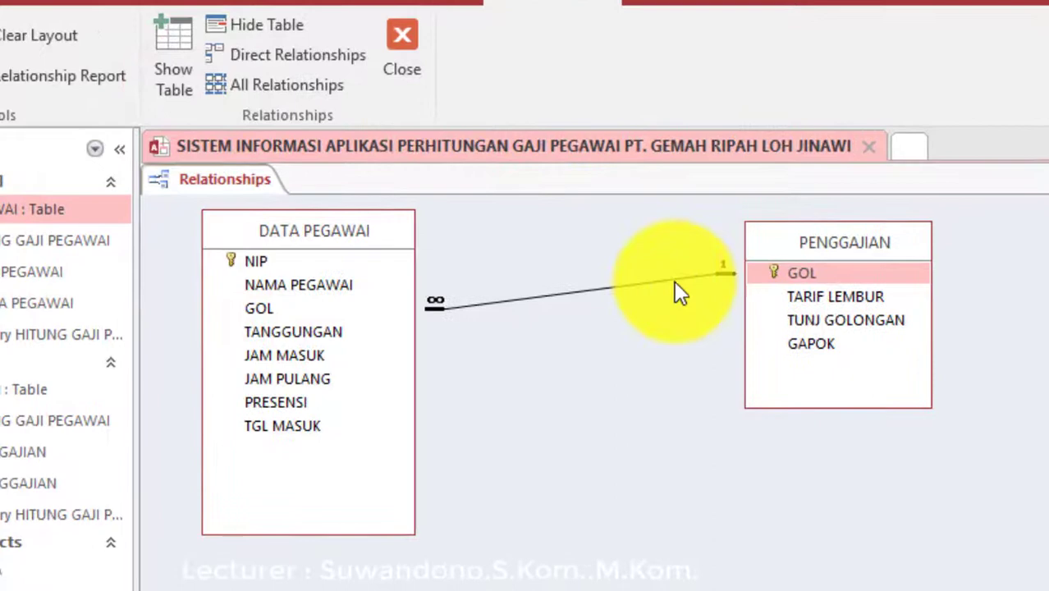
pyautogui.click(565, 284)
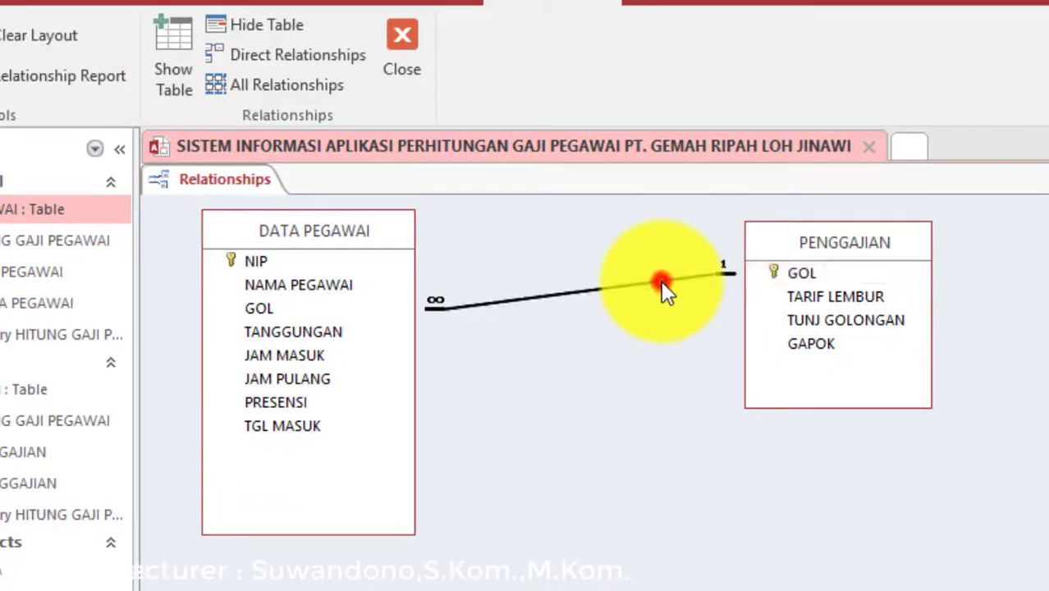
pyautogui.doubleClick(661, 280)
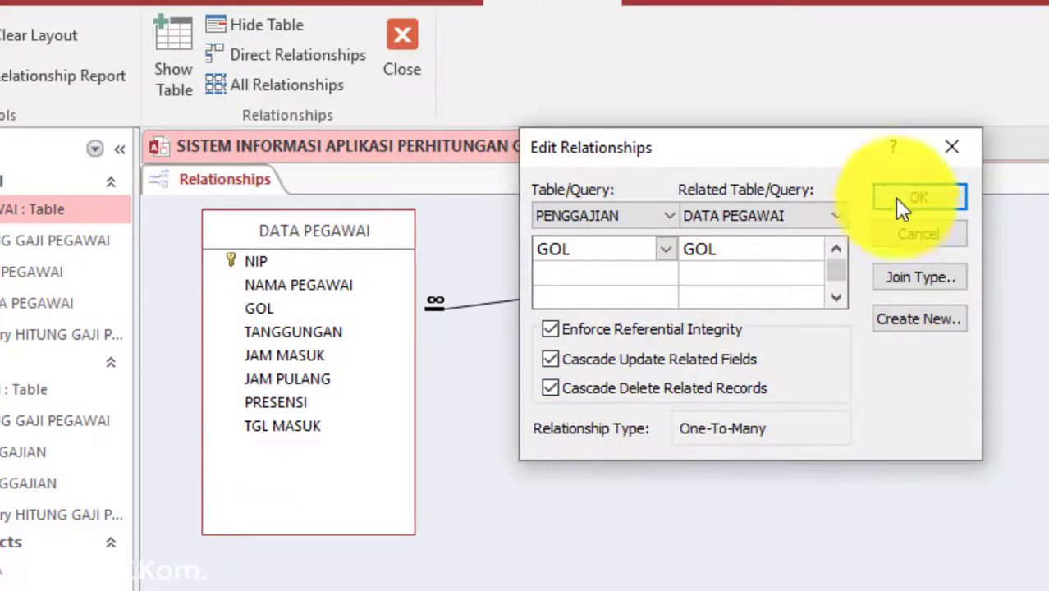
pyautogui.click(918, 197)
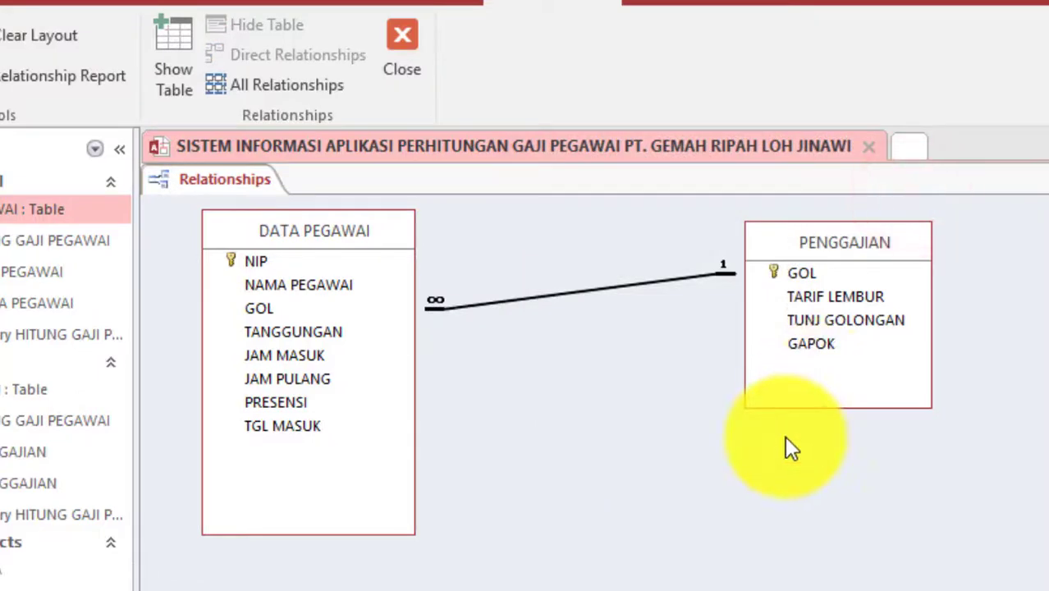
pyautogui.hotkey('ctrl', 'w')
# Consult the query requirements in the PDF, create a design-view query in Access with DATA PEGAWAI and PENGGAJIAN, and space the two tables apart.
pyautogui.hotkey('alt', 'Tab')
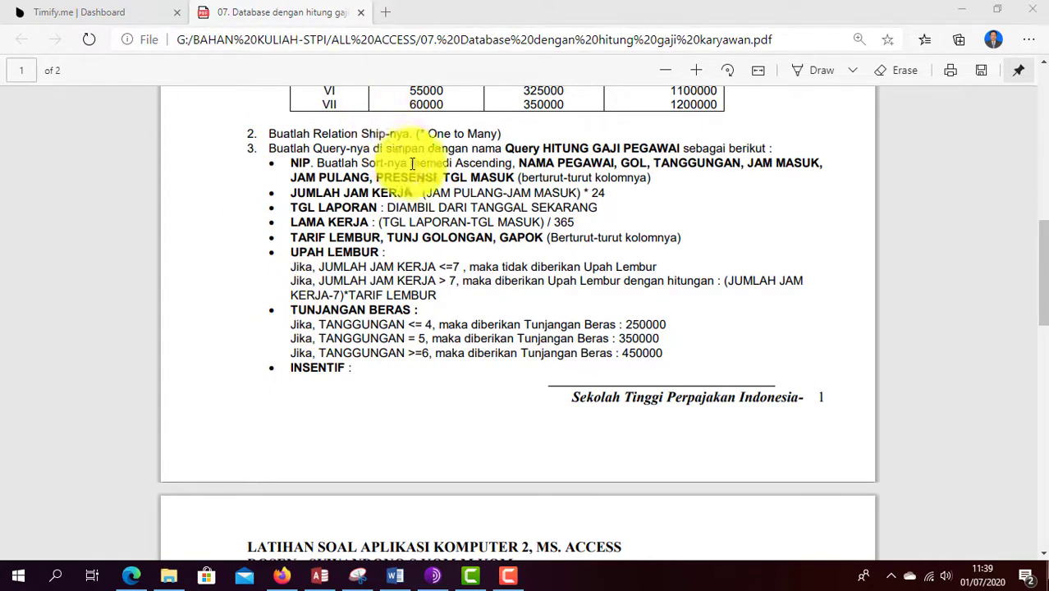
pyautogui.click(305, 579)
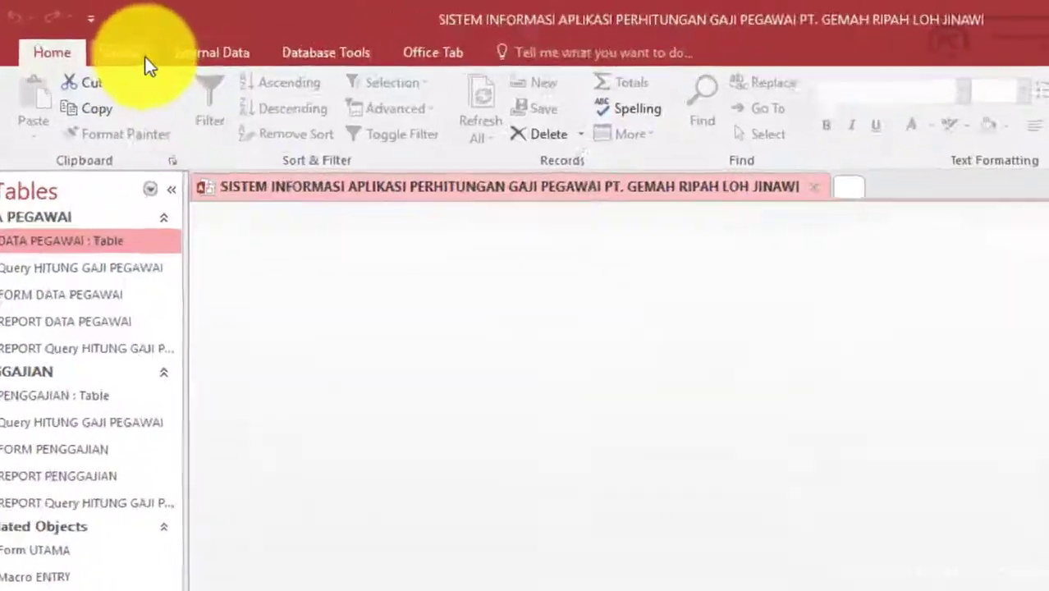
pyautogui.click(144, 64)
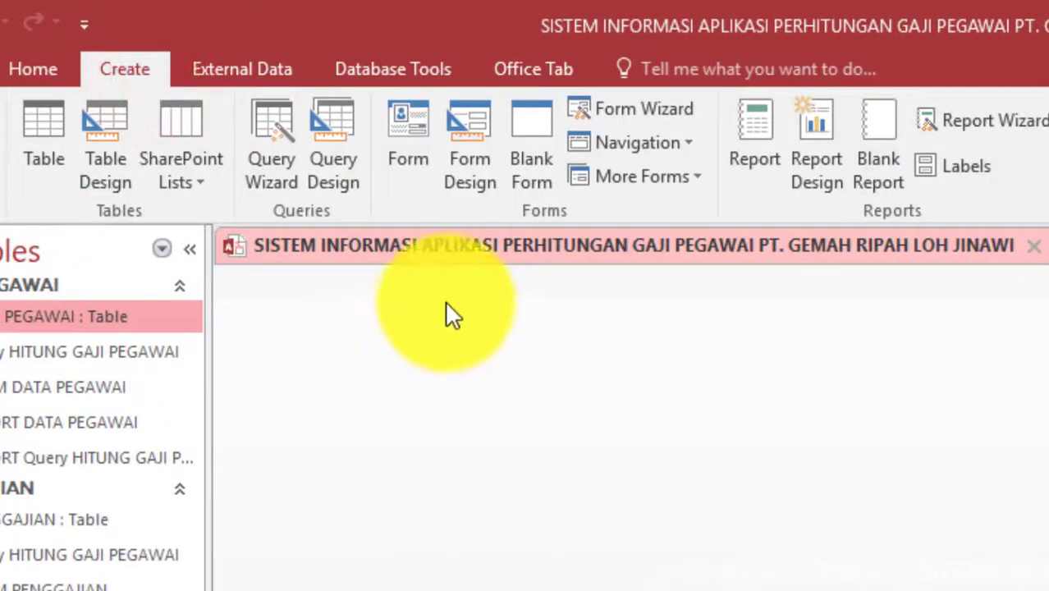
pyautogui.click(327, 109)
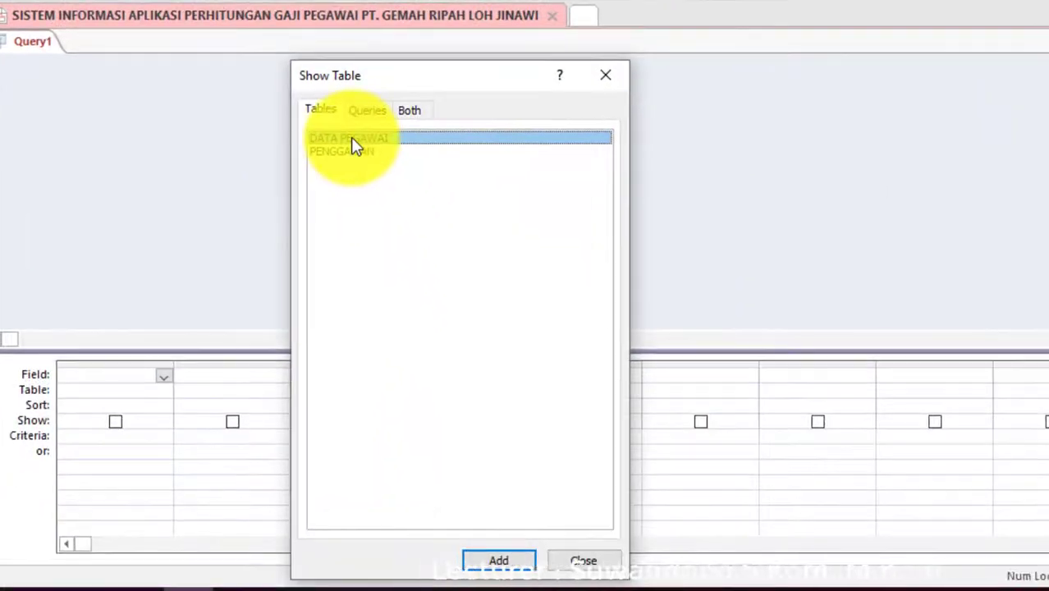
pyautogui.doubleClick(351, 140)
pyautogui.doubleClick(353, 151)
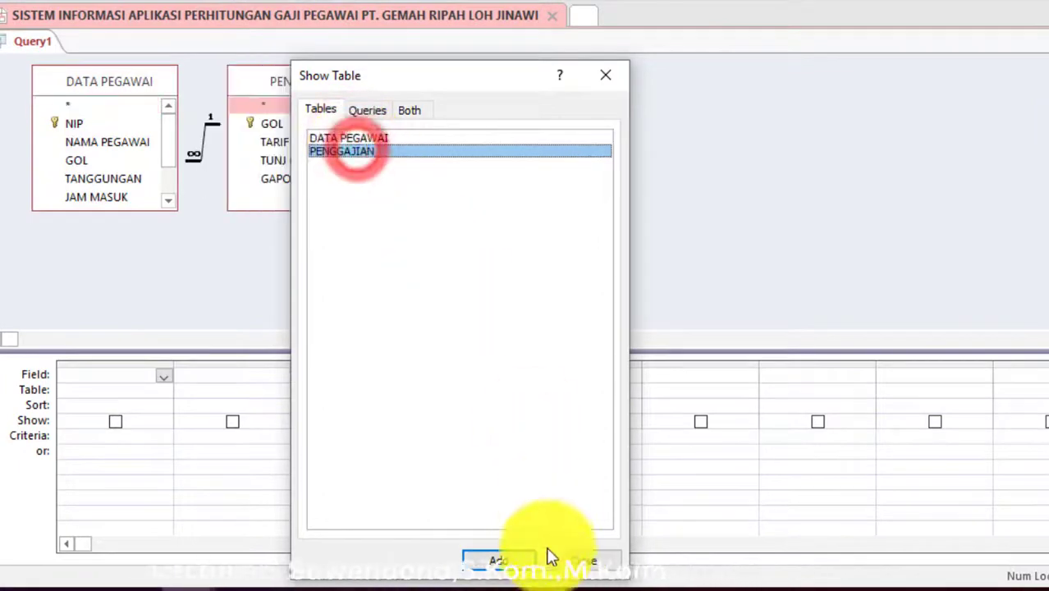
pyautogui.click(598, 562)
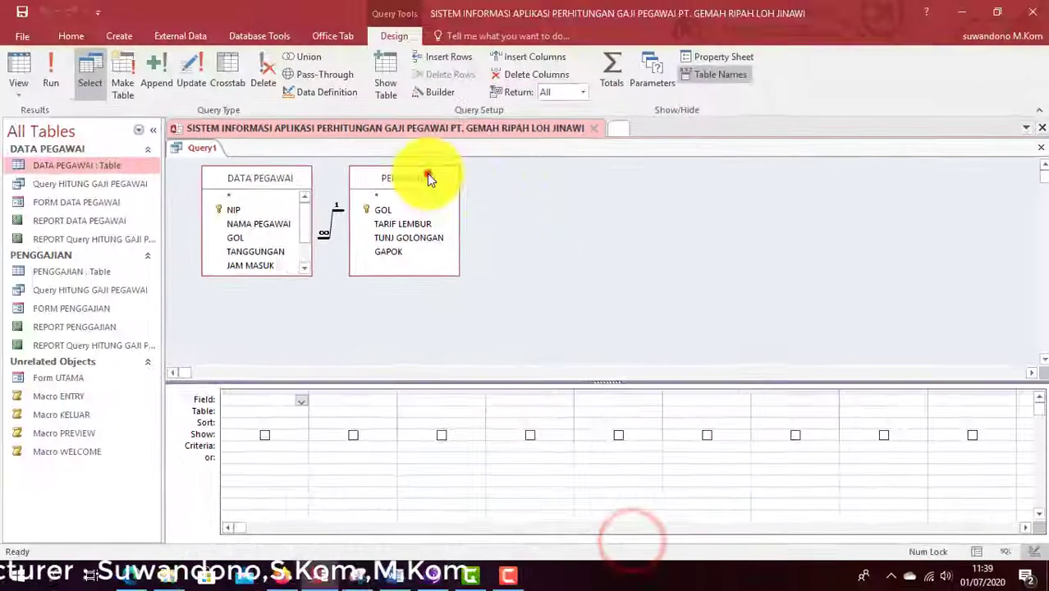
pyautogui.moveTo(322, 77); pyautogui.dragTo(503, 75)
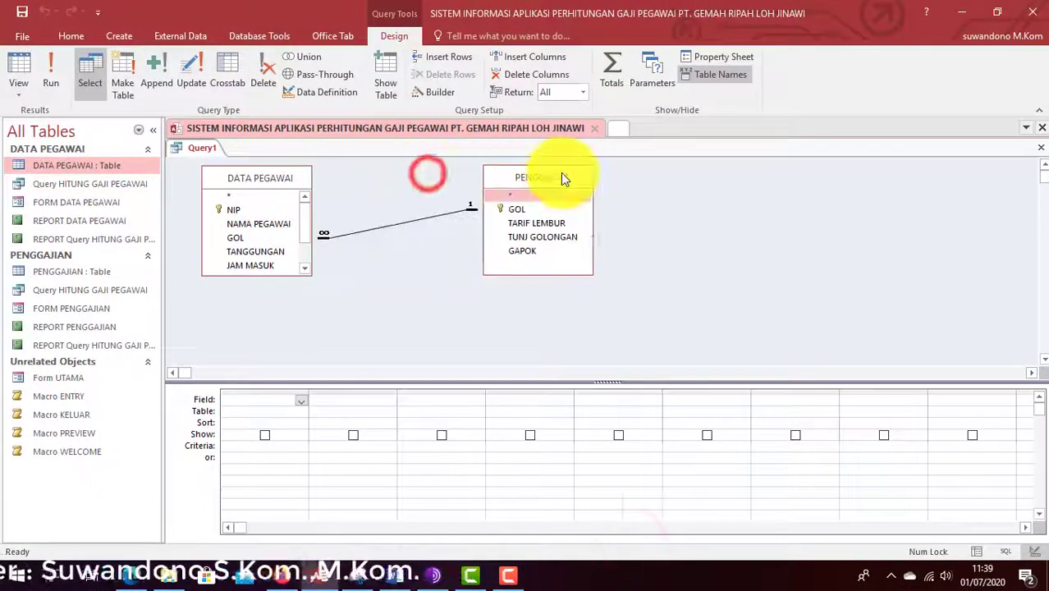
pyautogui.moveTo(562, 179); pyautogui.dragTo(561, 189)
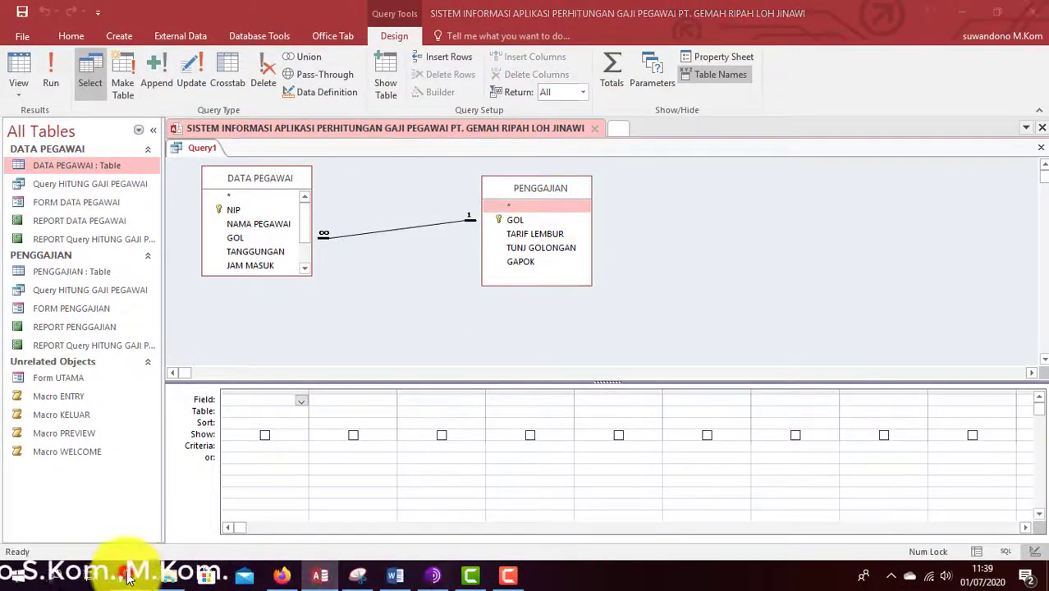
# Check the field requirements in the PDF, add NIP to the Access query grid and sort it Ascending.
pyautogui.click(127, 577)
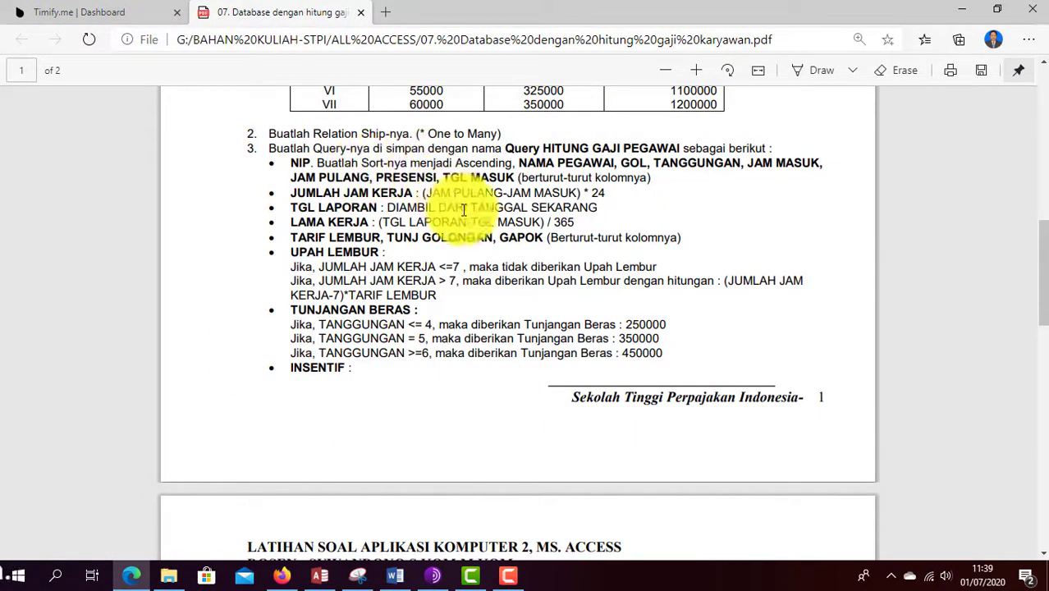
pyautogui.click(319, 577)
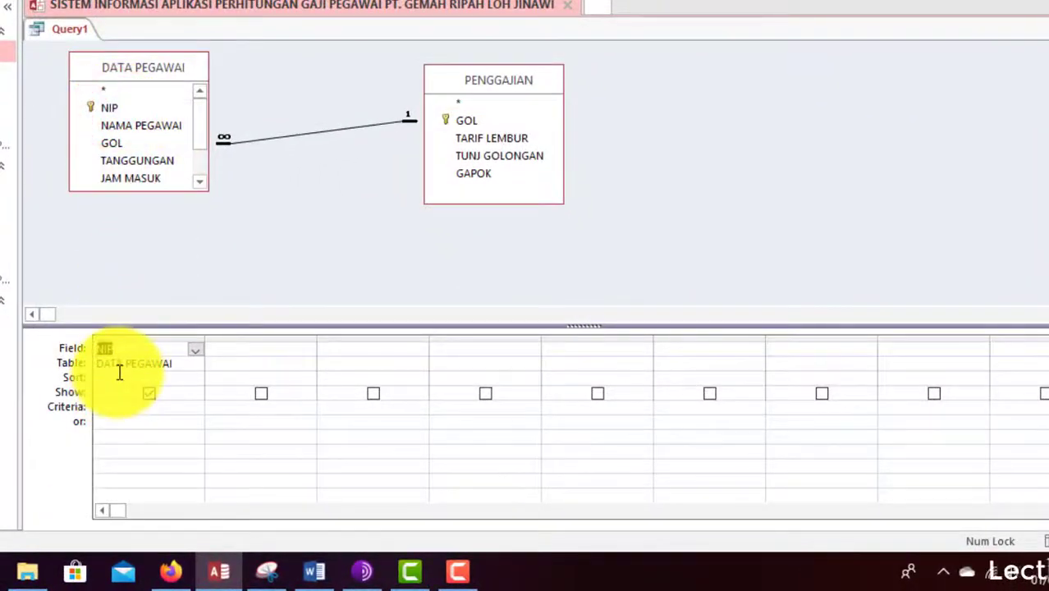
pyautogui.click(194, 379)
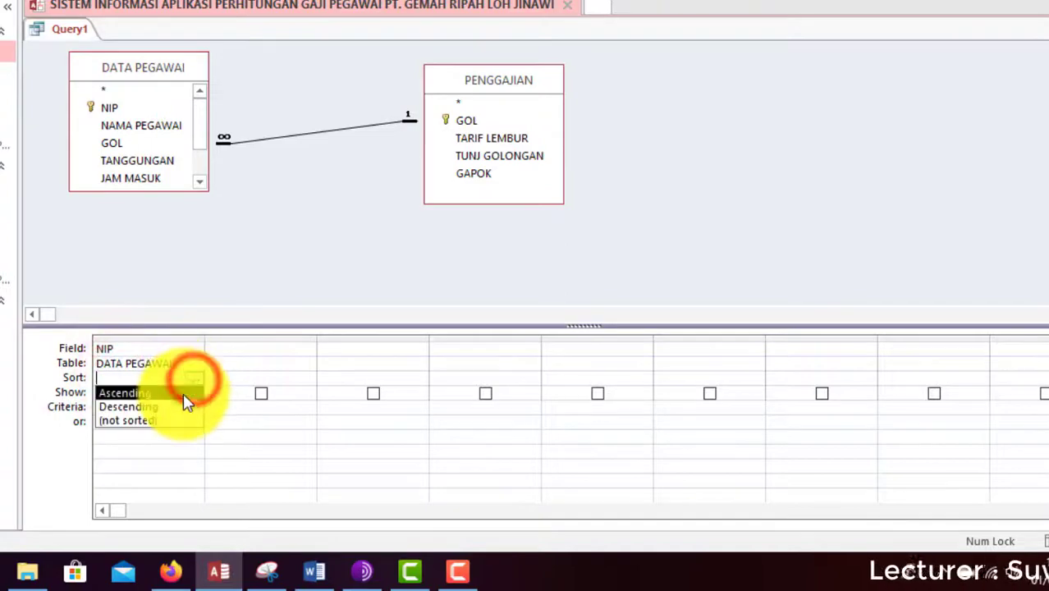
pyautogui.click(183, 395)
# Add NAMA PEGAWAI, GOL, TANGGUNGAN, JAM MASUK, JAM PULANG, PRESENSI and TGL MASUK from DATA PEGAWAI to the query grid.
pyautogui.click(28, 577)
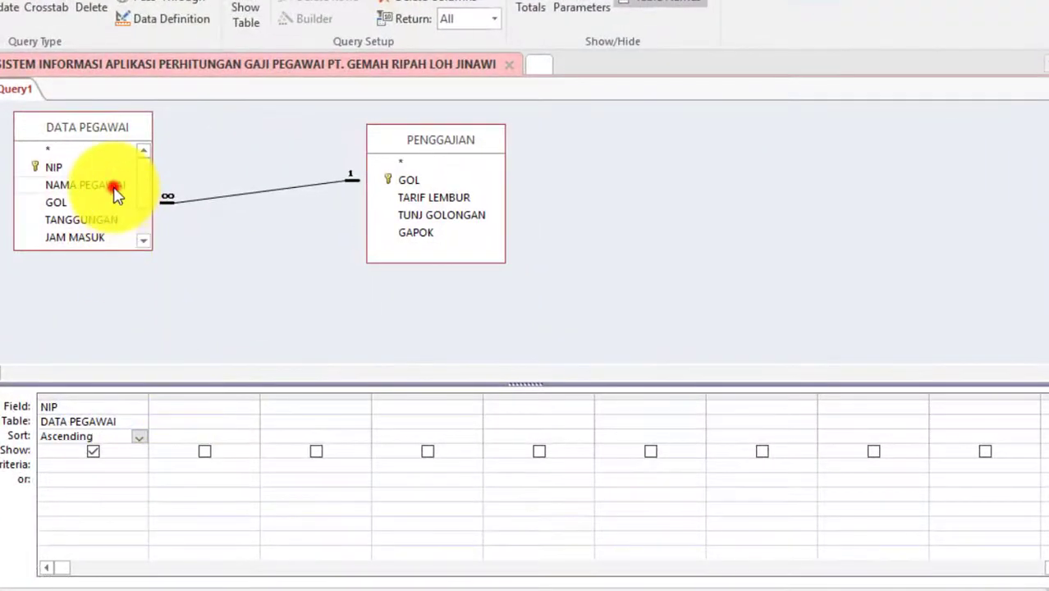
pyautogui.doubleClick(114, 188)
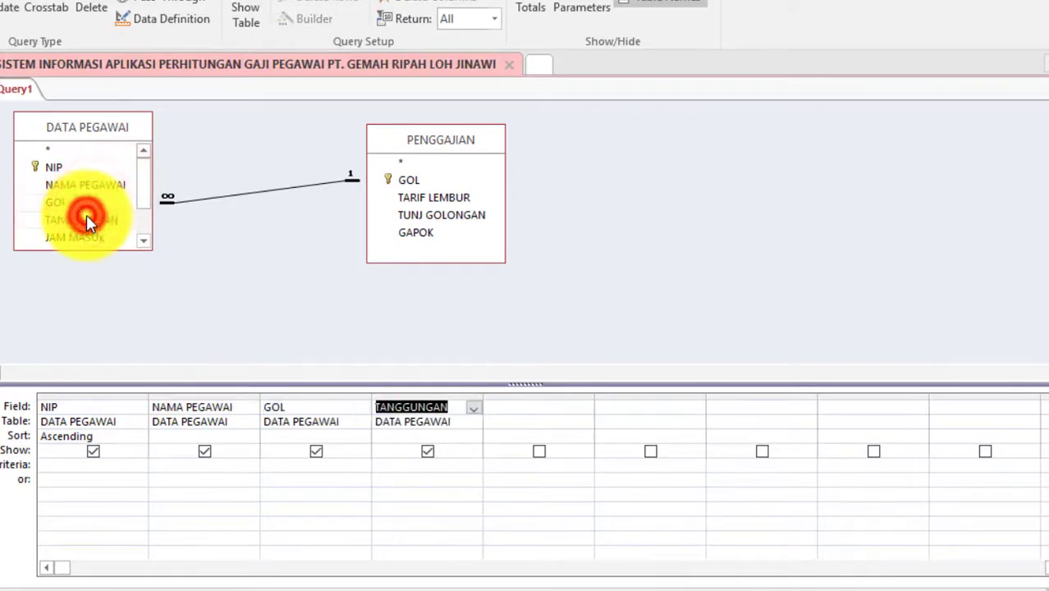
pyautogui.moveTo(143, 194); pyautogui.dragTo(145, 234)
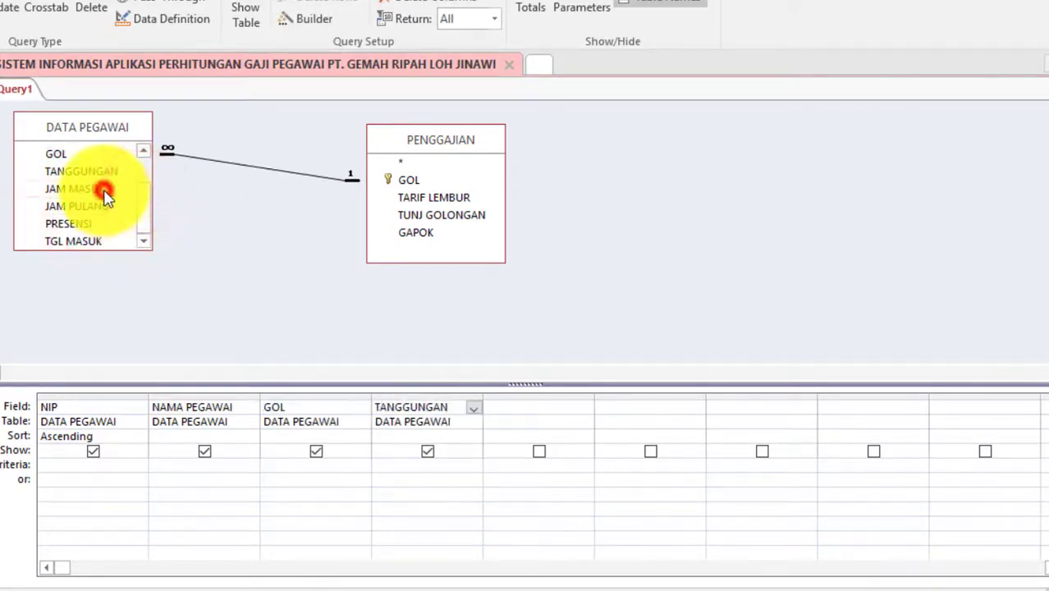
pyautogui.doubleClick(80, 242)
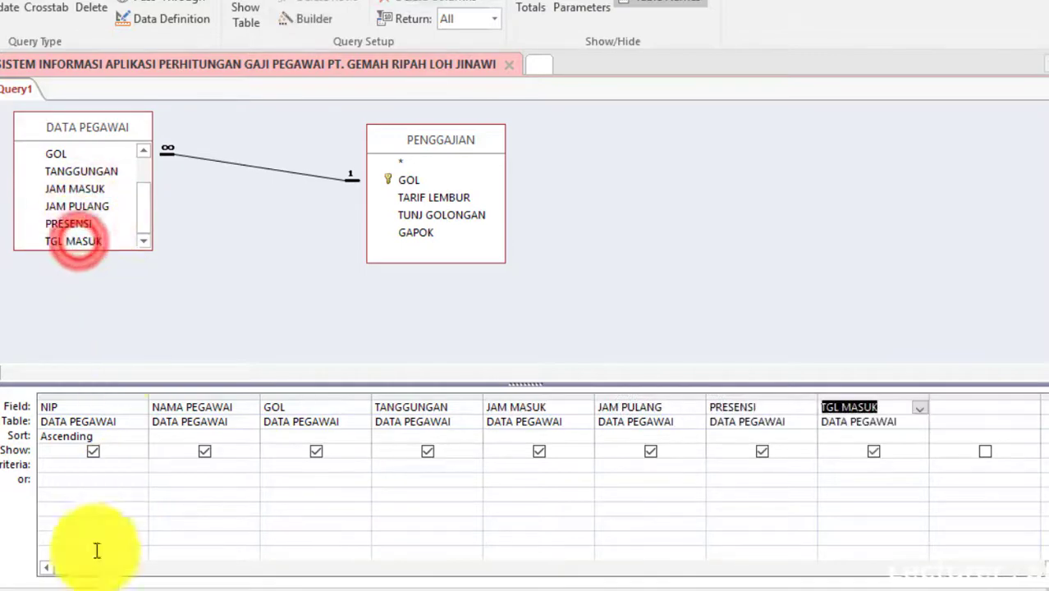
# Look up the required query name in the PDF and save the Access query as "Query HITUNG GAJI PEGAWAI2".
pyautogui.click(134, 576)
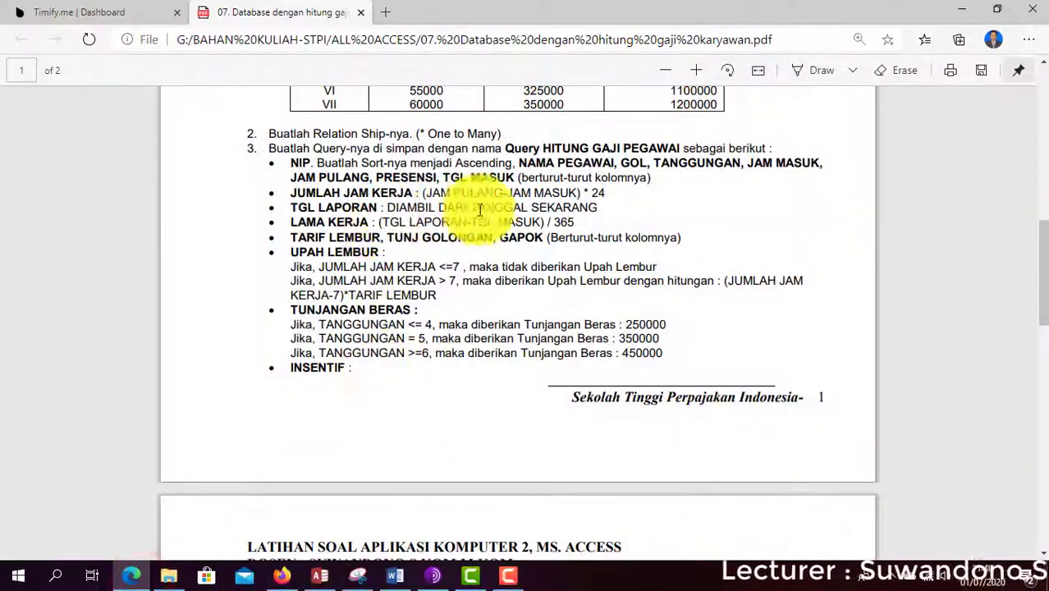
pyautogui.click(319, 576)
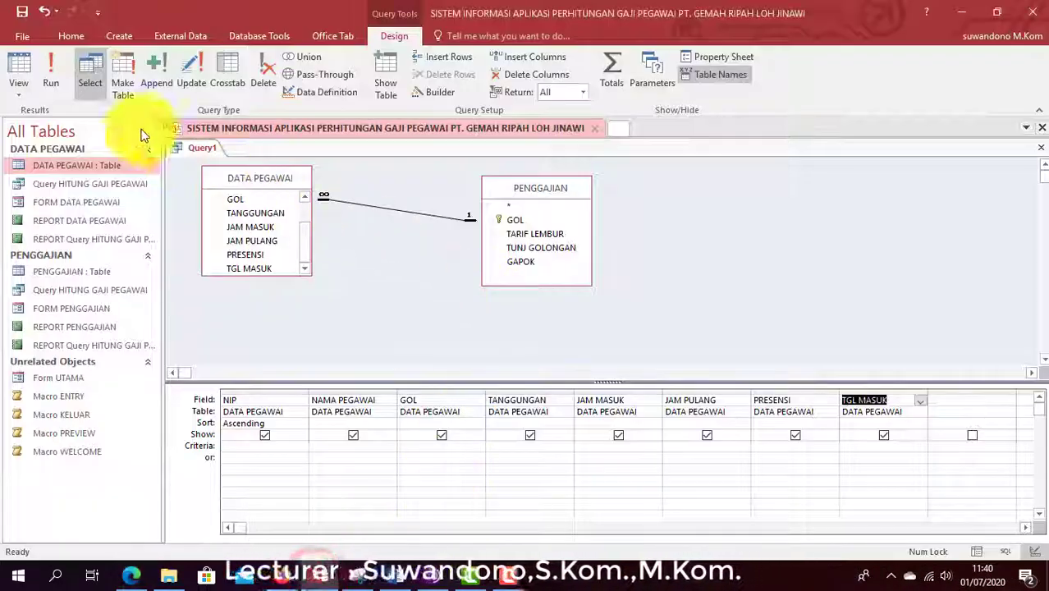
pyautogui.click(22, 11)
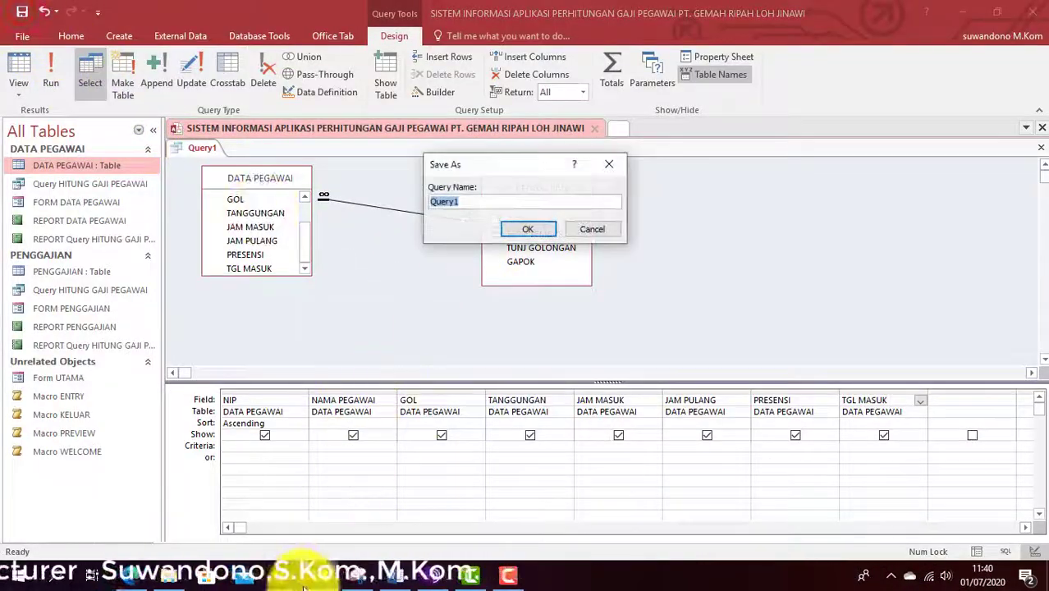
pyautogui.click(141, 578)
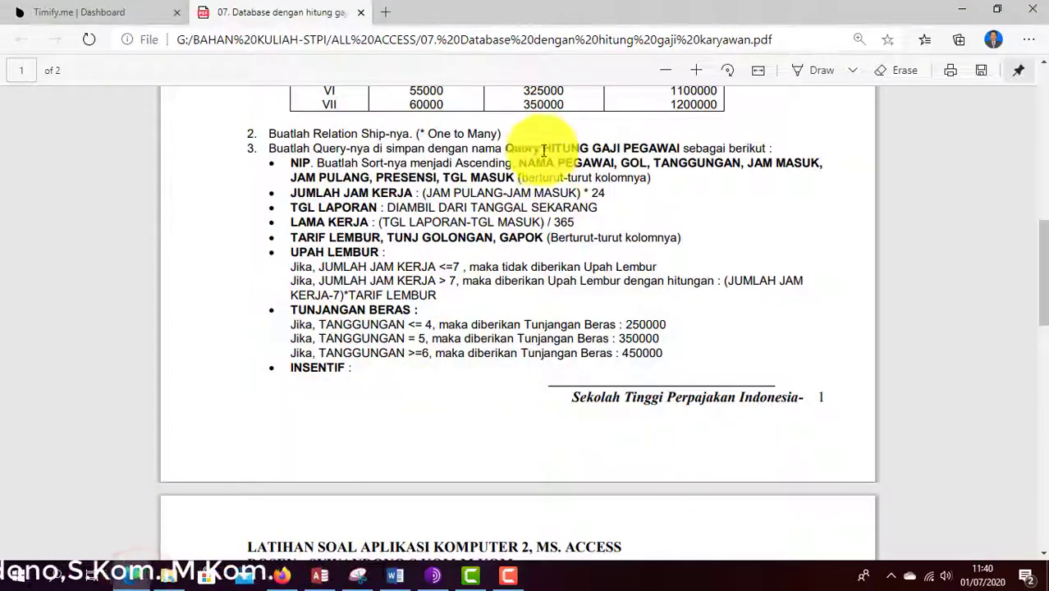
pyautogui.moveTo(506, 150); pyautogui.dragTo(684, 142)
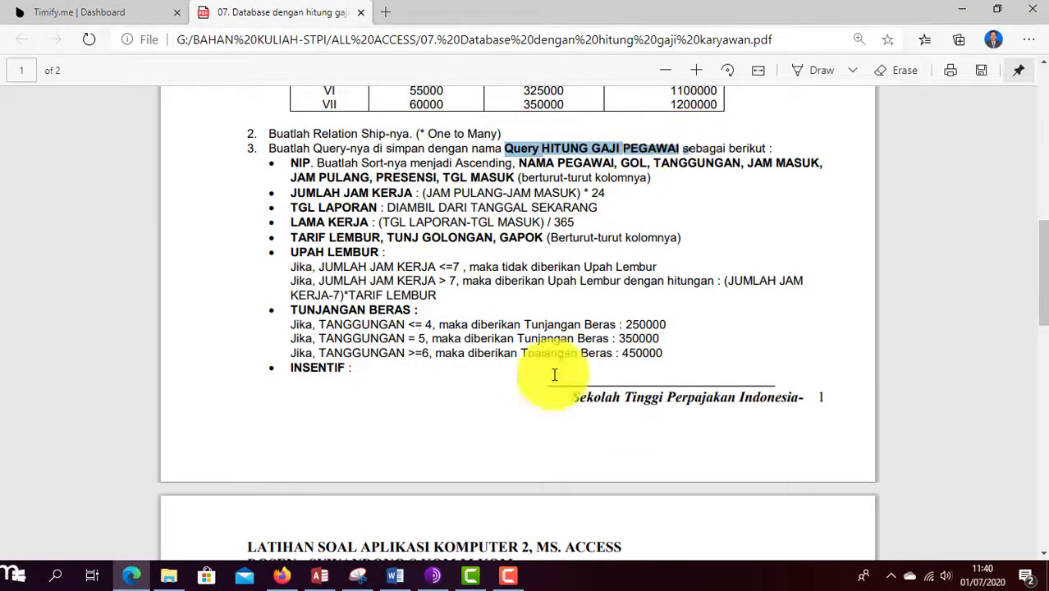
pyautogui.click(311, 580)
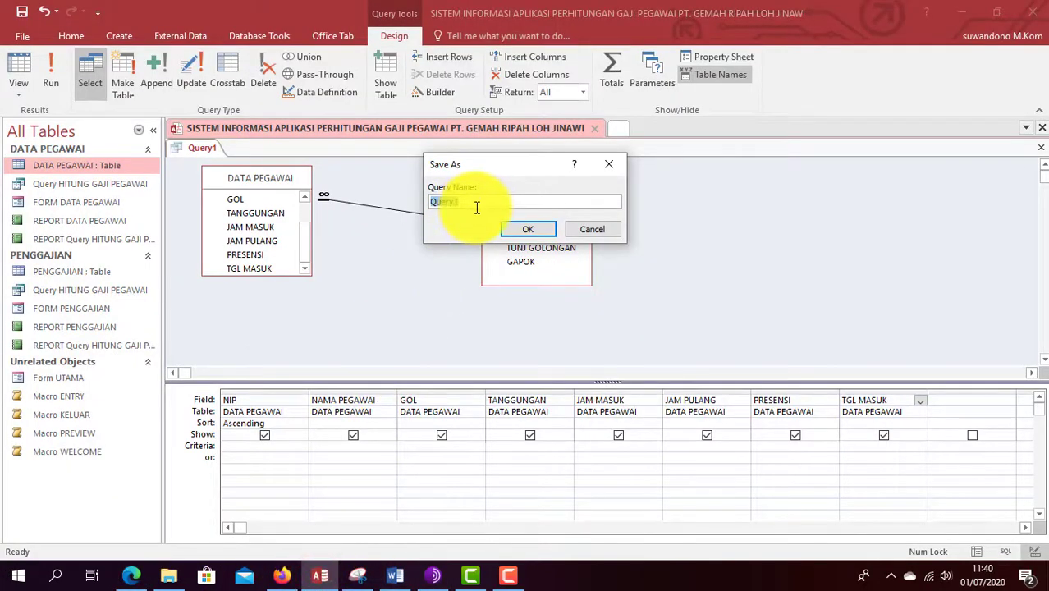
pyautogui.write('Query HITUNG GAJI PEGAWAI s')
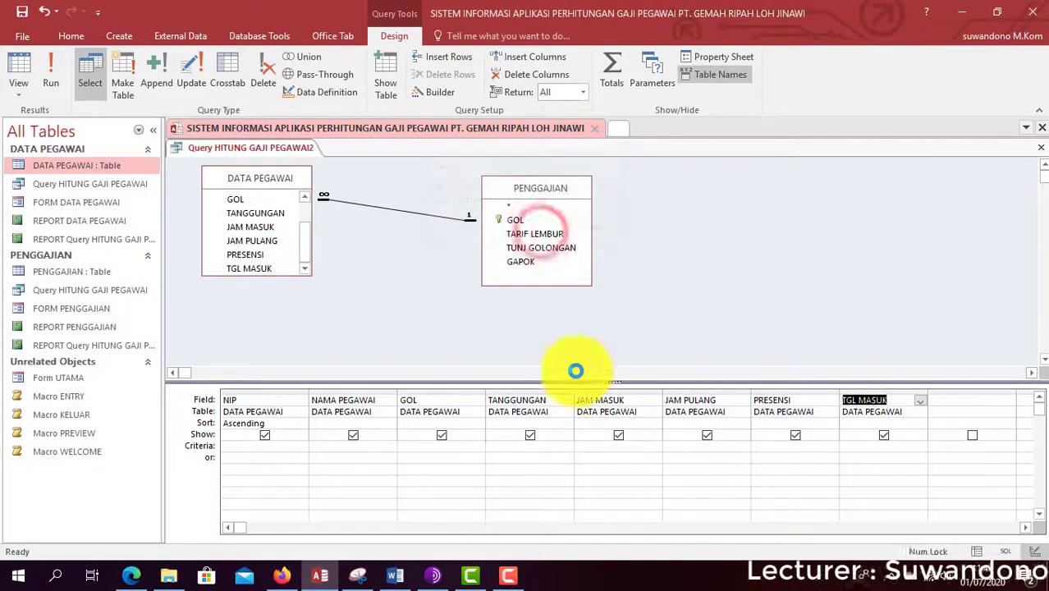
# Preview the query's records in Datasheet View, then return to Design View.
pyautogui.click(950, 400)
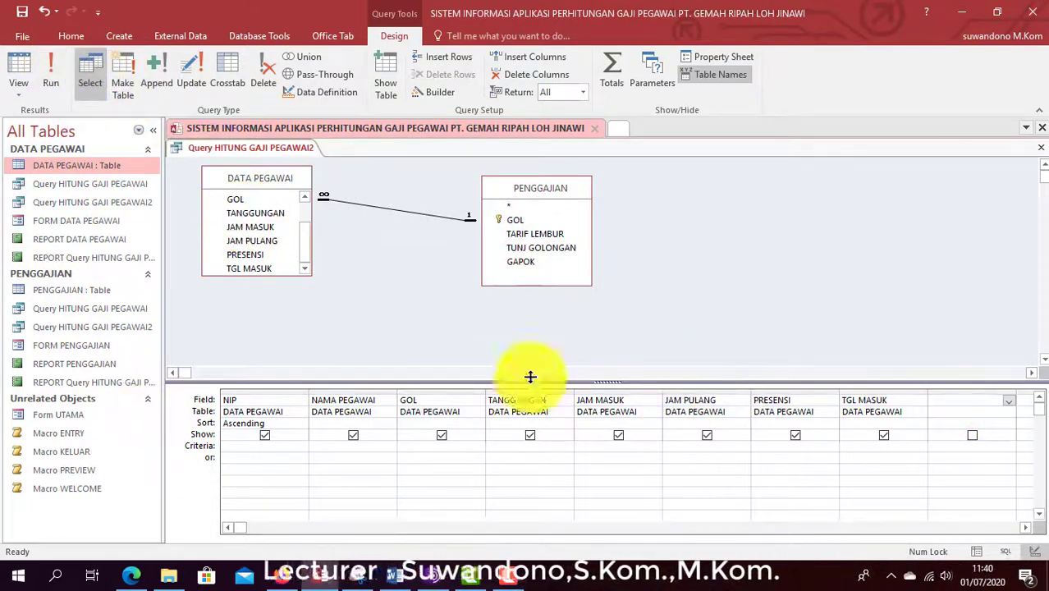
pyautogui.click(21, 69)
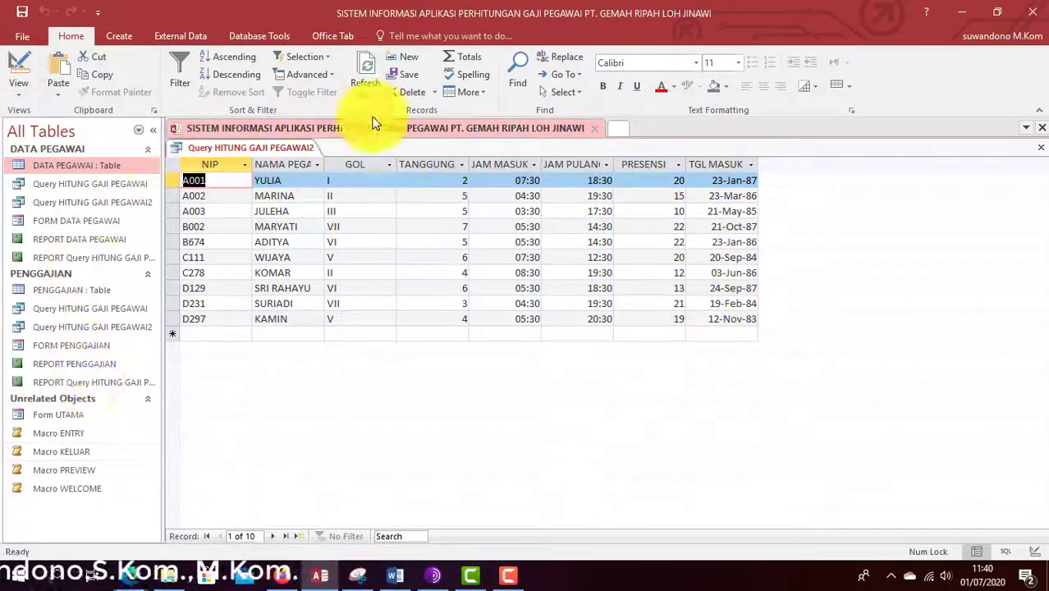
pyautogui.click(19, 64)
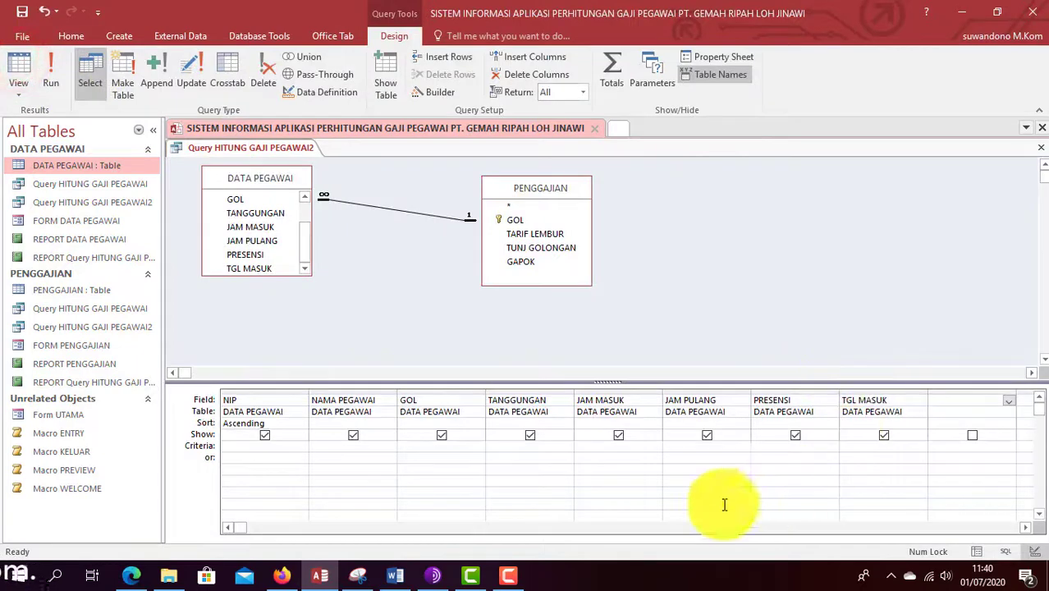
# Look up the JUMLAH JAM KERJA formula in the exercise PDF in the browser and copy the field name.
pyautogui.click(133, 575)
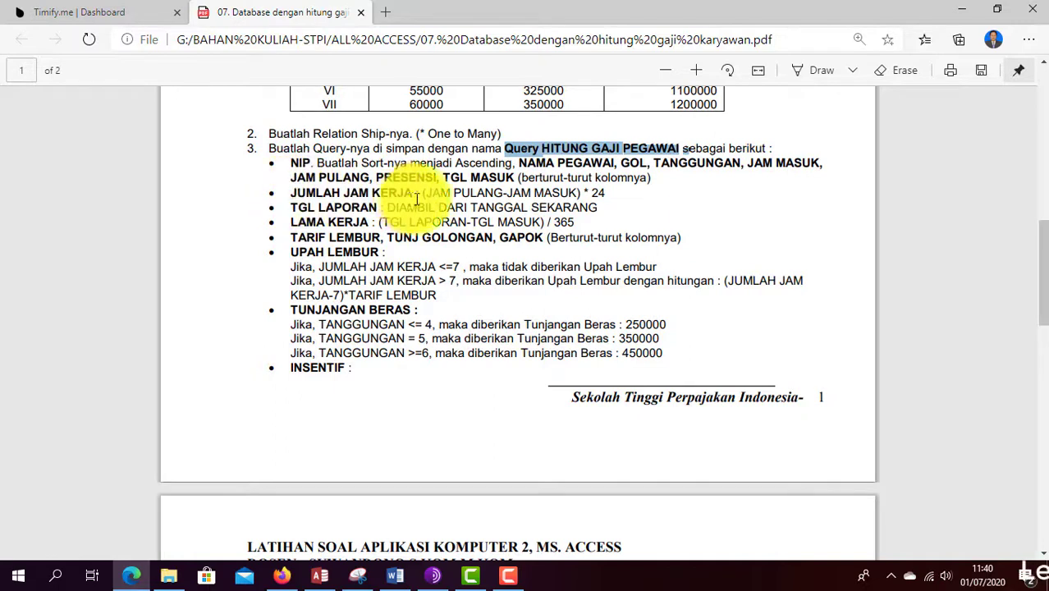
pyautogui.doubleClick(599, 191)
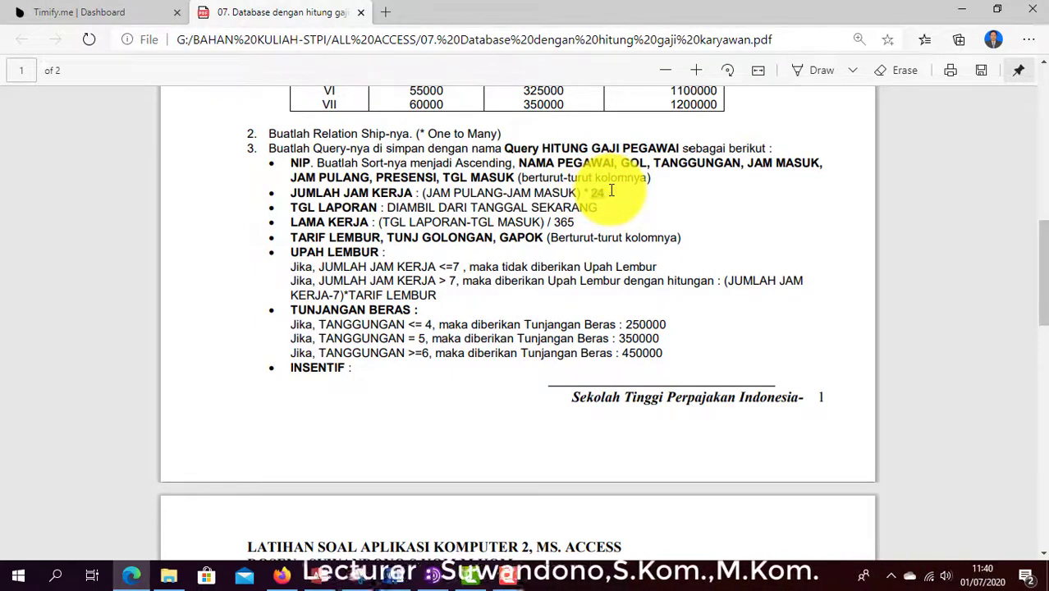
pyautogui.moveTo(287, 192); pyautogui.dragTo(410, 193)
pyautogui.hotkey('ctrl', 'c')
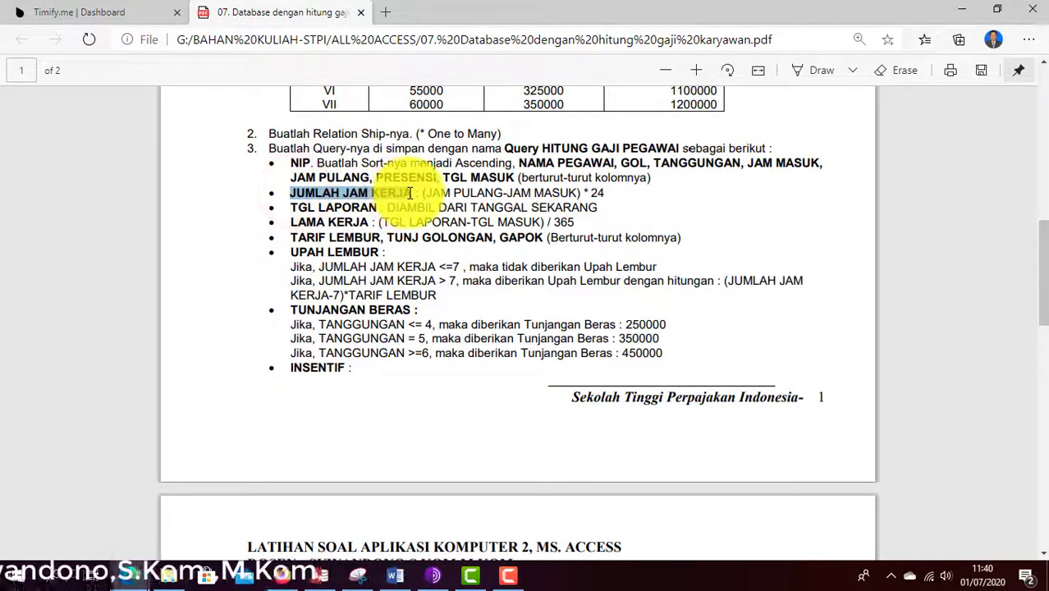
# Build the calculated field JUMLAH JAM KERJA : ([JAM PULANG] - [JAM MASUK])*24 in the Access query and preview its results.
pyautogui.click(320, 575)
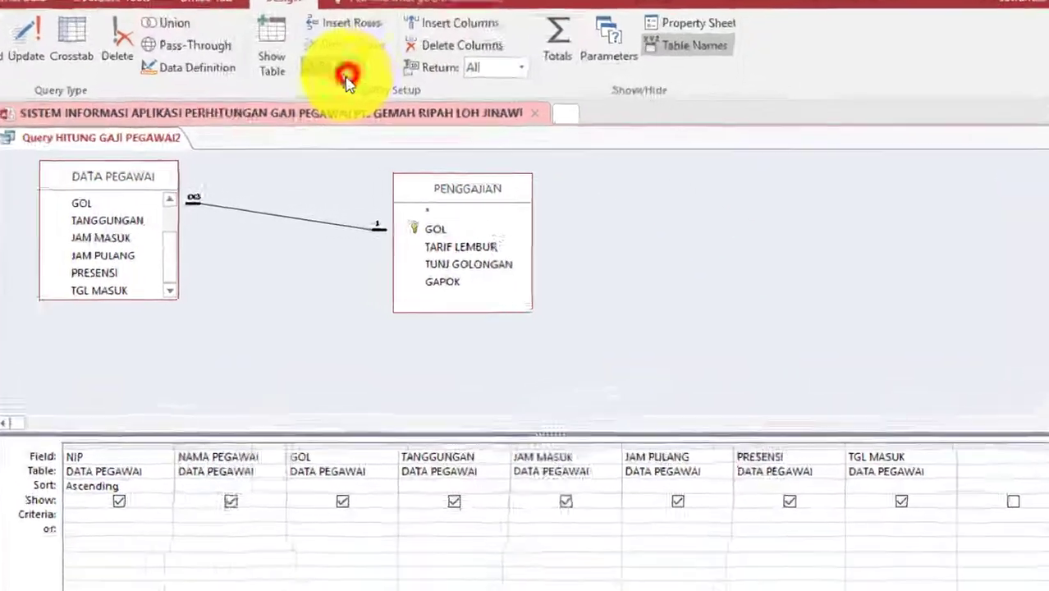
pyautogui.click(449, 98)
pyautogui.hotkey('ctrl', 'v')
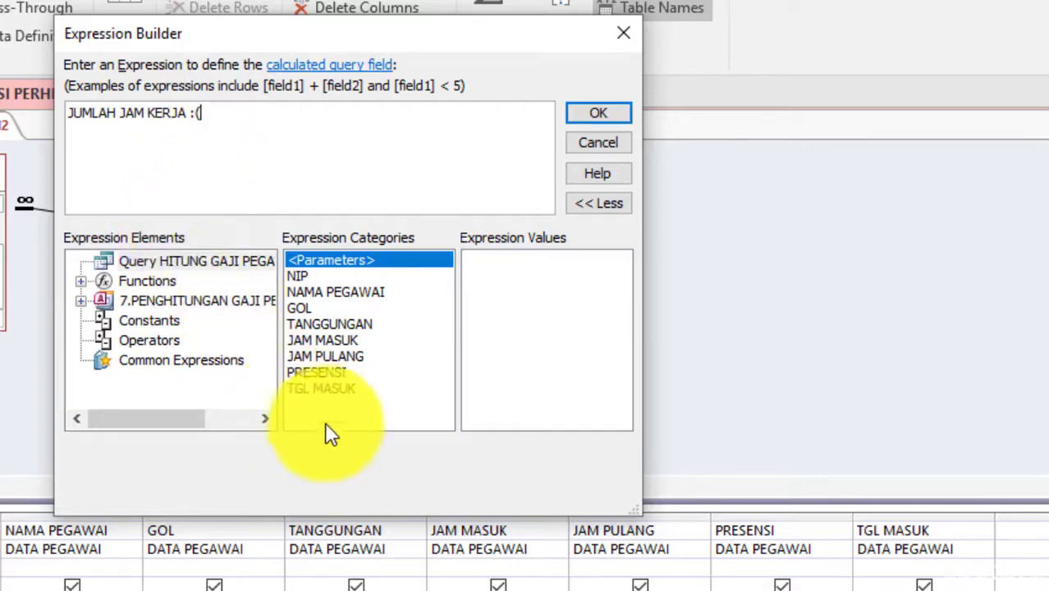
pyautogui.doubleClick(325, 355)
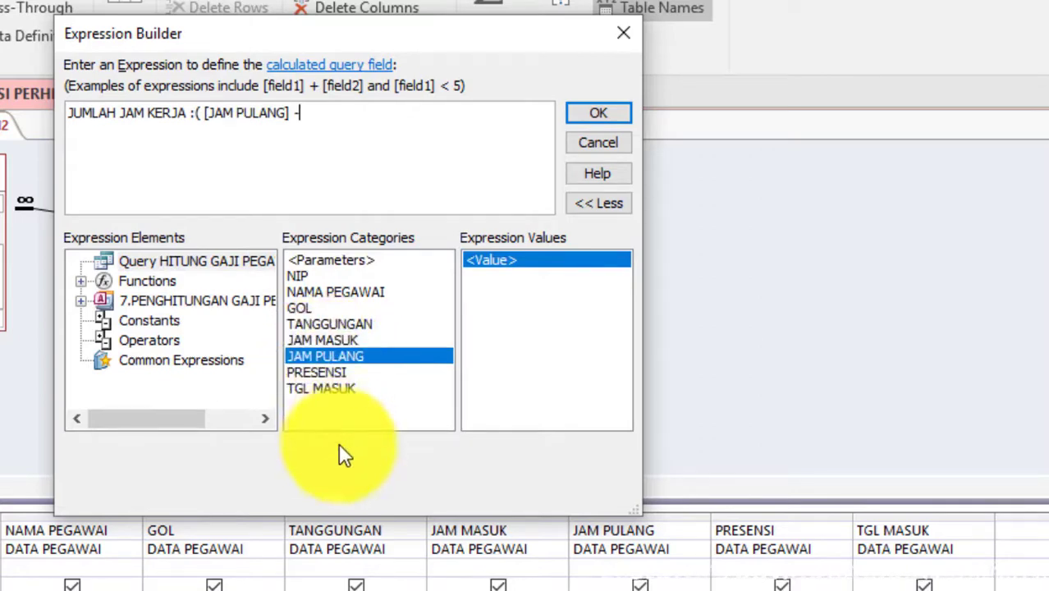
pyautogui.doubleClick(326, 341)
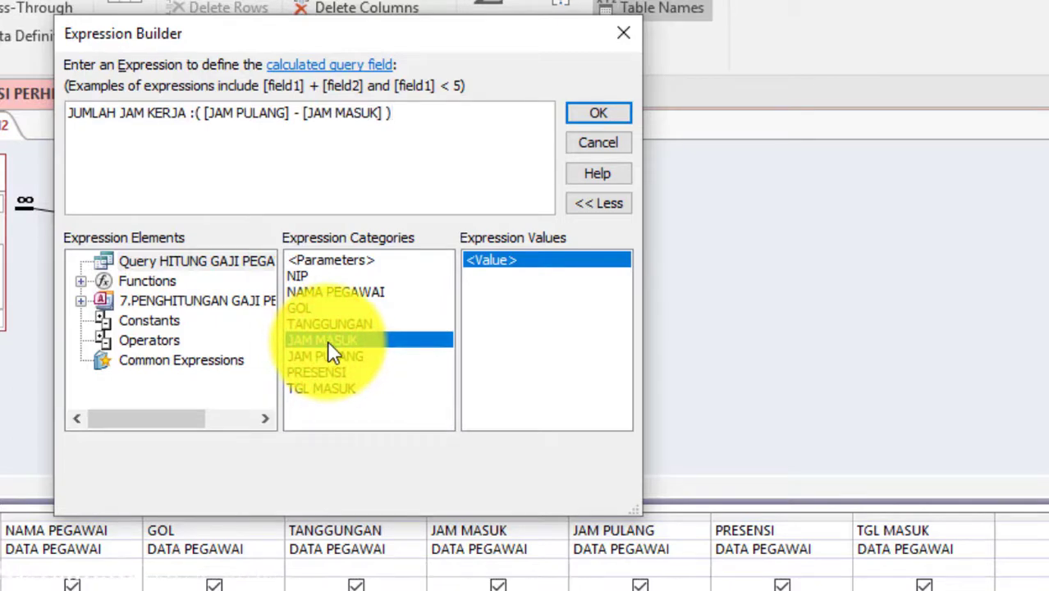
pyautogui.write(')*2')
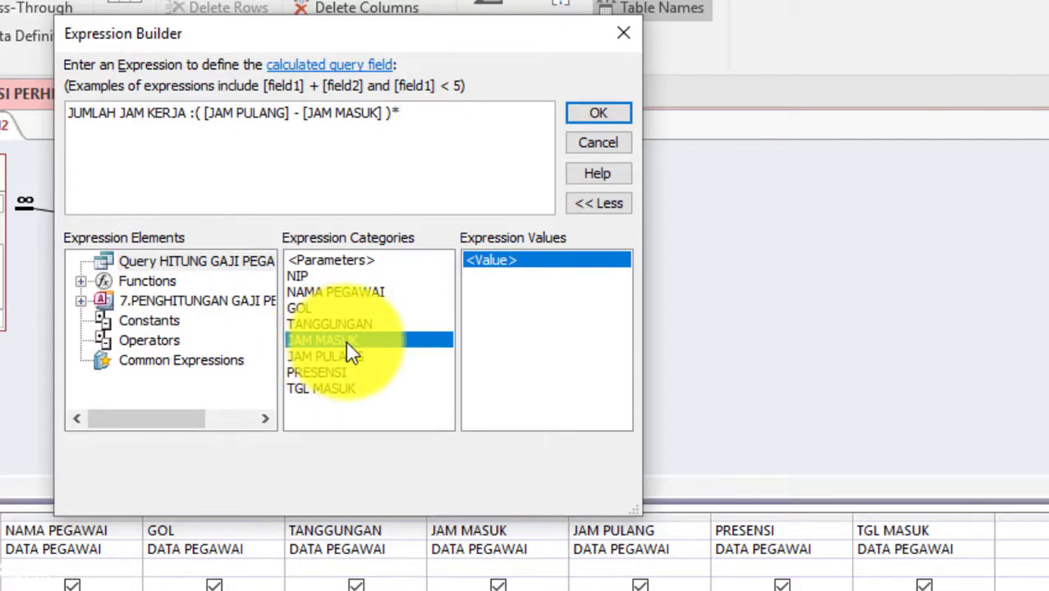
pyautogui.write('4')
pyautogui.click(598, 113)
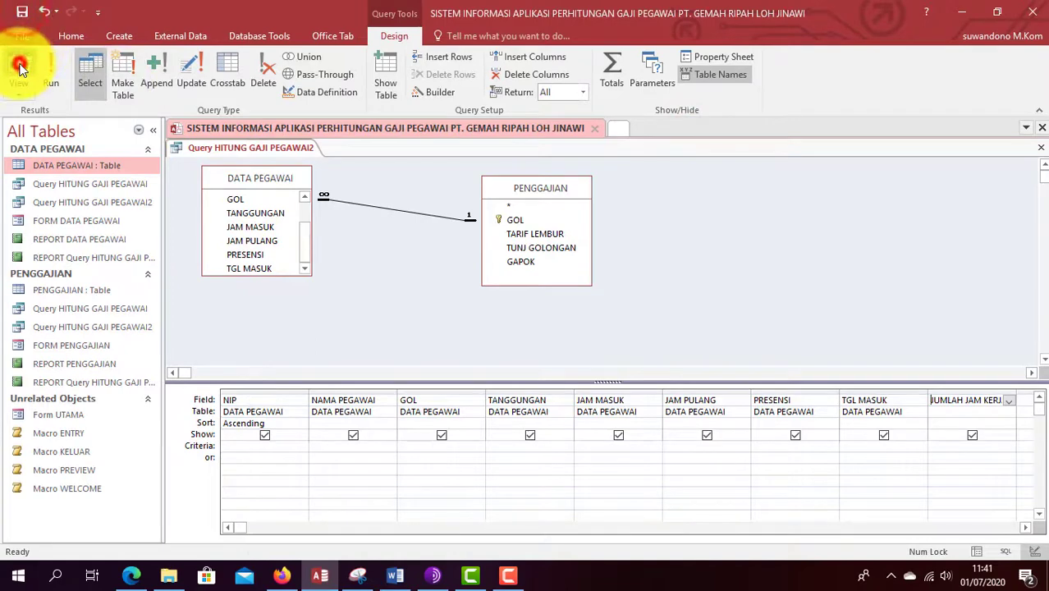
pyautogui.click(21, 69)
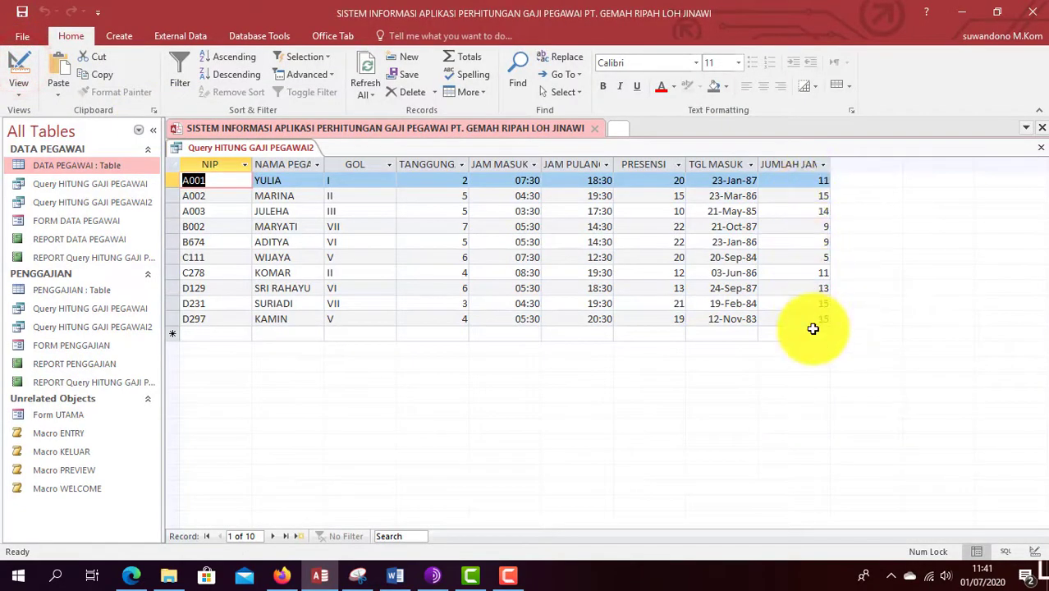
pyautogui.click(18, 69)
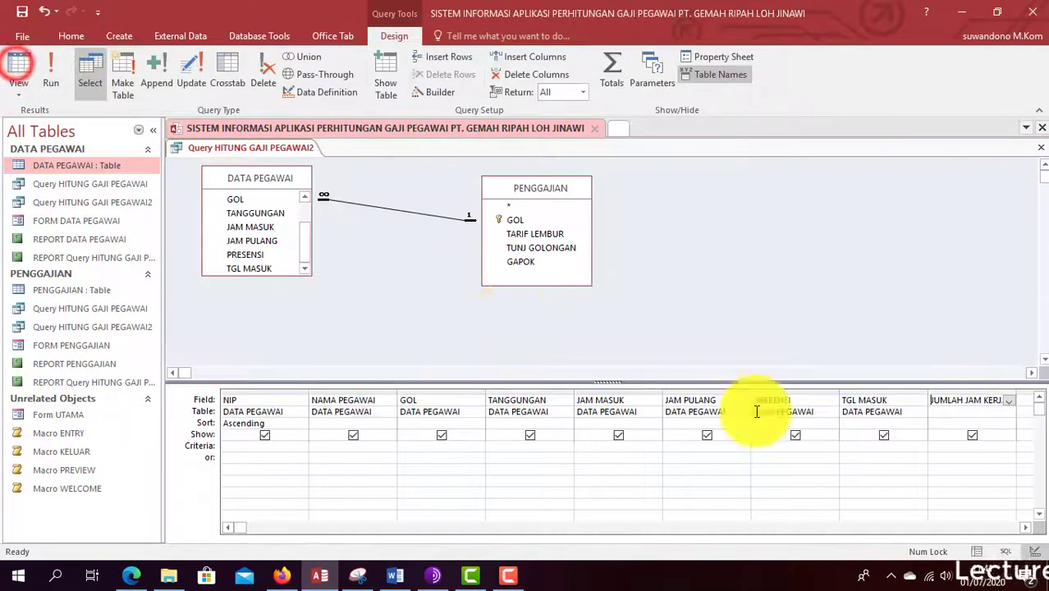
# Check the TGL LAPORAN requirement in the PDF and open the Expression Builder in Access for the column after JUMLAH JAM KERJA.
pyautogui.click(1033, 528)
pyautogui.click(1033, 528)
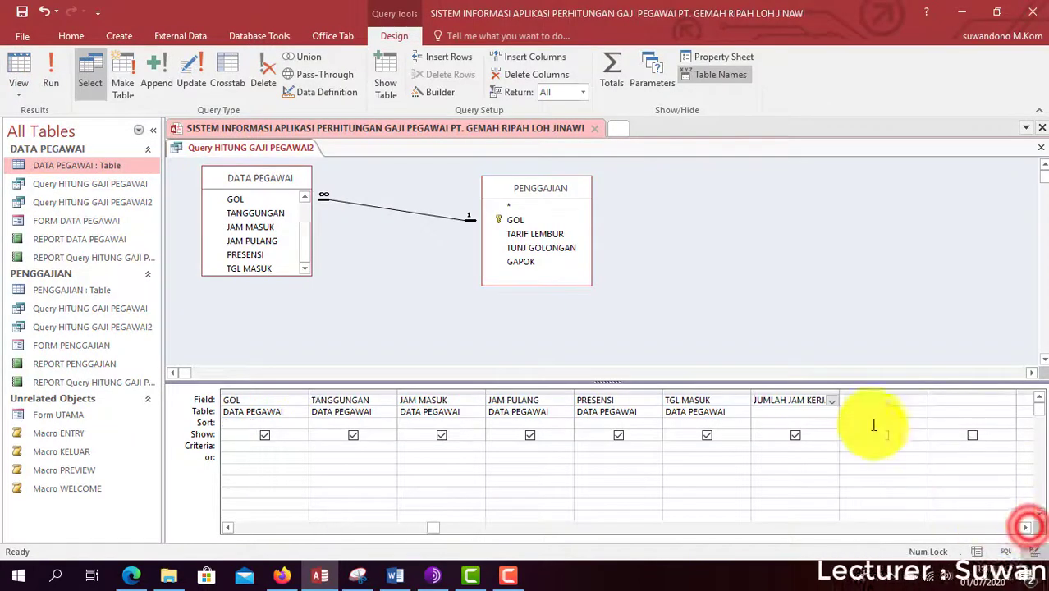
pyautogui.click(868, 400)
pyautogui.click(133, 576)
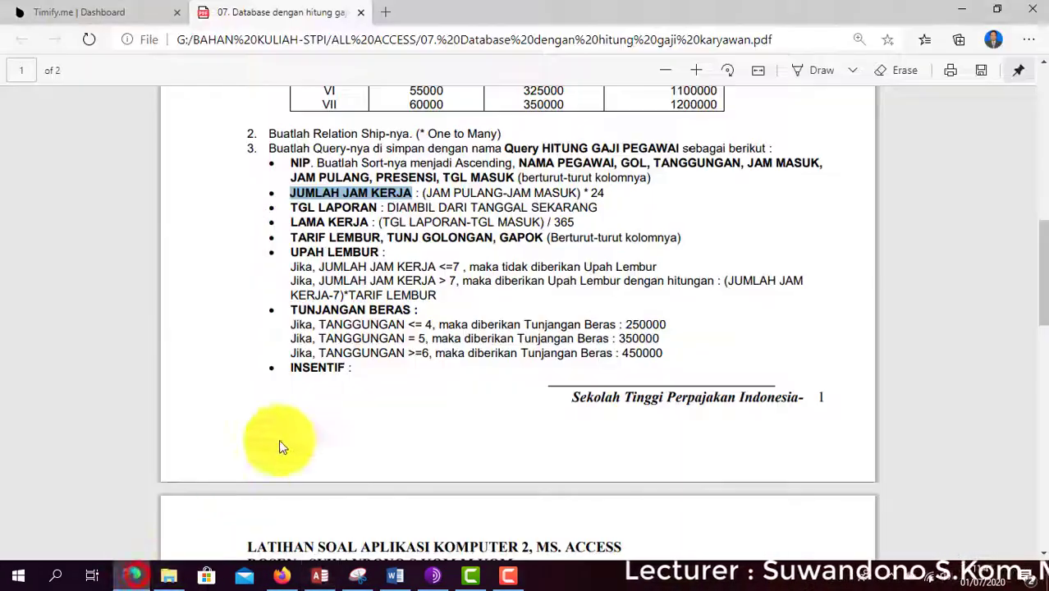
pyautogui.moveTo(323, 205); pyautogui.dragTo(597, 207)
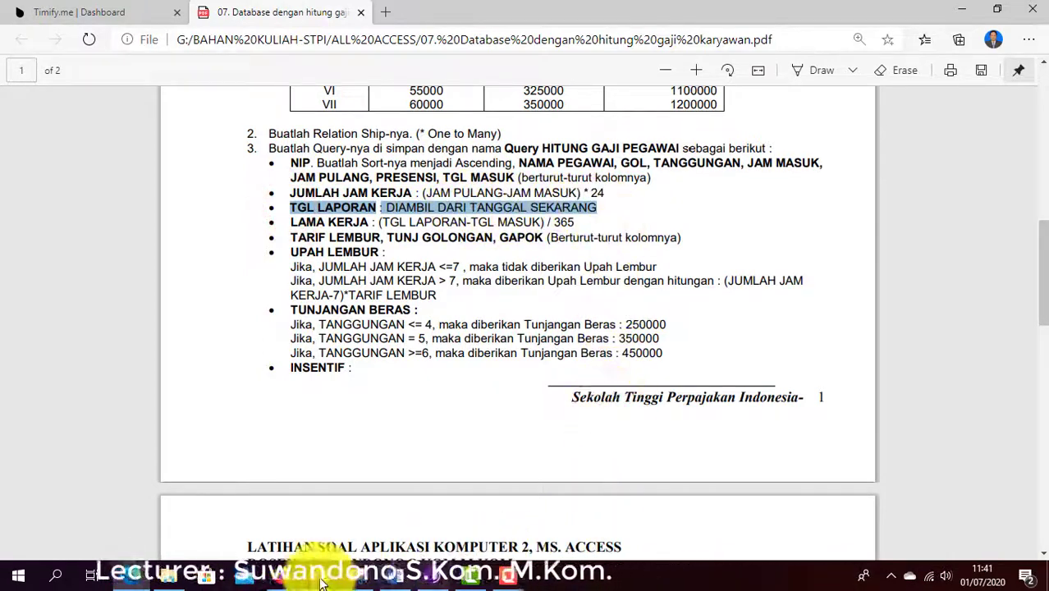
pyautogui.click(359, 577)
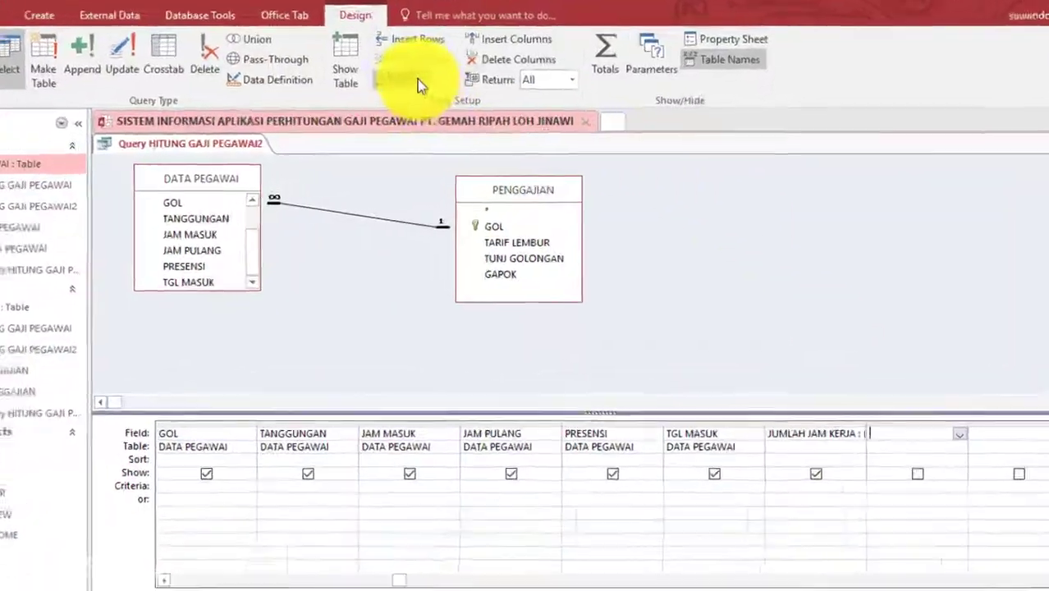
pyautogui.click(441, 91)
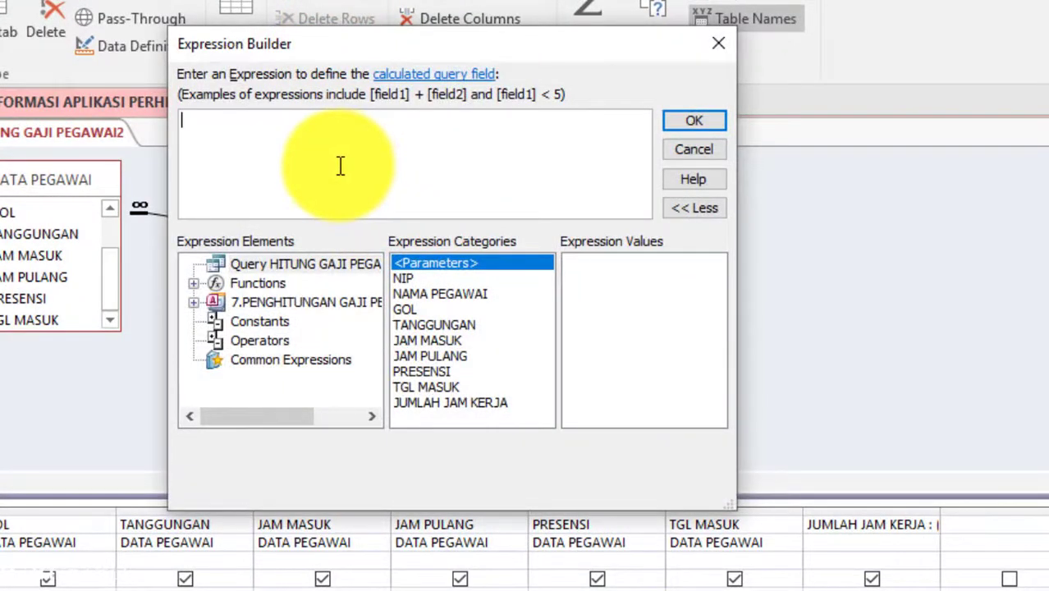
pyautogui.write('tgl lapora')
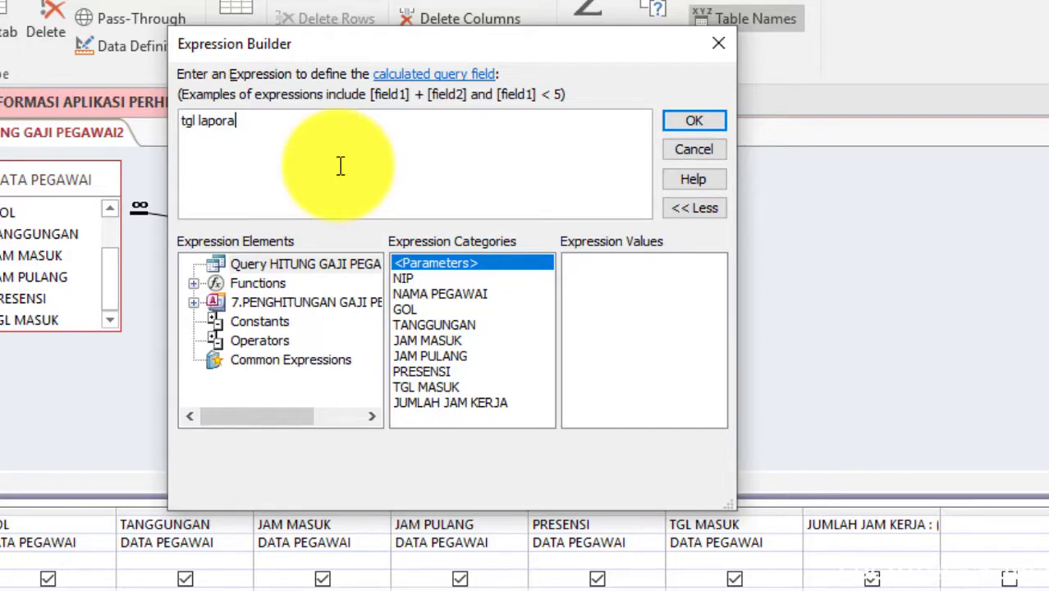
pyautogui.press('BackSpace')
pyautogui.press('BackSpace')
pyautogui.press('BackSpace')
pyautogui.press('BackSpace')
pyautogui.press('BackSpace')
pyautogui.press('BackSpace')
pyautogui.press('BackSpace')
pyautogui.press('BackSpace')
# Define the calculated field as TGL LAPORAN : DATE(), preview the query results and return to Design View.
pyautogui.write('T')
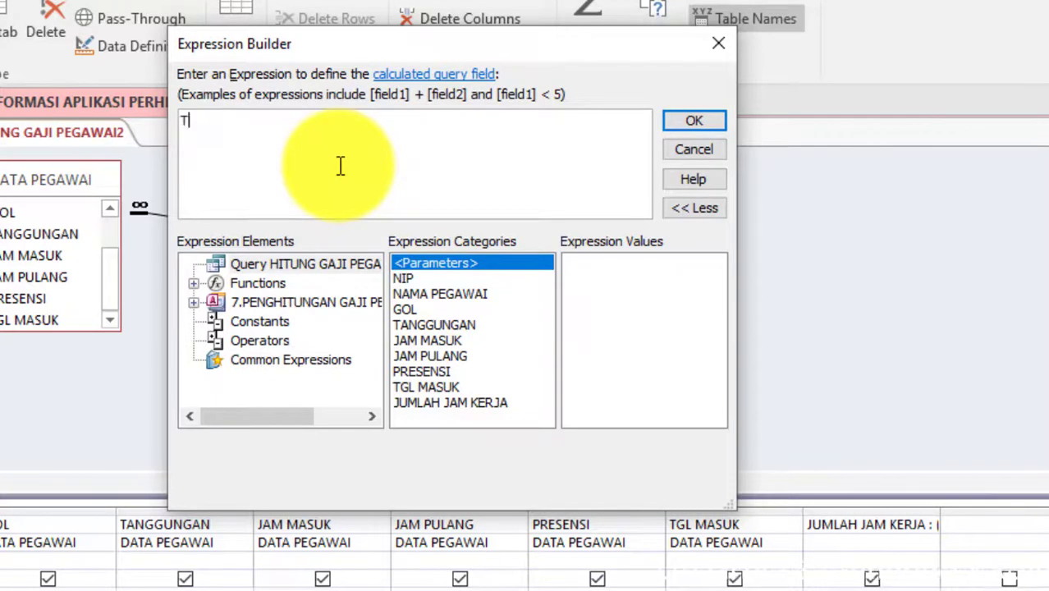
pyautogui.write('GL LAPORAN')
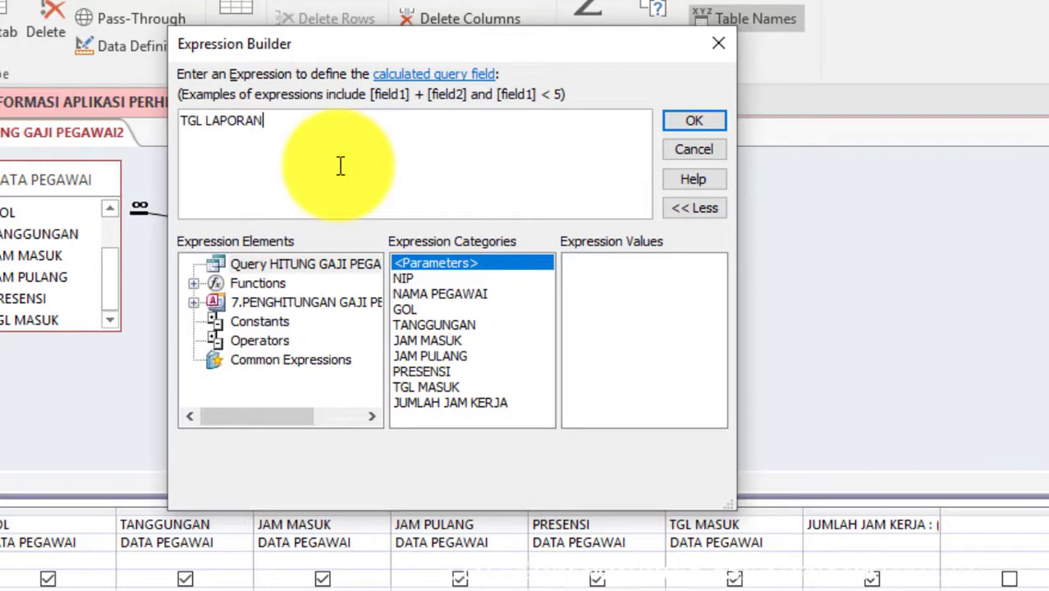
pyautogui.write(' : DATE(')
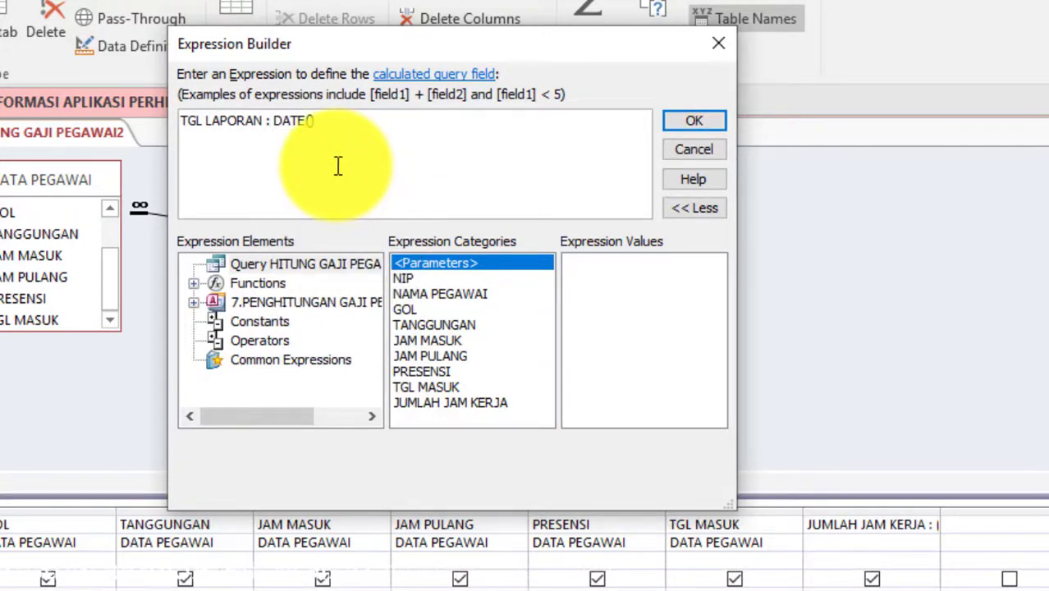
pyautogui.write(')')
pyautogui.click(678, 121)
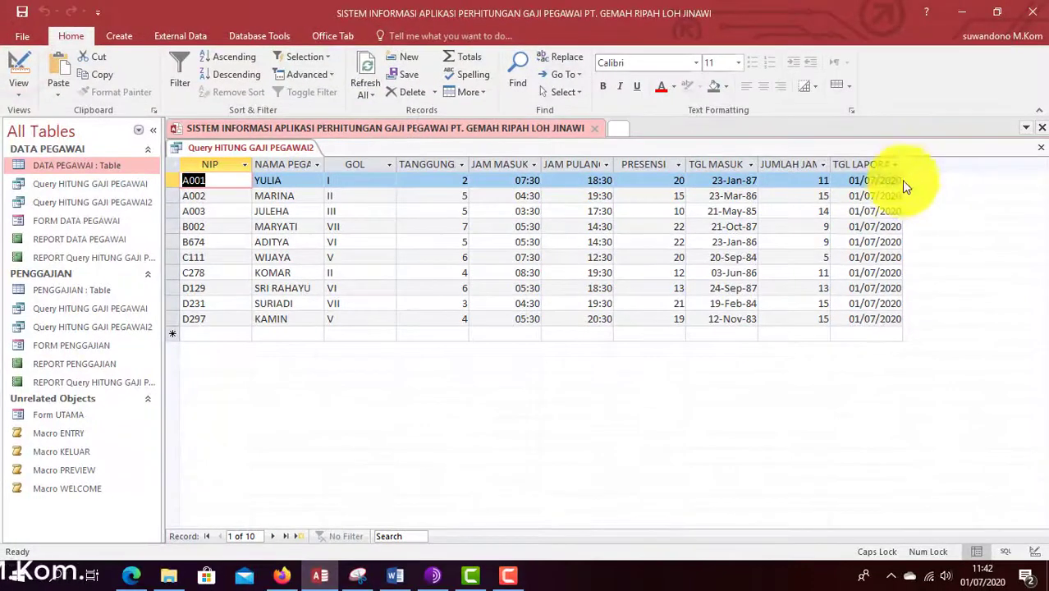
pyautogui.click(21, 66)
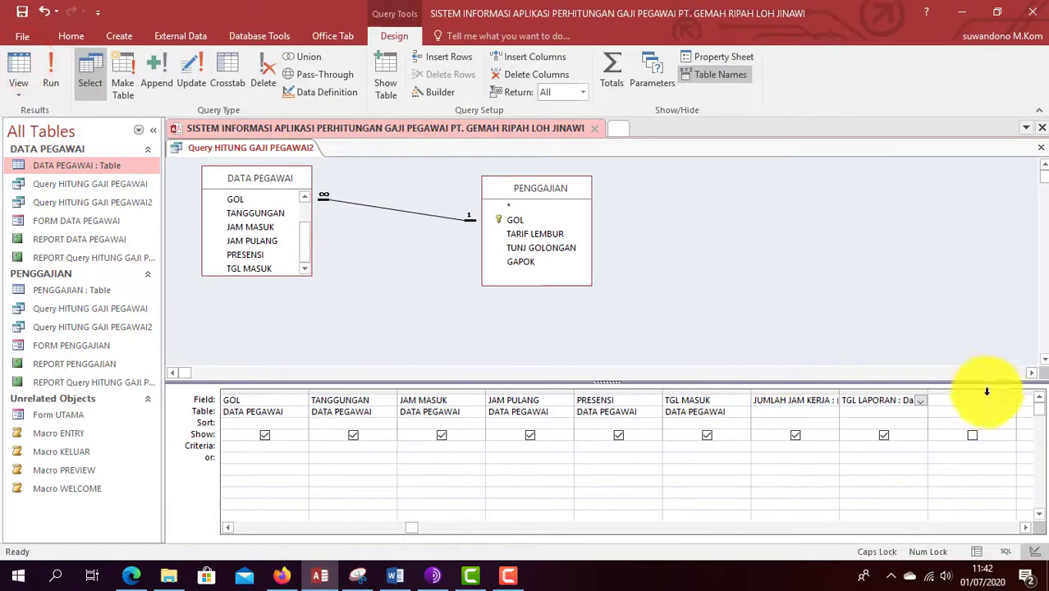
# Look up the LAMA KERJA formula in the exercise PDF in the browser and copy the field name.
pyautogui.click(132, 575)
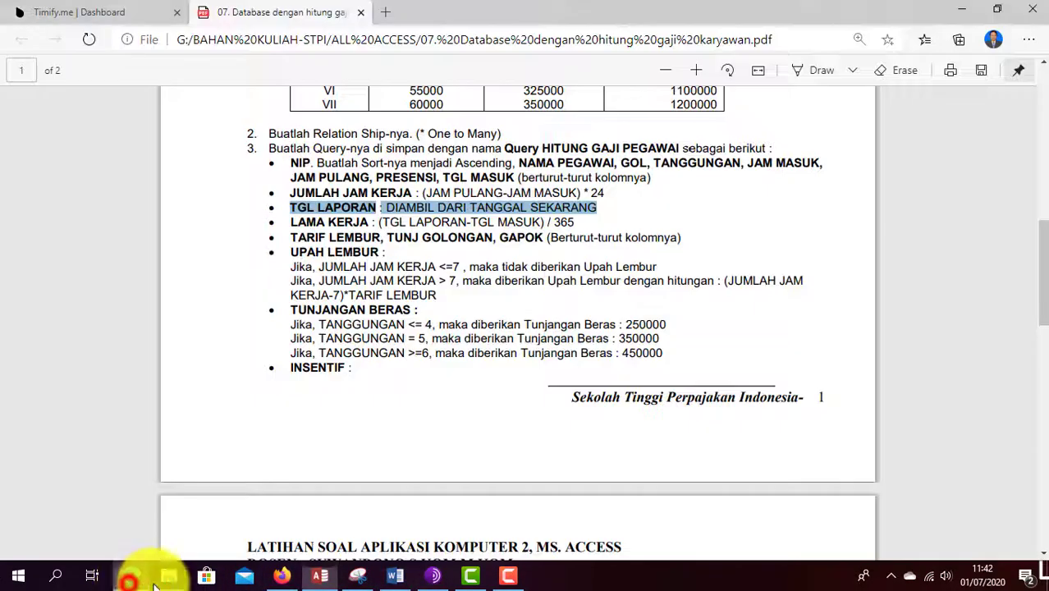
pyautogui.doubleClick(291, 222)
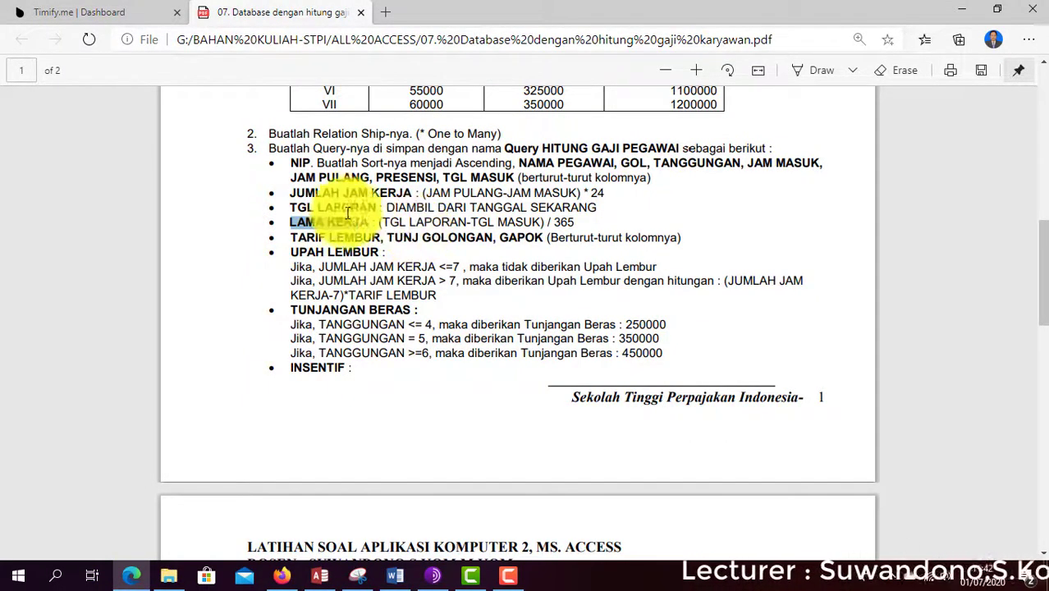
pyautogui.click(337, 207)
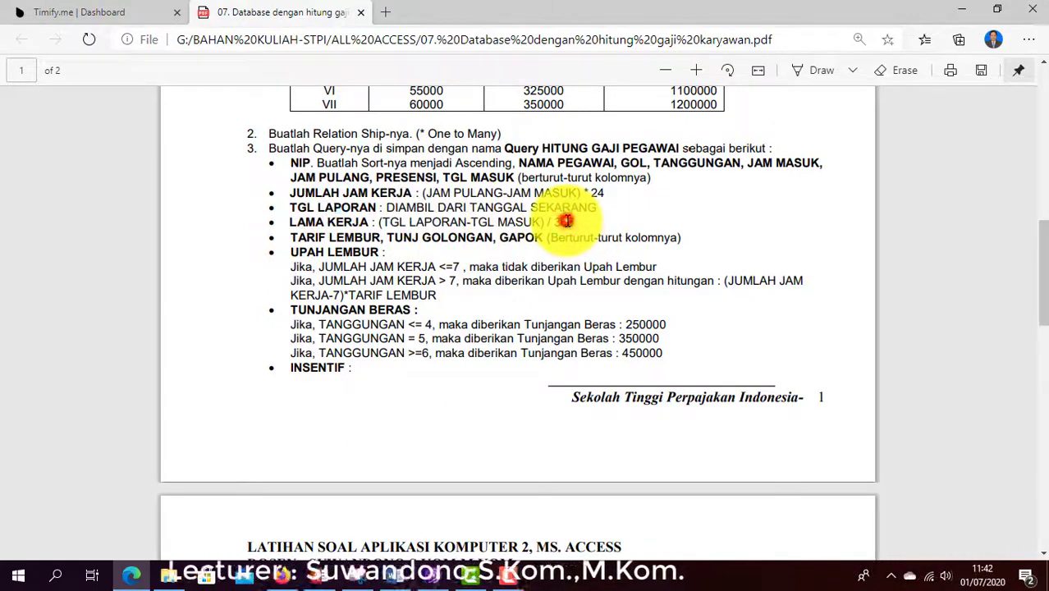
pyautogui.click(567, 220)
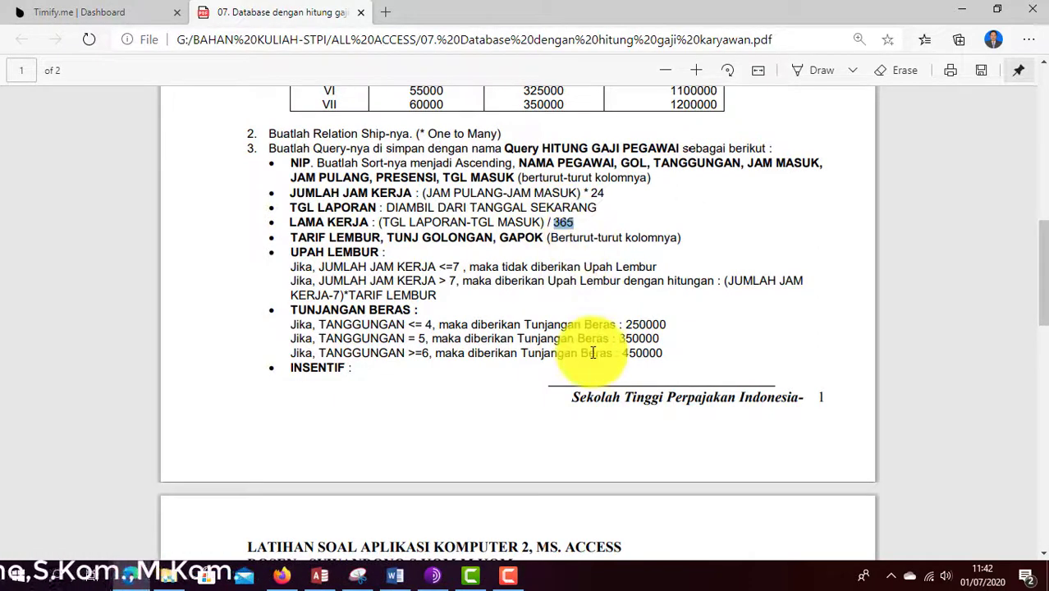
pyautogui.moveTo(288, 222); pyautogui.dragTo(368, 222)
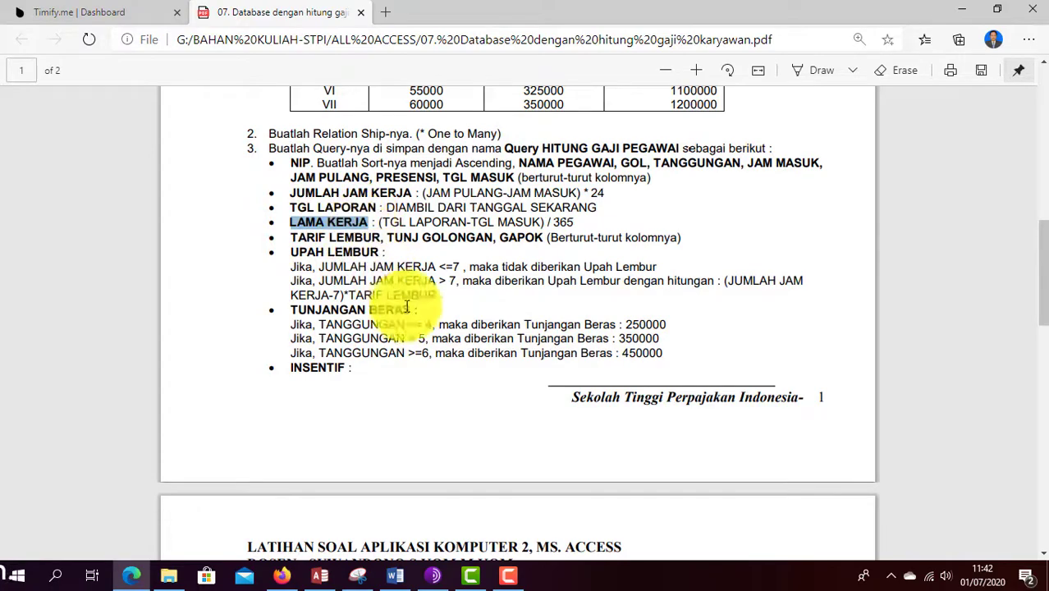
# Build the calculated field LAMA KERJA : ([TGL LAPORAN] - [TGL MASUK])/365 in the Access query's column after TGL LAPORAN.
pyautogui.click(320, 577)
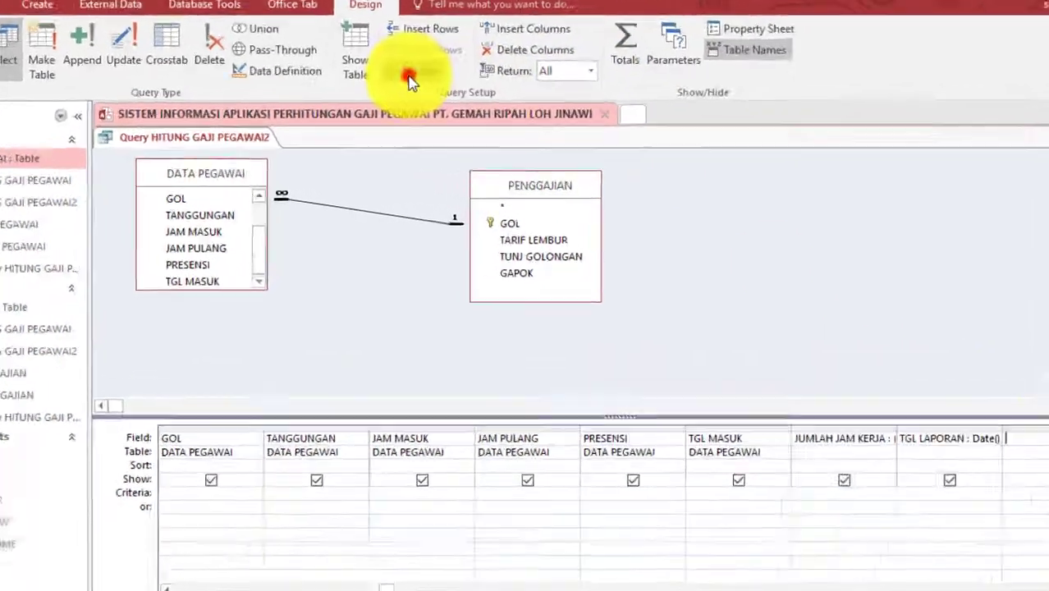
pyautogui.click(440, 92)
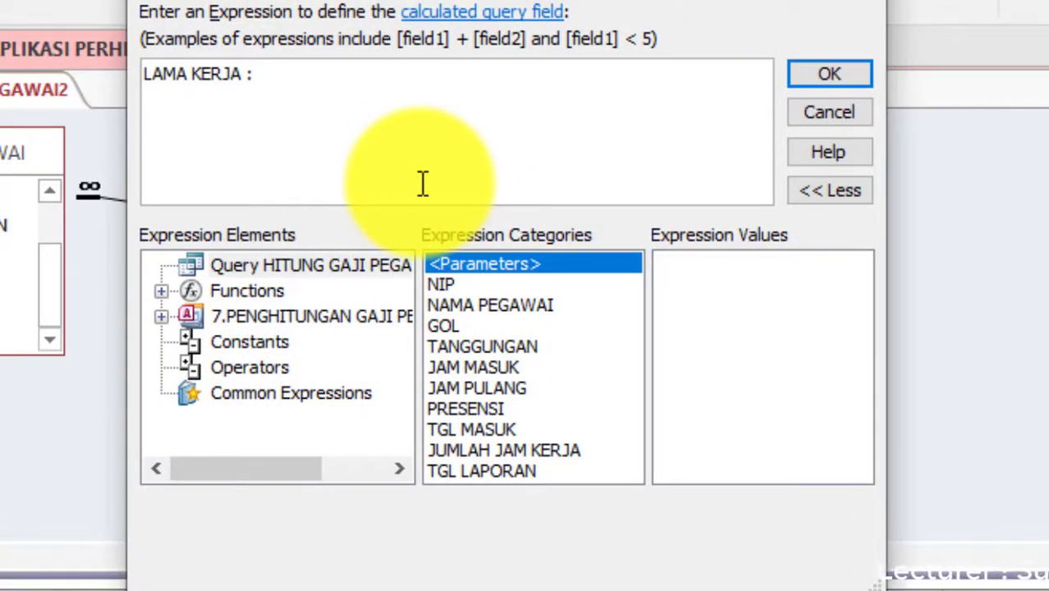
pyautogui.doubleClick(456, 470)
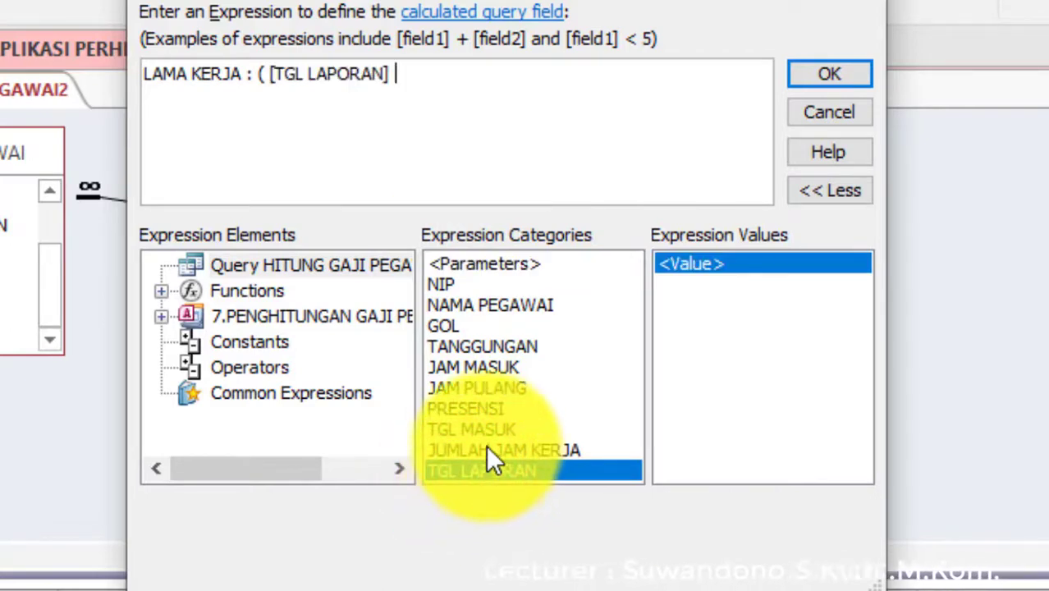
pyautogui.write('-')
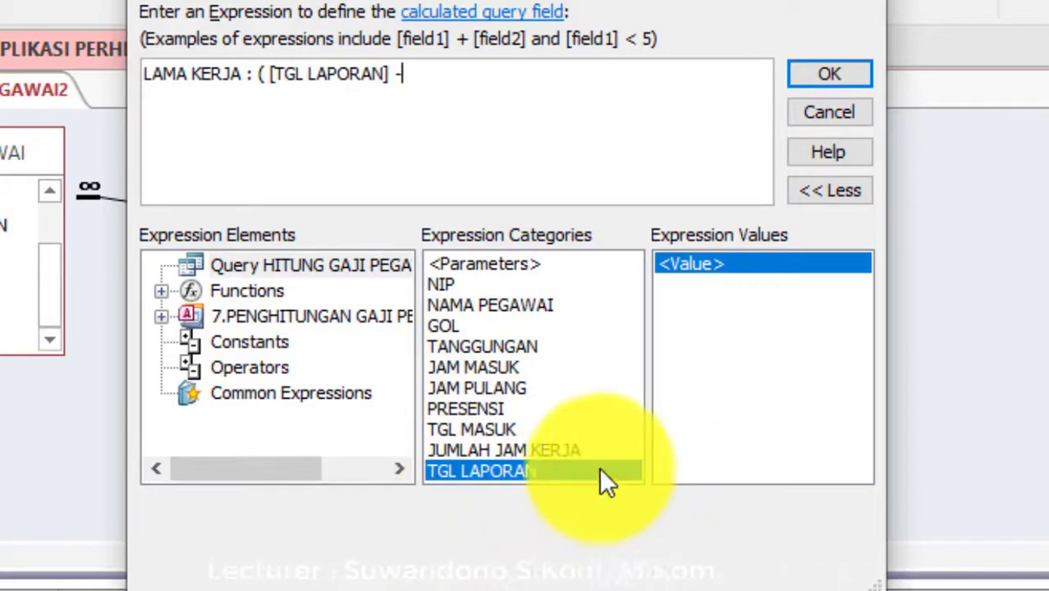
pyautogui.click(492, 429)
pyautogui.doubleClick(493, 429)
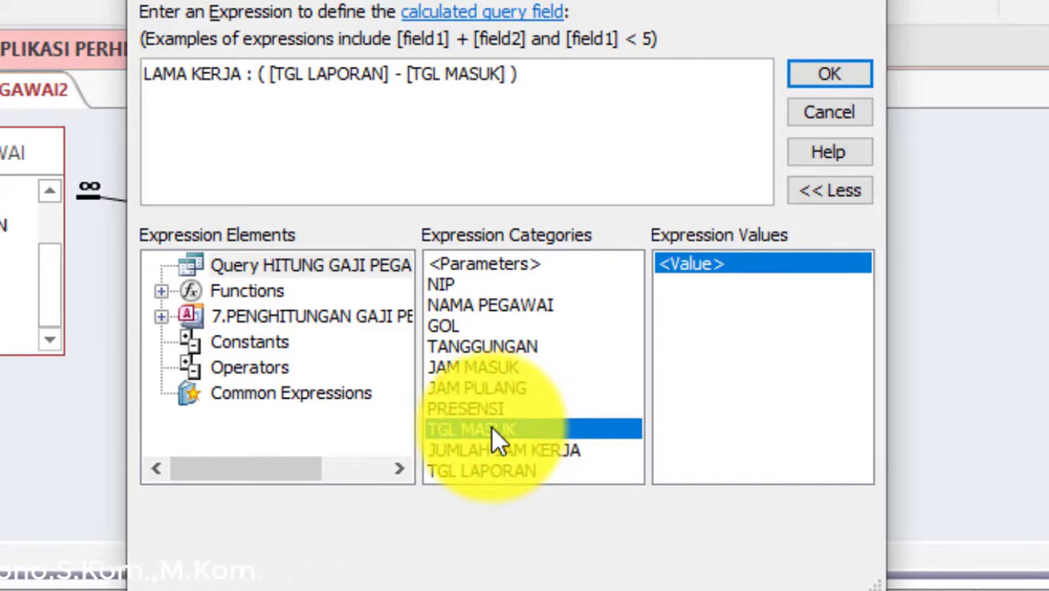
pyautogui.write(')/365')
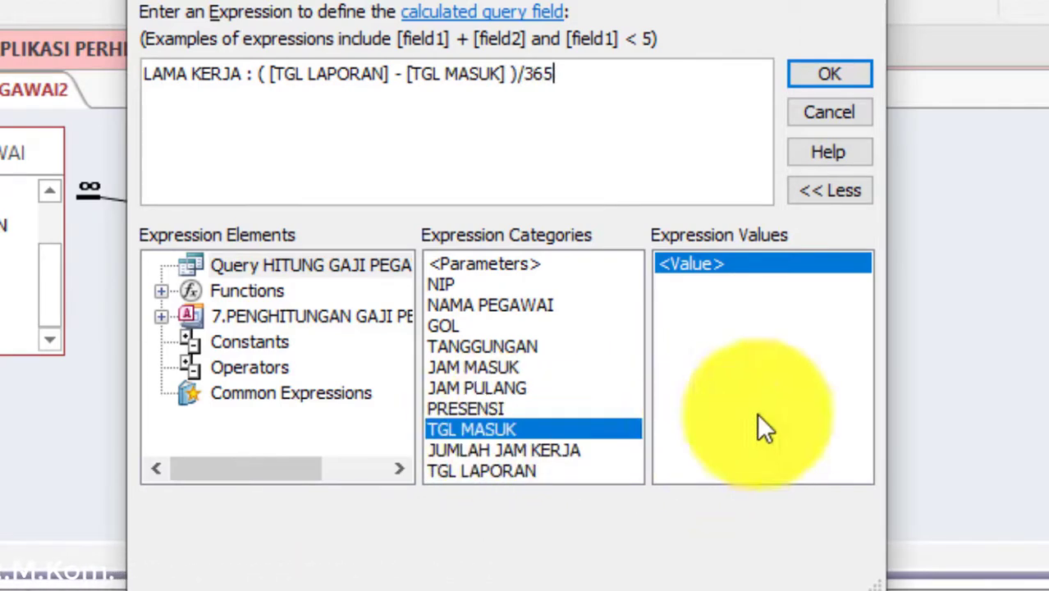
pyautogui.click(845, 77)
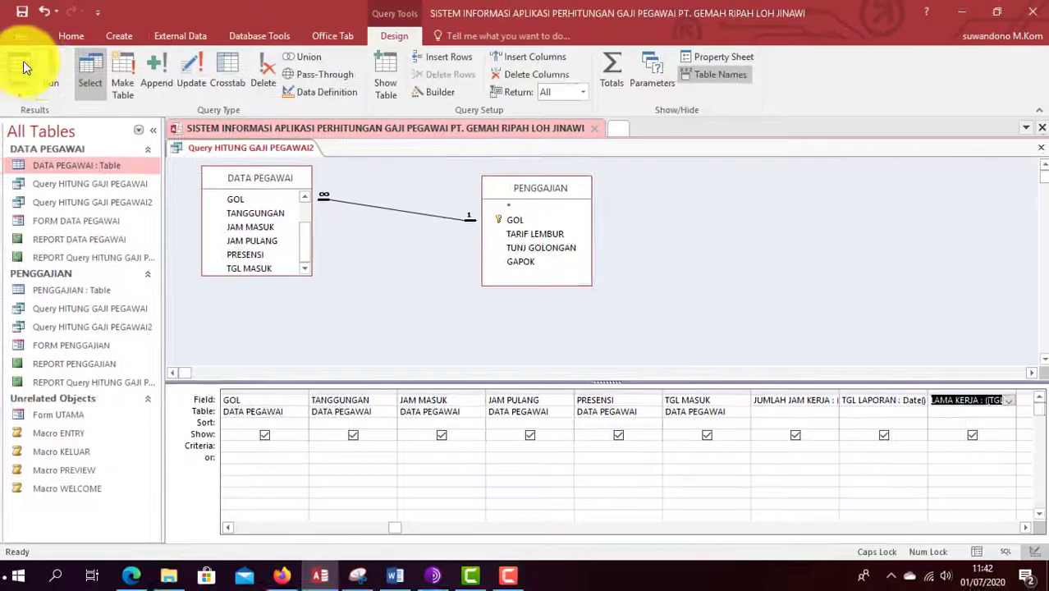
# Preview the query results, widen the LAMA KERJA column to fit its contents and return to Design View.
pyautogui.click(23, 61)
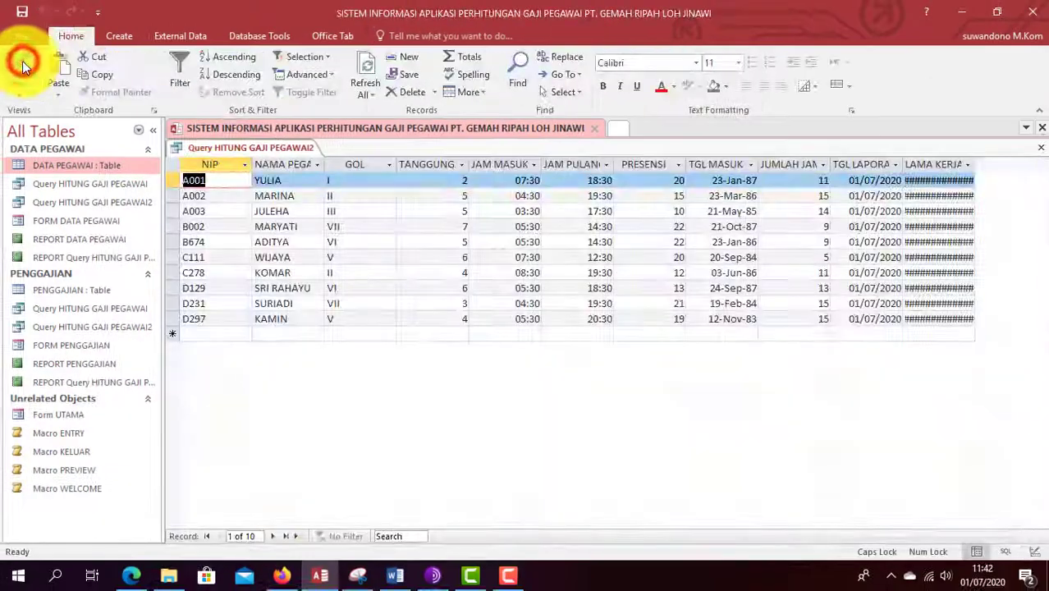
pyautogui.doubleClick(977, 162)
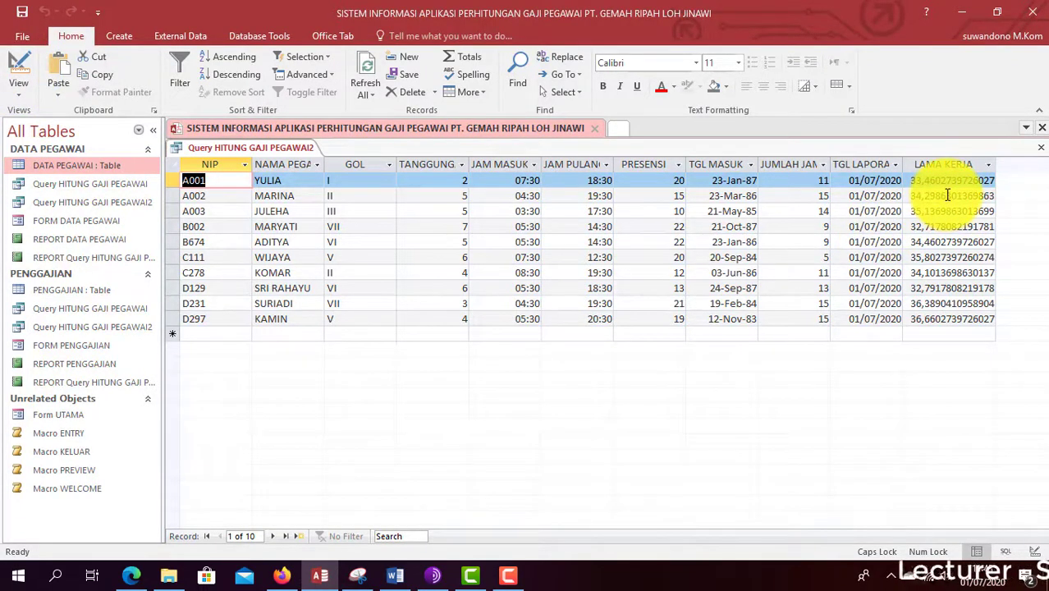
pyautogui.click(23, 66)
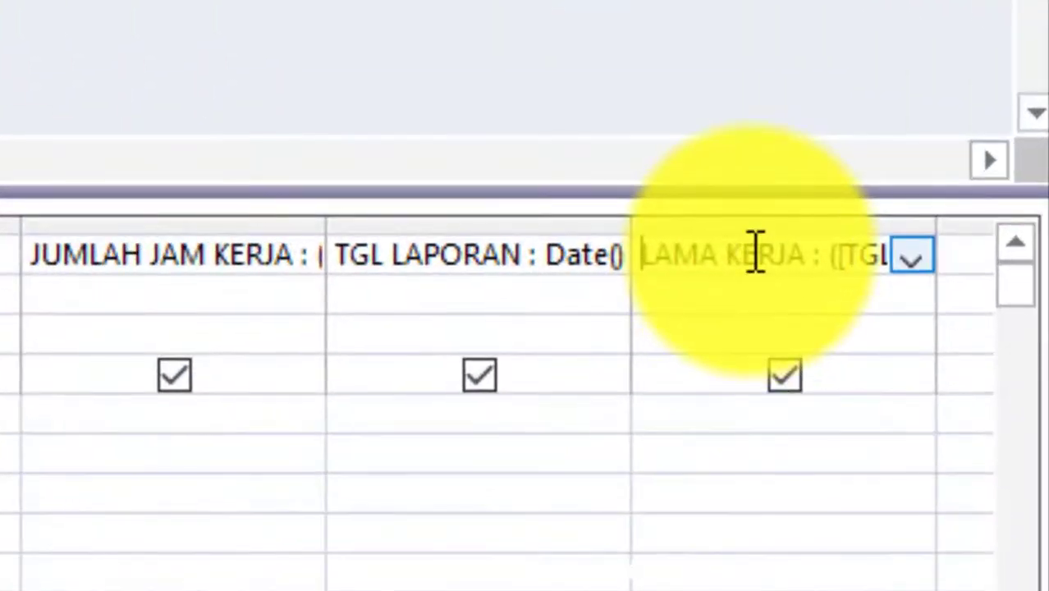
# Set the LAMA KERJA field's format to Standard with 0 decimal places in its field properties.
pyautogui.rightClick(756, 250)
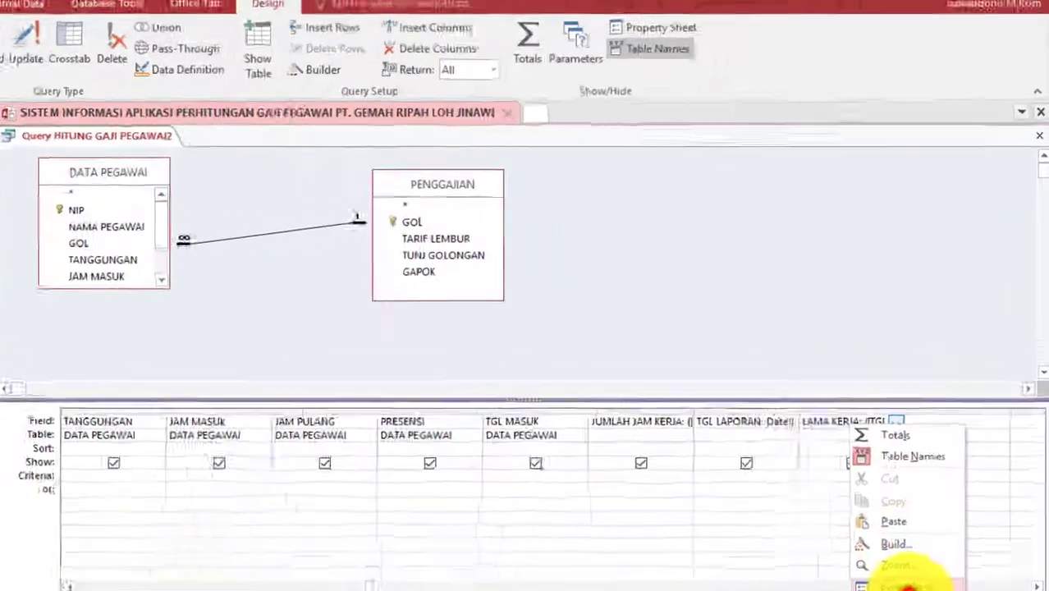
pyautogui.click(926, 528)
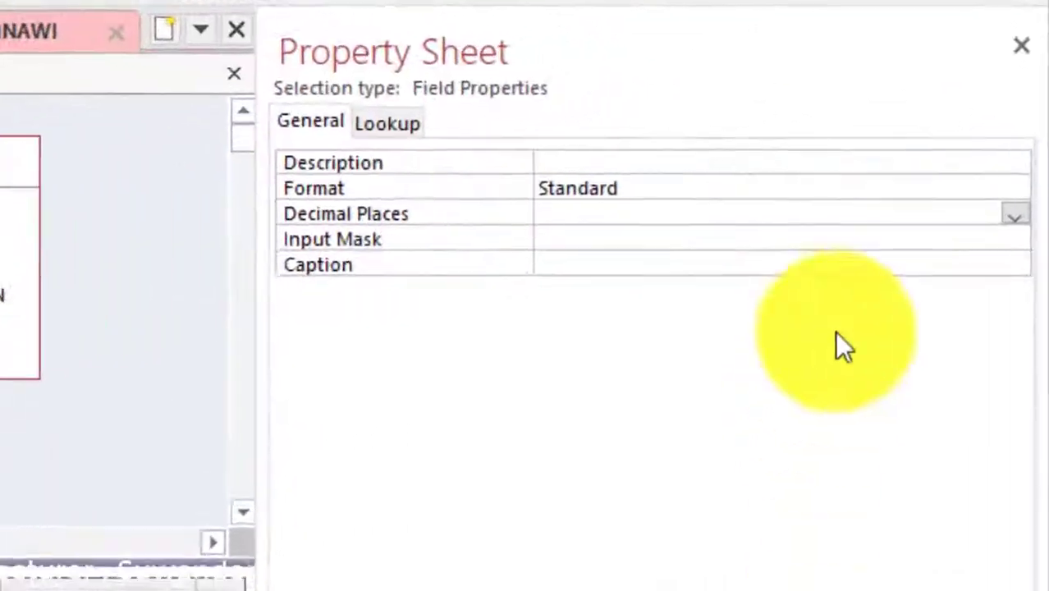
pyautogui.click(1010, 189)
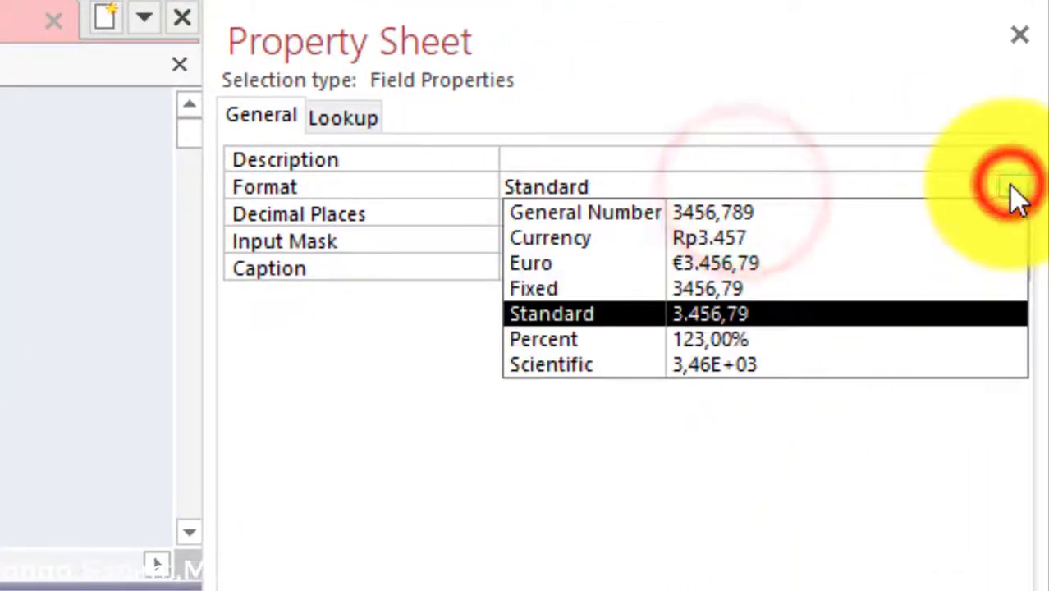
pyautogui.click(813, 312)
pyautogui.click(614, 212)
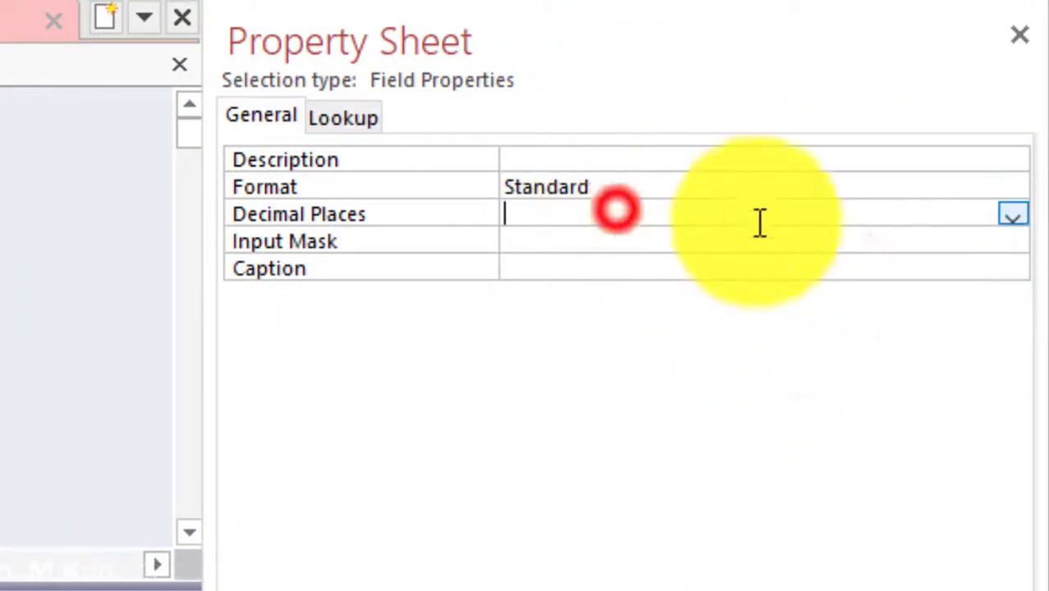
pyautogui.click(1012, 213)
pyautogui.click(948, 265)
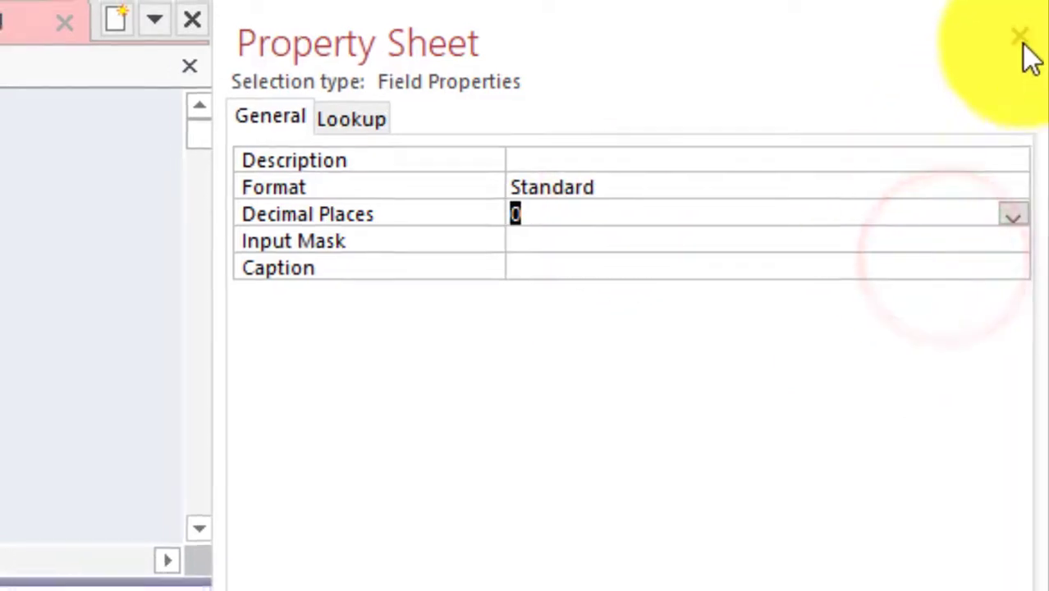
pyautogui.click(1023, 42)
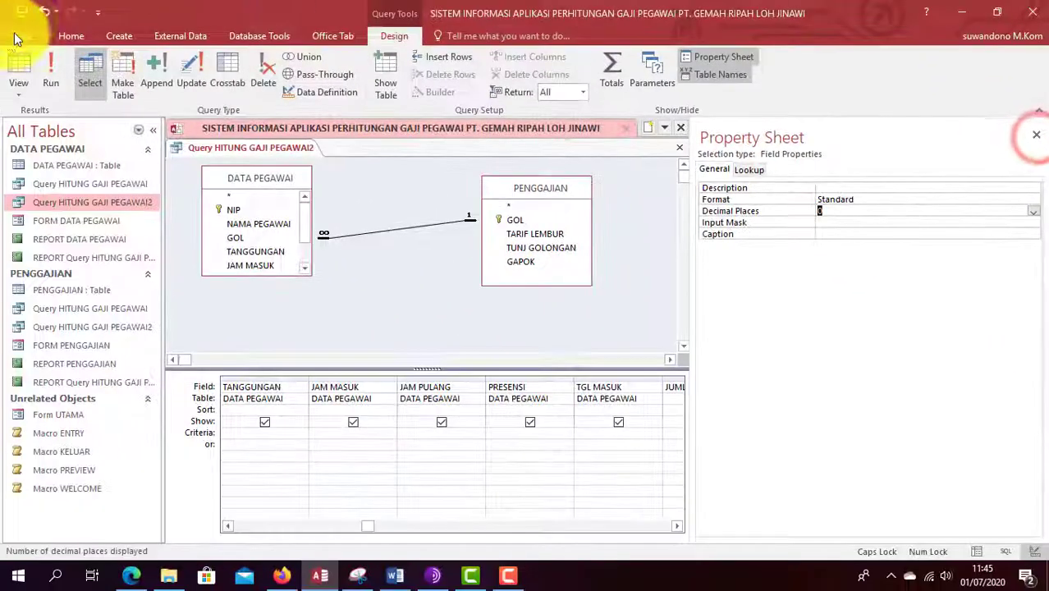
# Preview the formatted LAMA KERJA values, return to Design View and close the field properties.
pyautogui.click(25, 71)
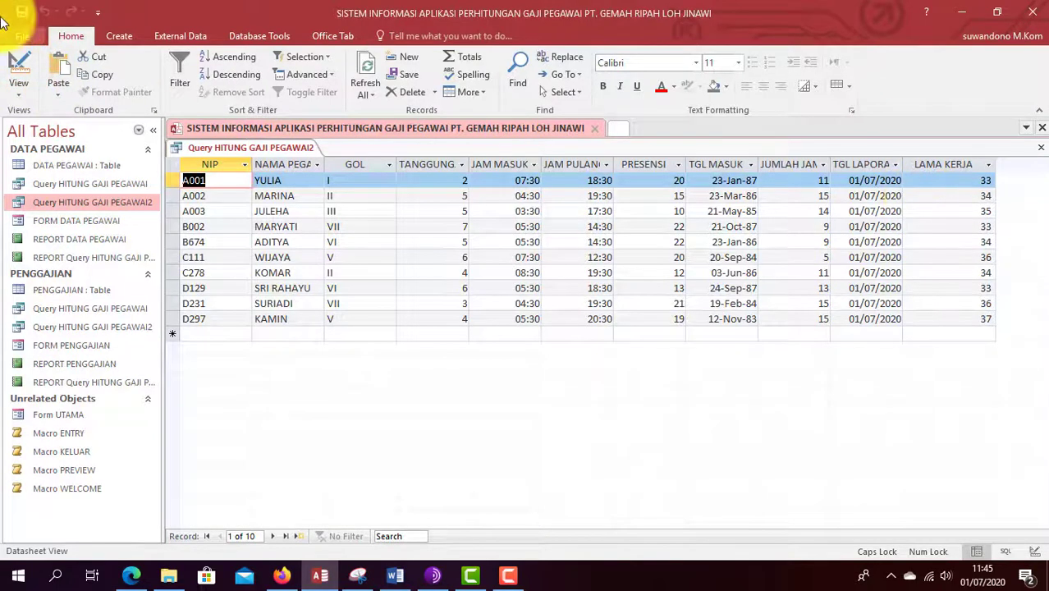
pyautogui.click(21, 63)
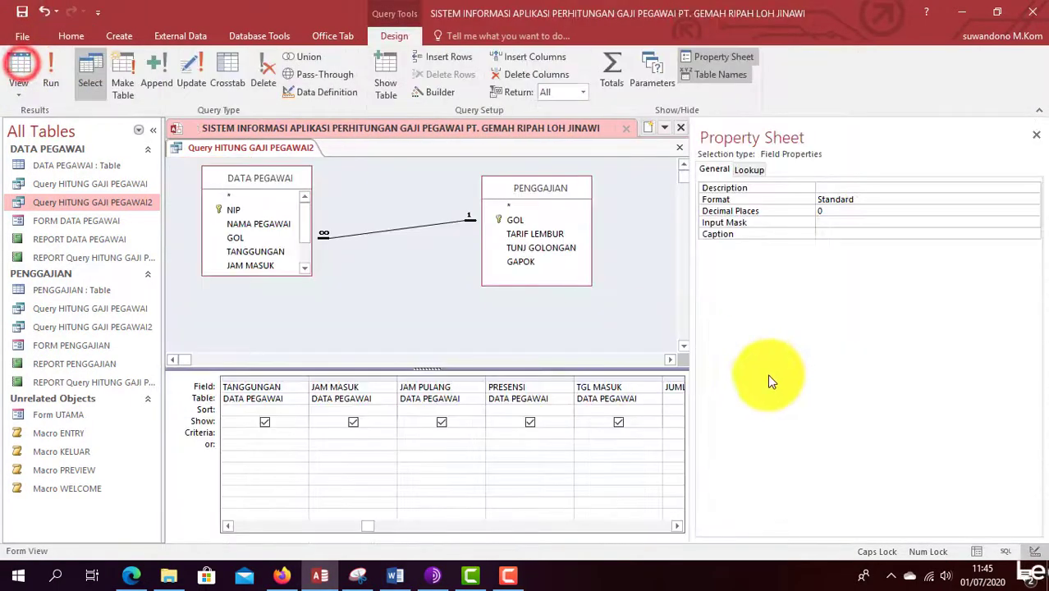
pyautogui.click(1038, 137)
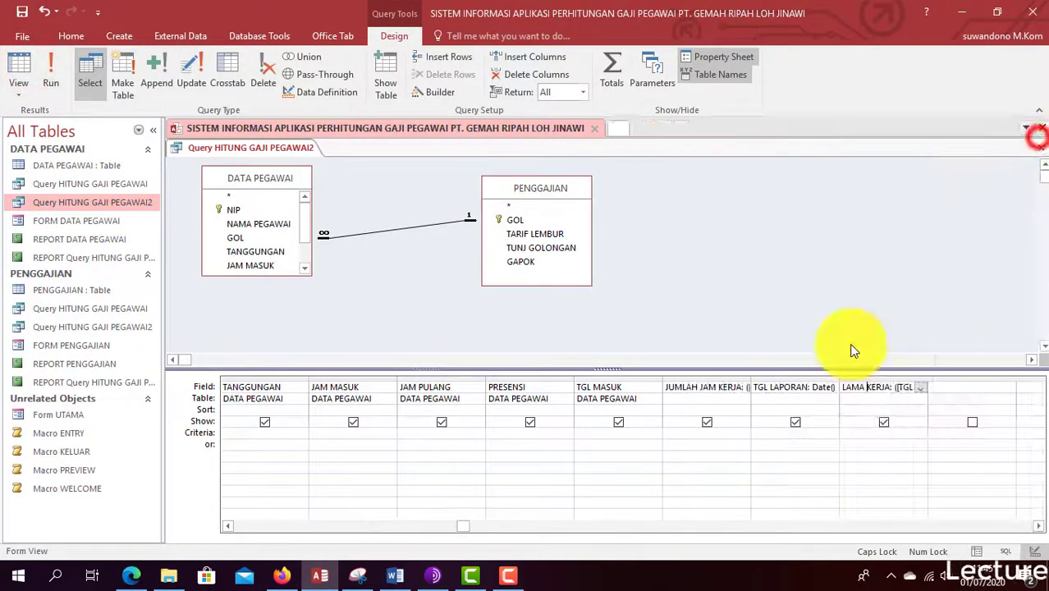
# Check the next required fields in the PDF and add TARIF LEMBUR, TUNJ GOLONGAN and GAPOK from PENGGAJIAN to the Access query after LAMA KERJA.
pyautogui.click(958, 389)
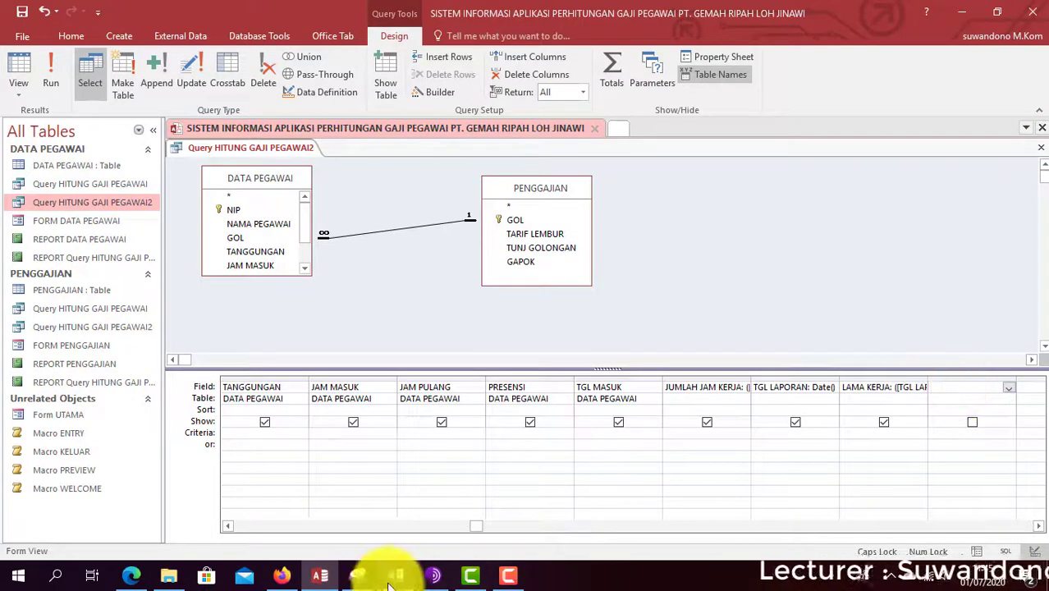
pyautogui.click(132, 576)
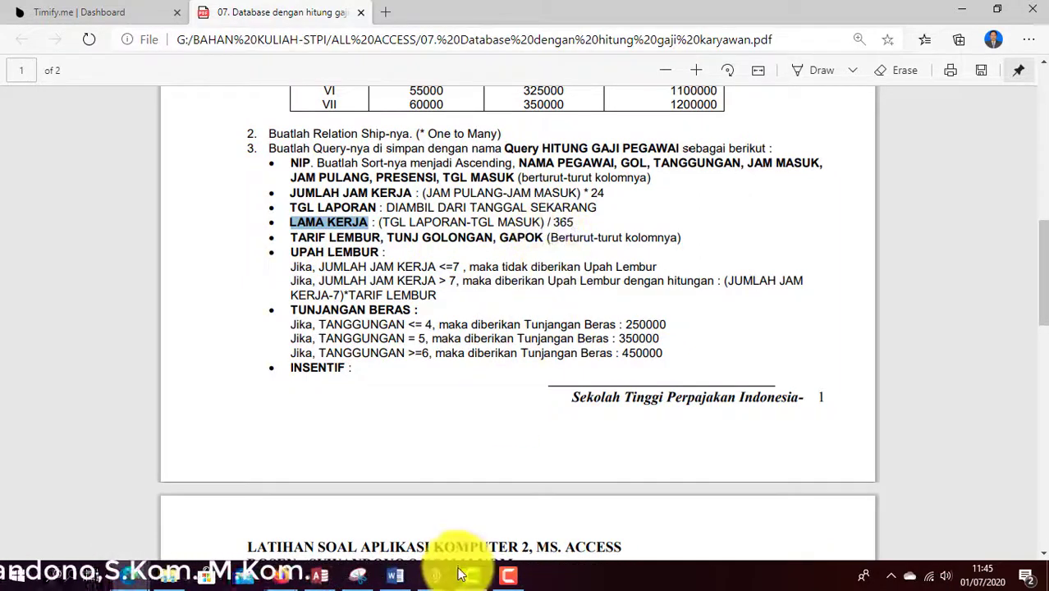
pyautogui.click(320, 572)
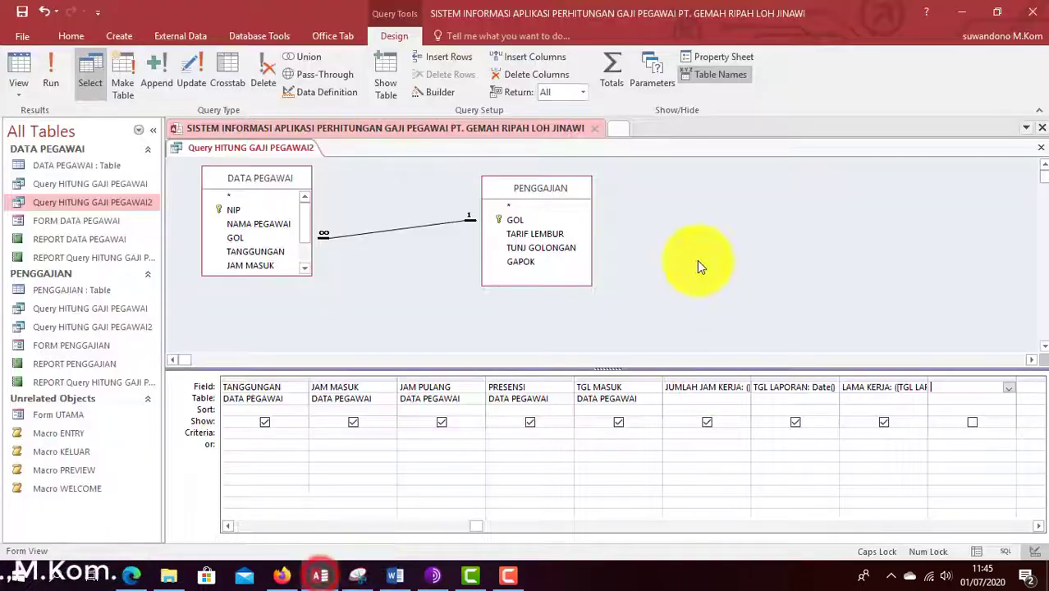
pyautogui.doubleClick(551, 248)
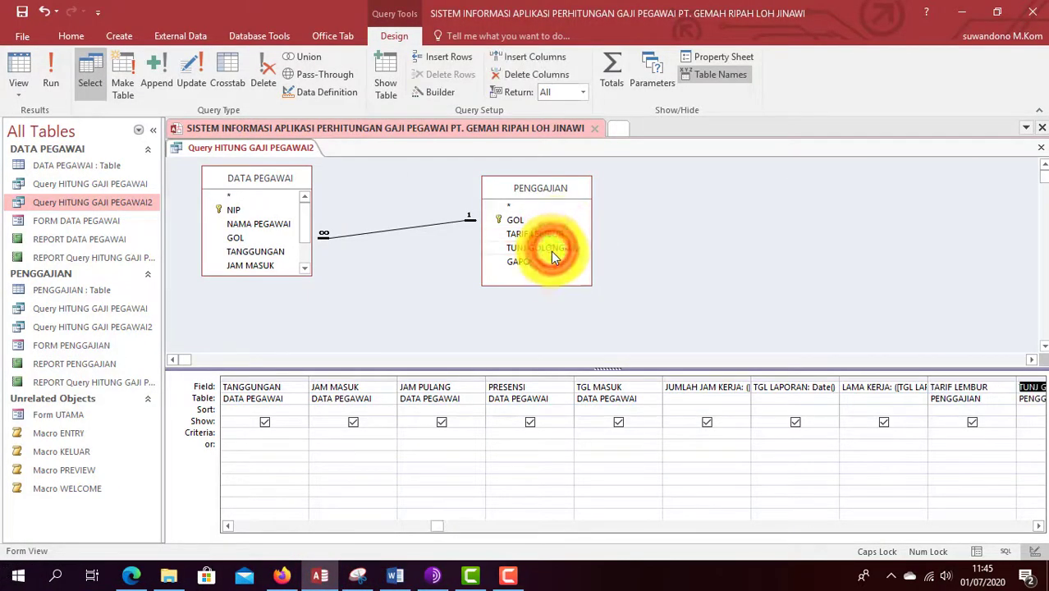
pyautogui.doubleClick(529, 263)
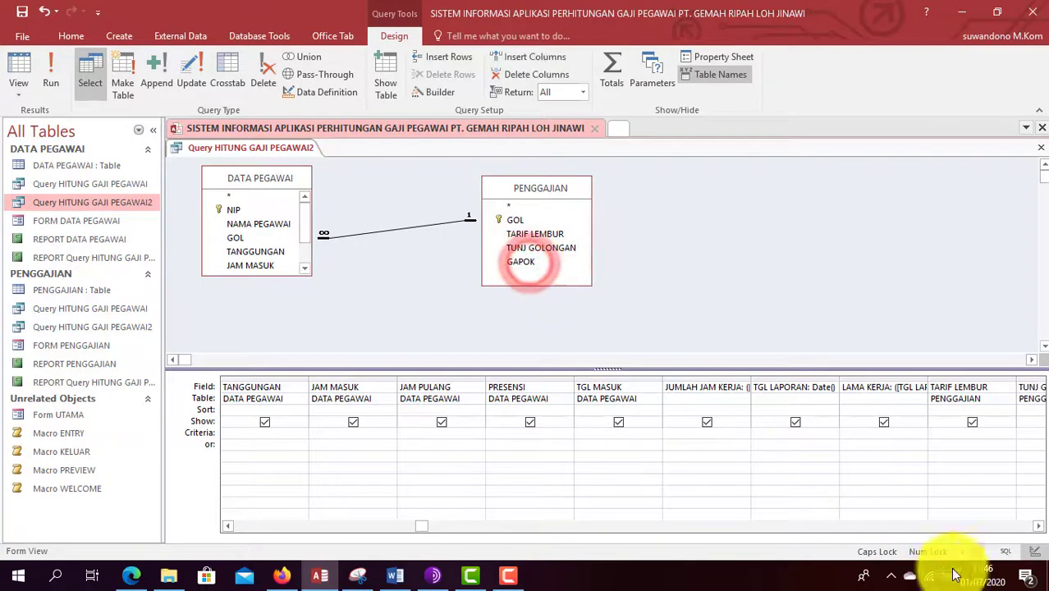
pyautogui.click(1039, 527)
pyautogui.click(1039, 526)
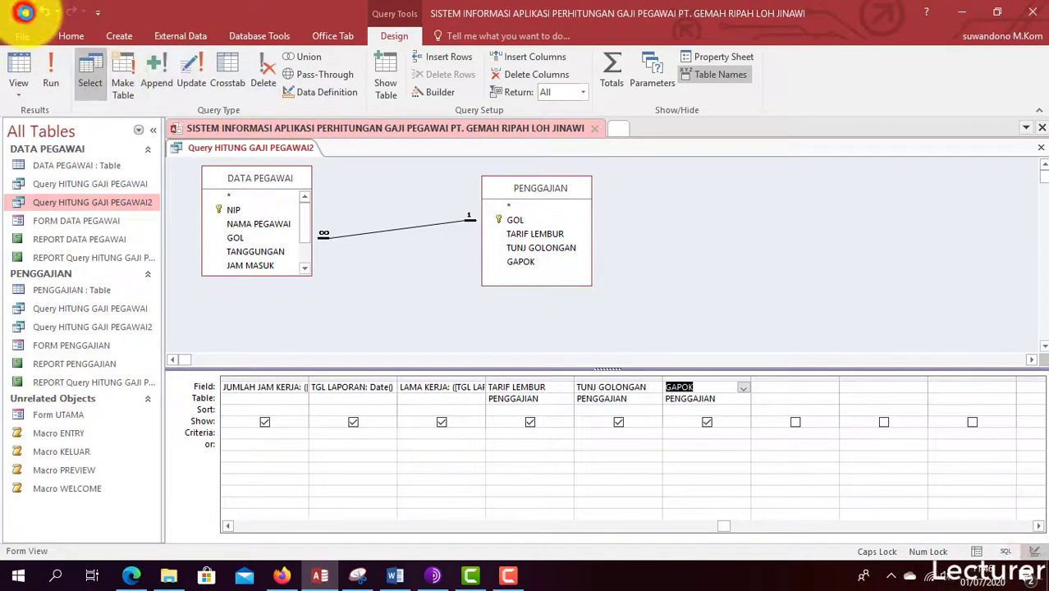
# Preview the TARIF LEMBUR, TUNJ GOLONGAN and GAPOK columns in the query results and return to Design View.
pyautogui.click(19, 66)
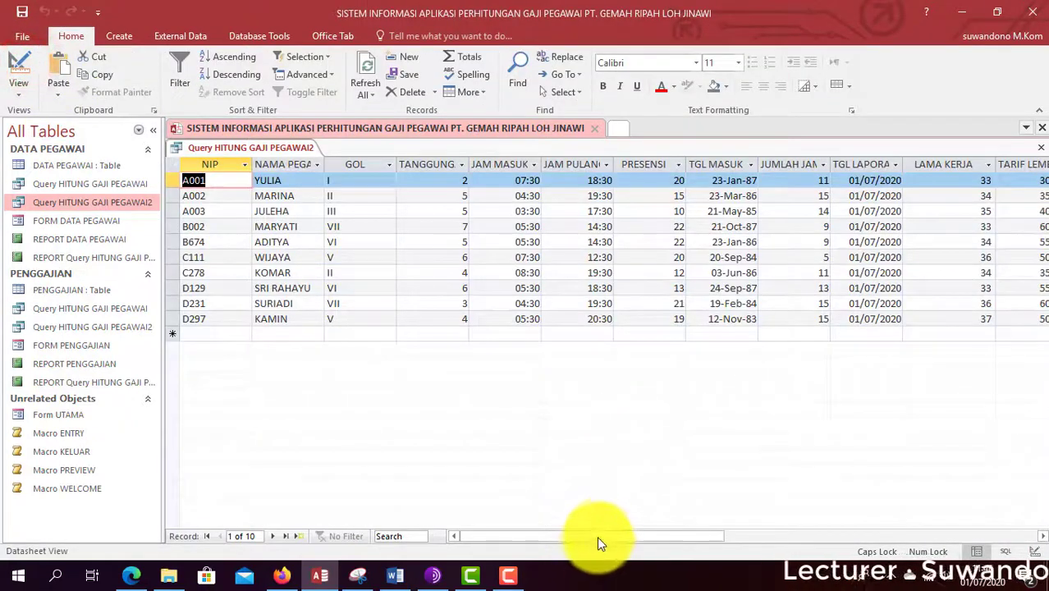
pyautogui.moveTo(598, 540); pyautogui.dragTo(753, 527)
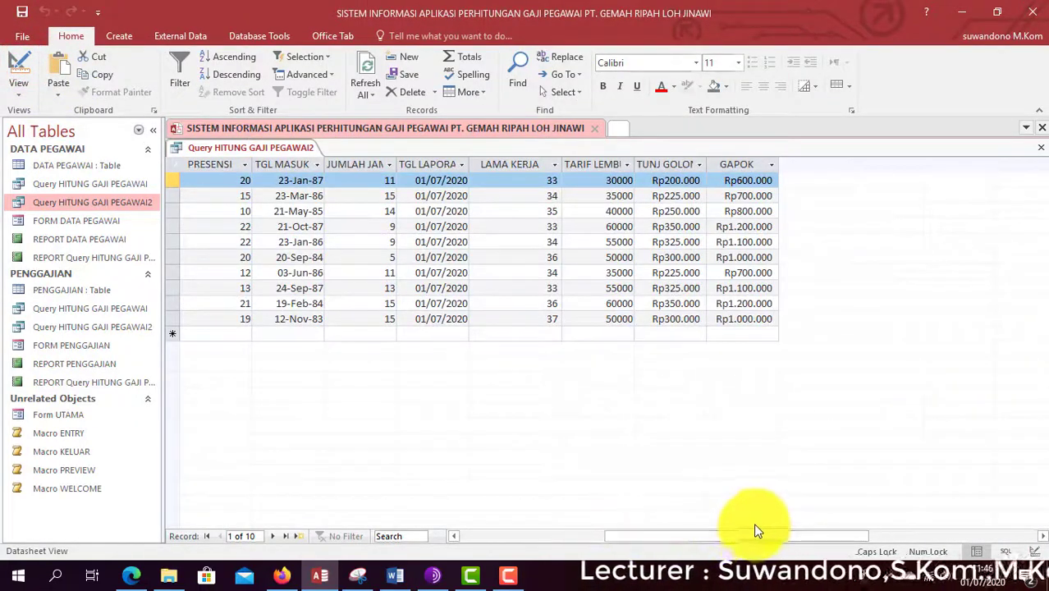
pyautogui.click(18, 66)
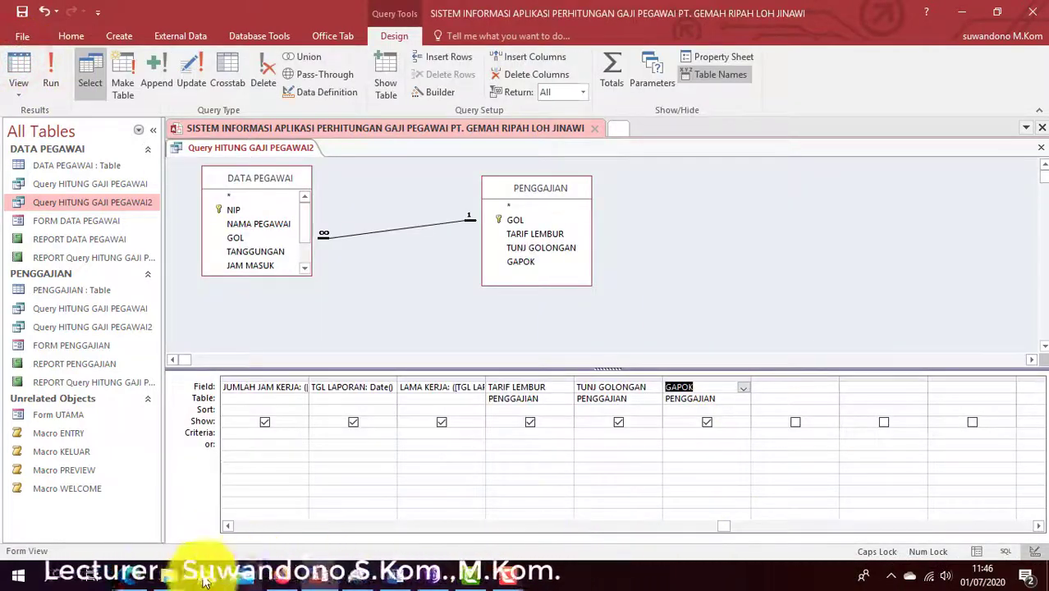
# Look up the UPAH LEMBUR conditions based on JUMLAH JAM KERJA in the exercise PDF in the browser.
pyautogui.click(205, 579)
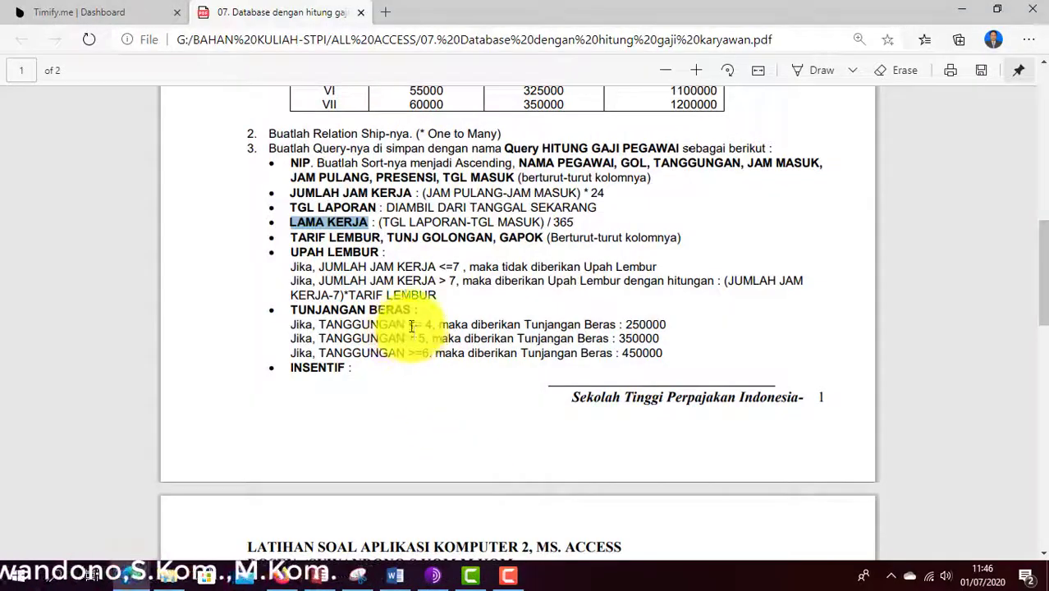
pyautogui.moveTo(291, 252)
pyautogui.mouseDown()
pyautogui.moveTo(316, 237)
pyautogui.moveTo(376, 247)
pyautogui.mouseUp()
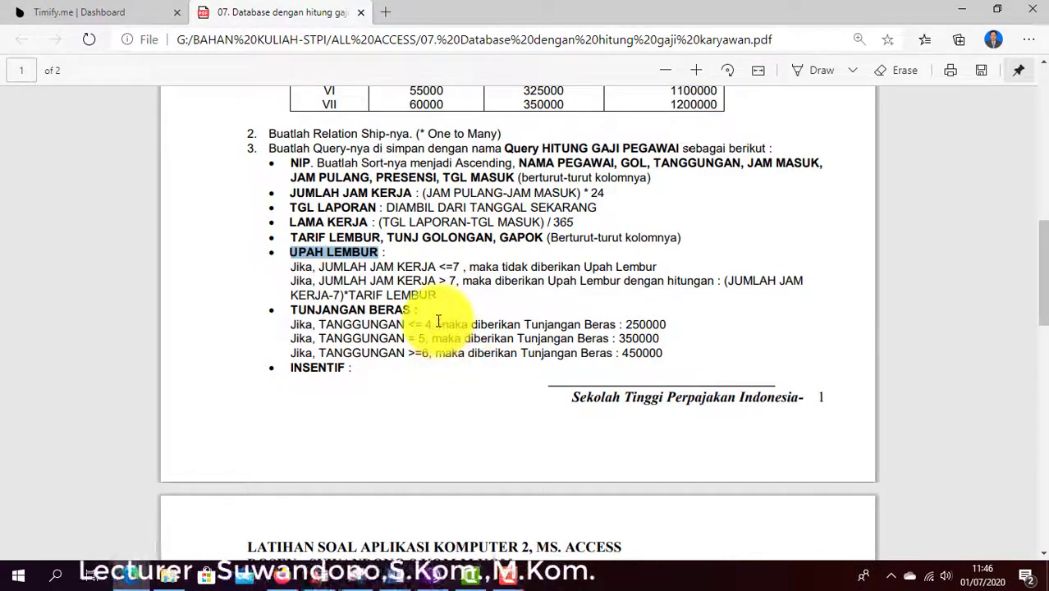
pyautogui.click(284, 265)
pyautogui.moveTo(286, 266); pyautogui.dragTo(312, 280)
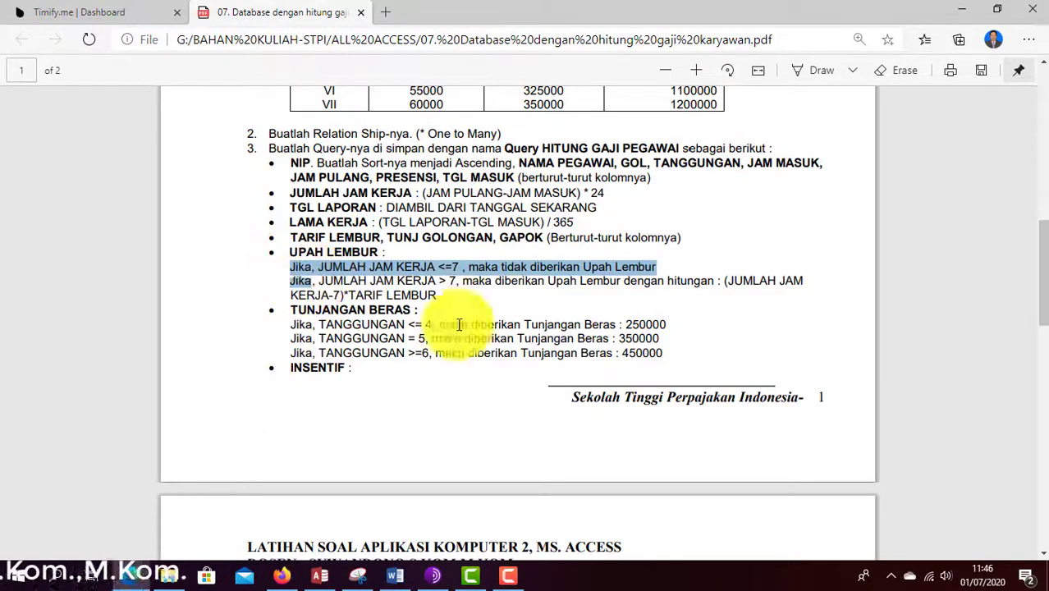
# Switch to Access and start the calculated field UPAH LEMBUR after GAPOK with IIF([JUMLAH JAM KERJA]<=7;0; as its first condition.
pyautogui.click(320, 576)
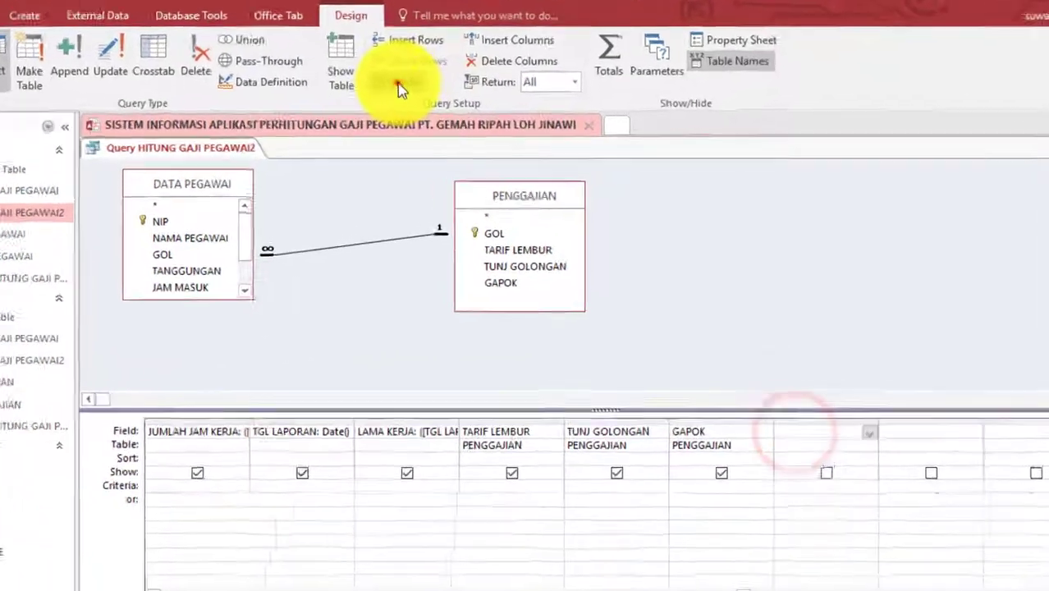
pyautogui.click(441, 92)
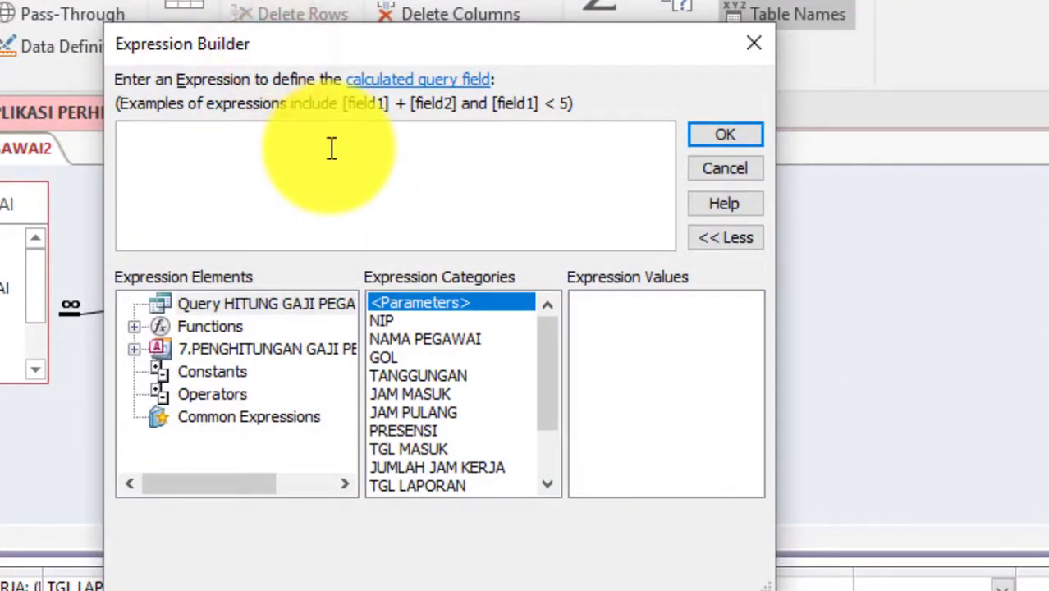
pyautogui.write('U')
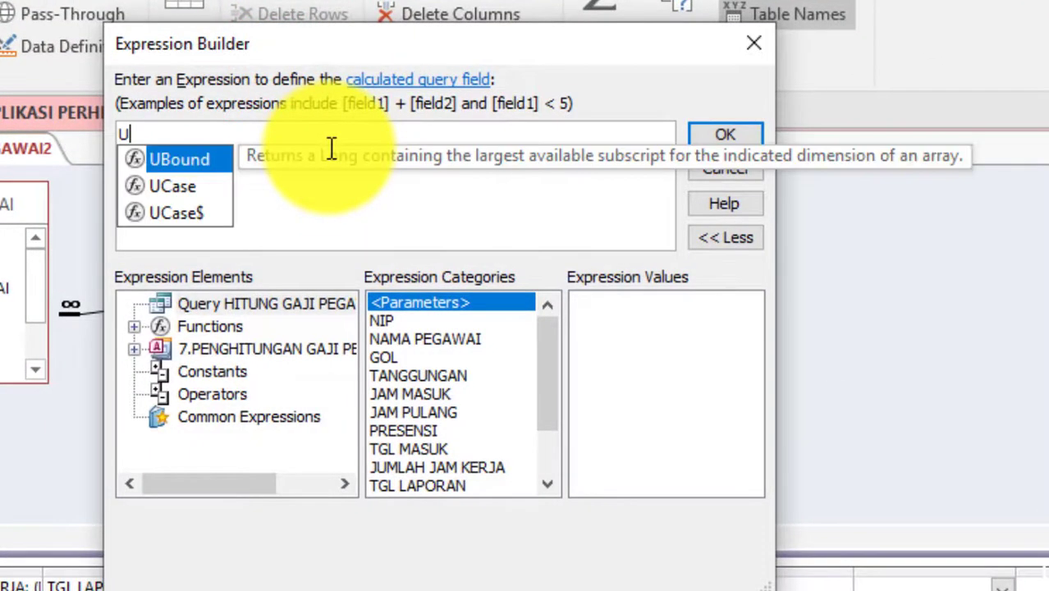
pyautogui.write('PAH ')
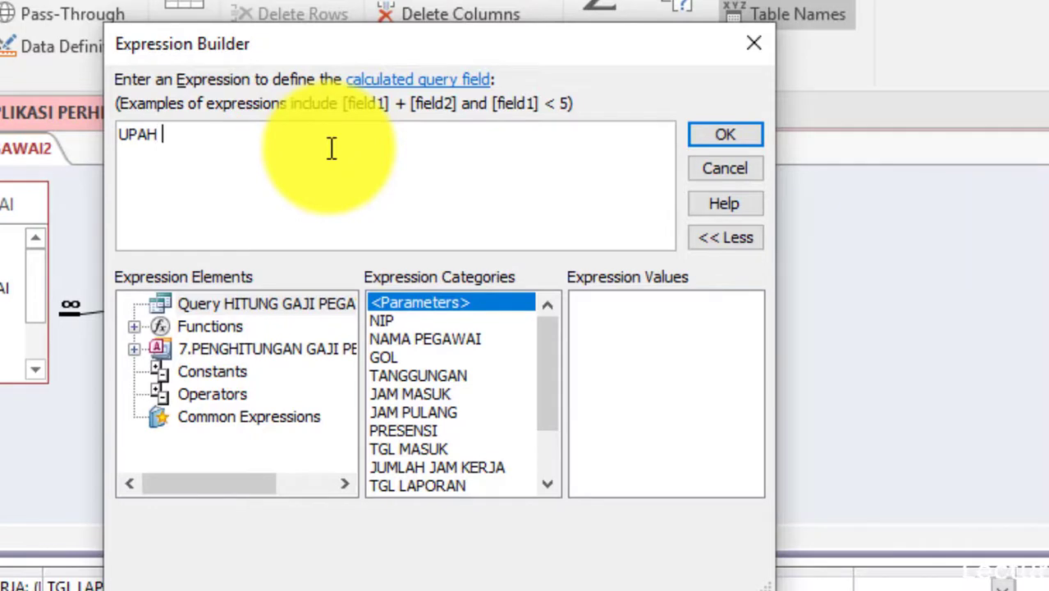
pyautogui.write('LEMBUR :IIF(')
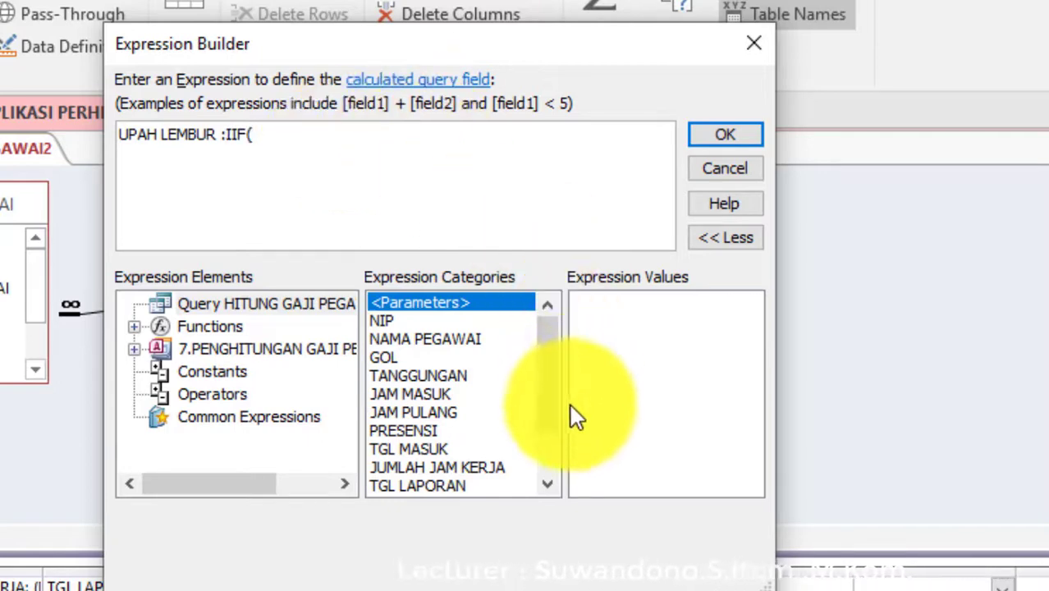
pyautogui.doubleClick(485, 469)
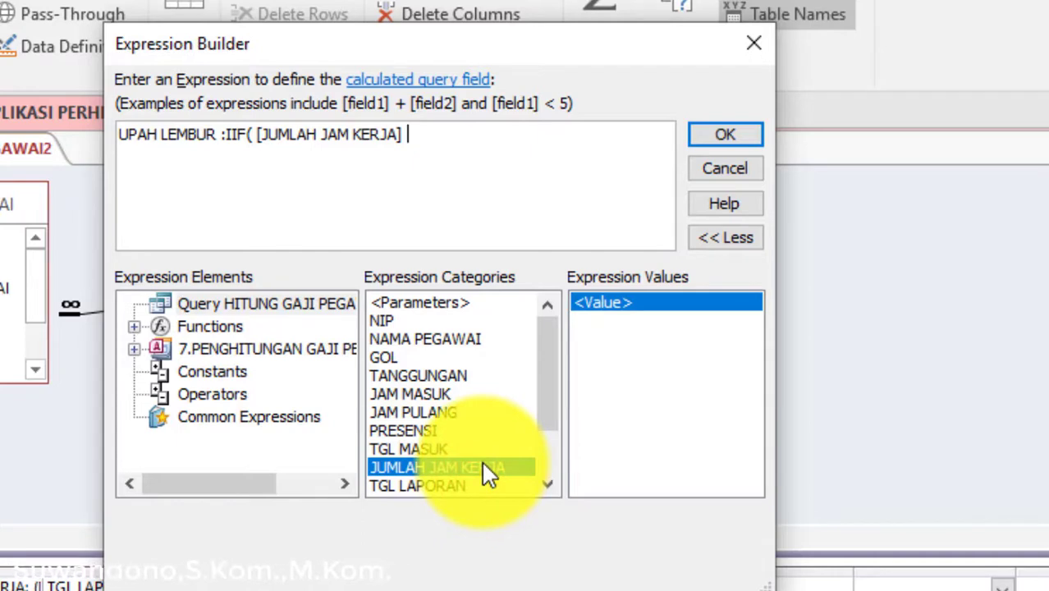
pyautogui.write('<=7;0')
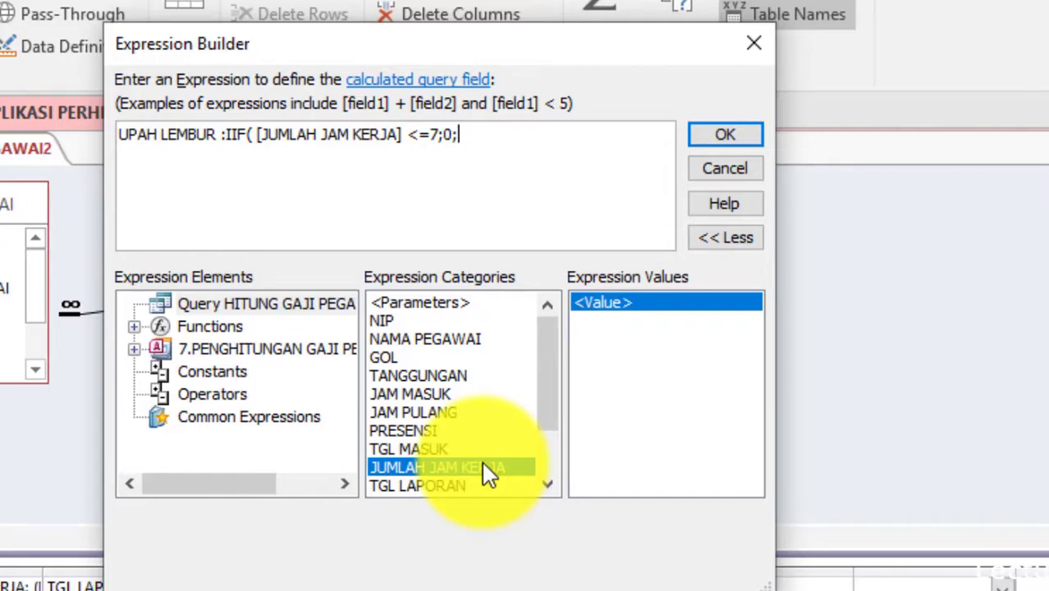
# Complete the UPAH LEMBUR expression with IIF([JUMLAH JAM KERJA]>7;(([JUMLAH JAM KERJA]-7)*[TARIF LEMBUR]))) and accept it into the query.
pyautogui.write('IIF(')
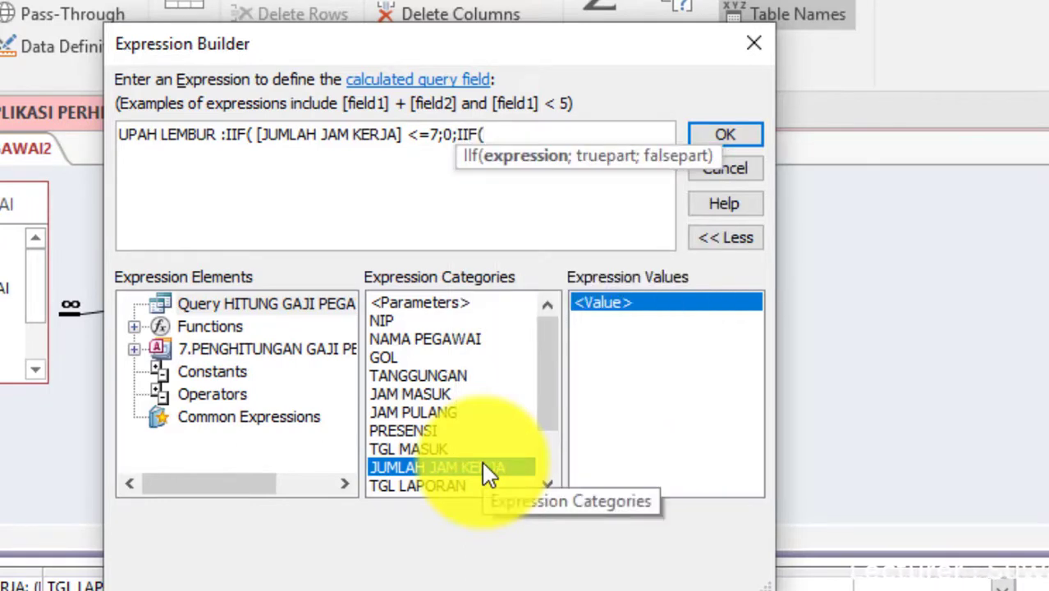
pyautogui.doubleClick(488, 471)
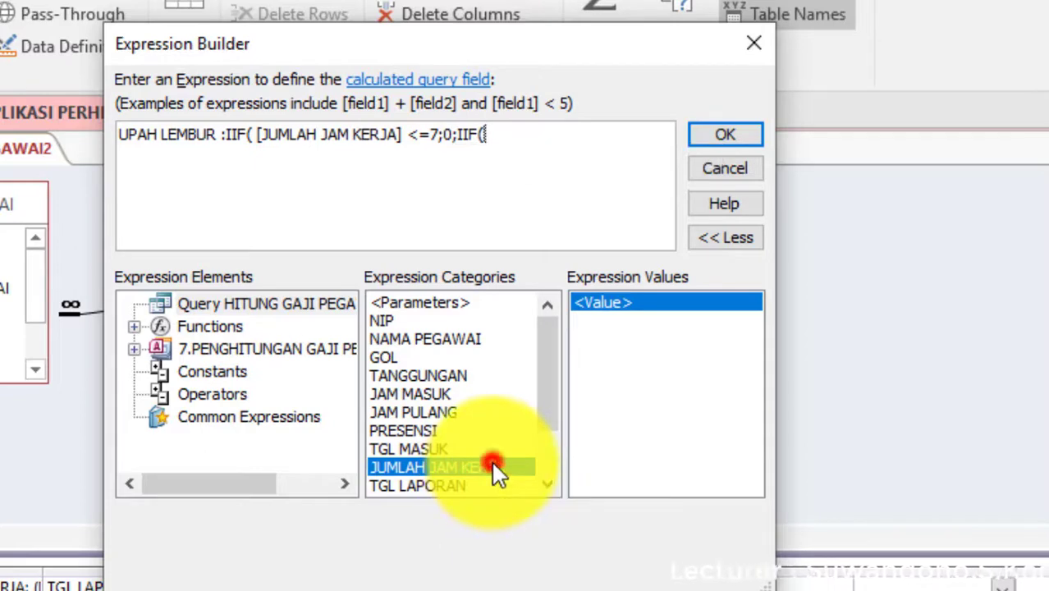
pyautogui.write('>7')
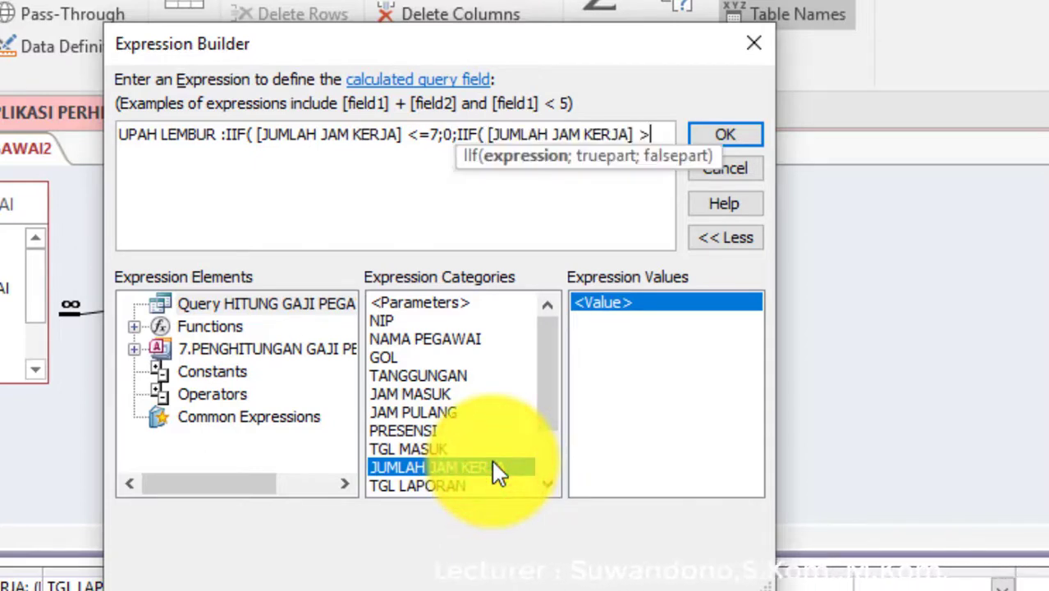
pyautogui.write(';(')
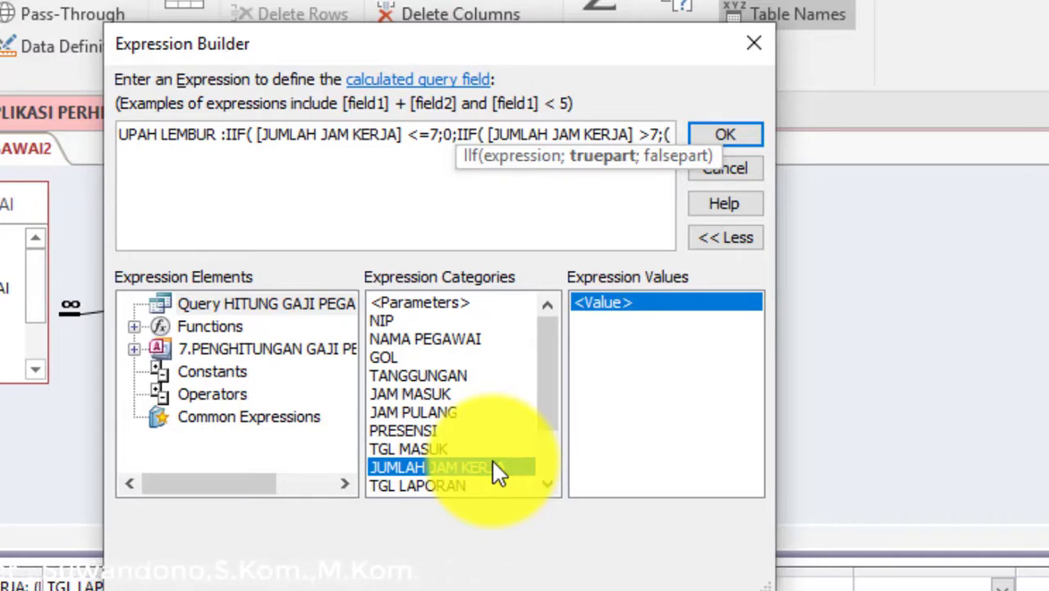
pyautogui.write('(')
pyautogui.doubleClick(493, 468)
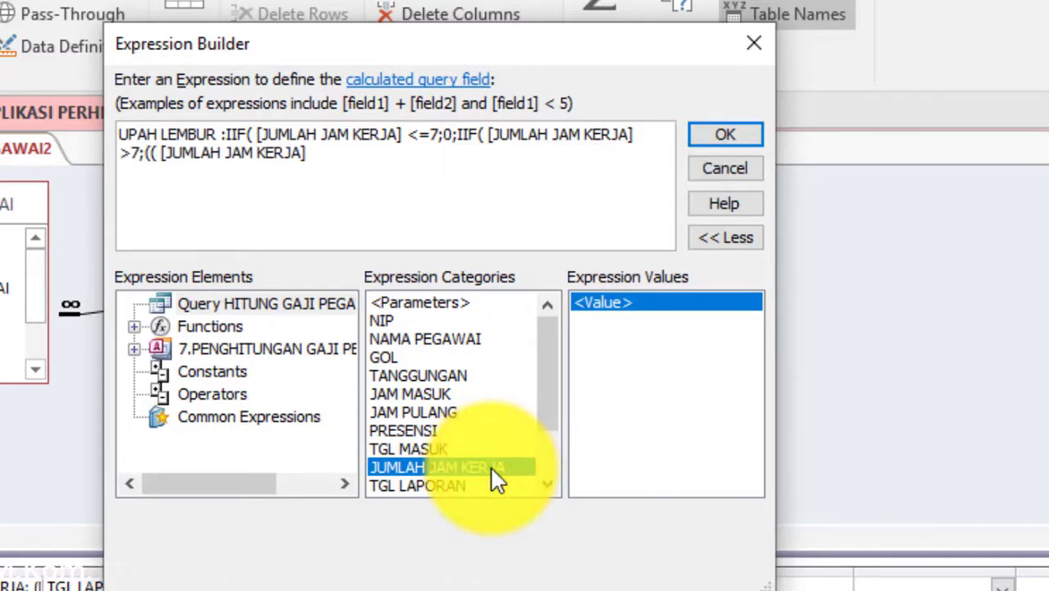
pyautogui.write('-7)*')
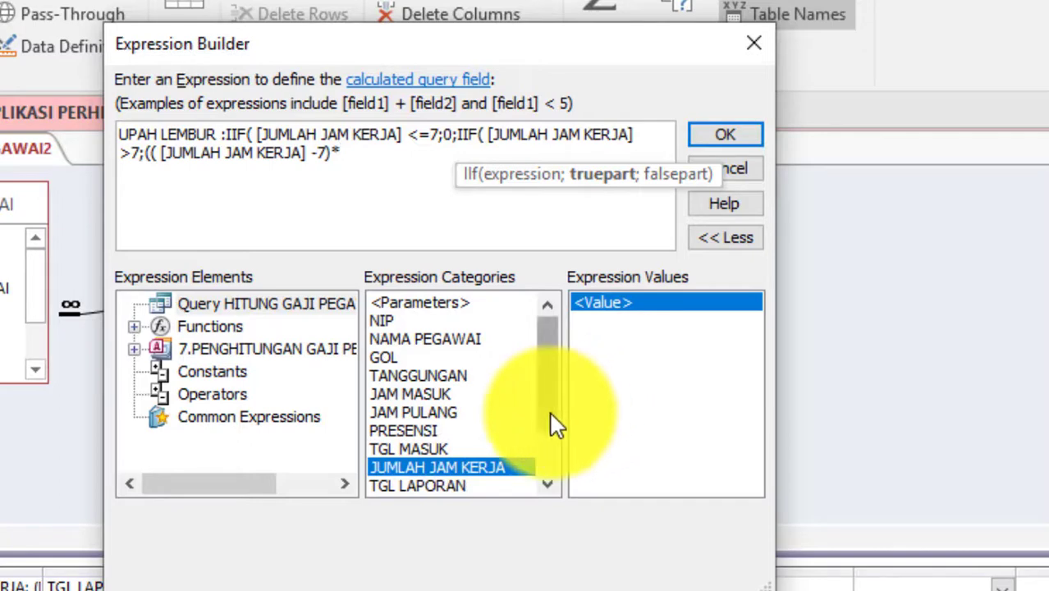
pyautogui.moveTo(556, 425); pyautogui.dragTo(513, 478)
pyautogui.doubleClick(458, 448)
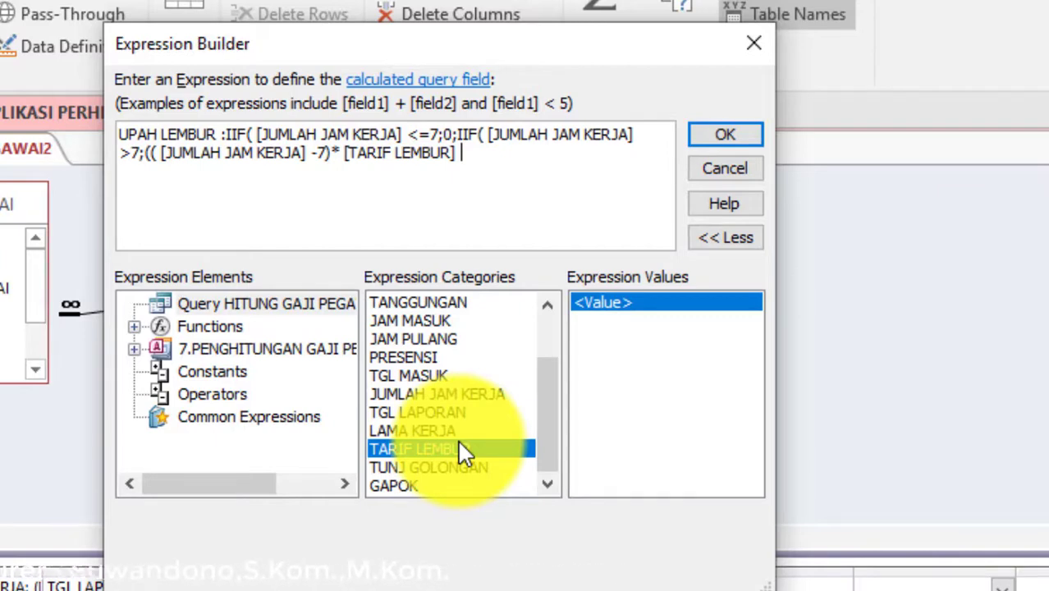
pyautogui.write(')))')
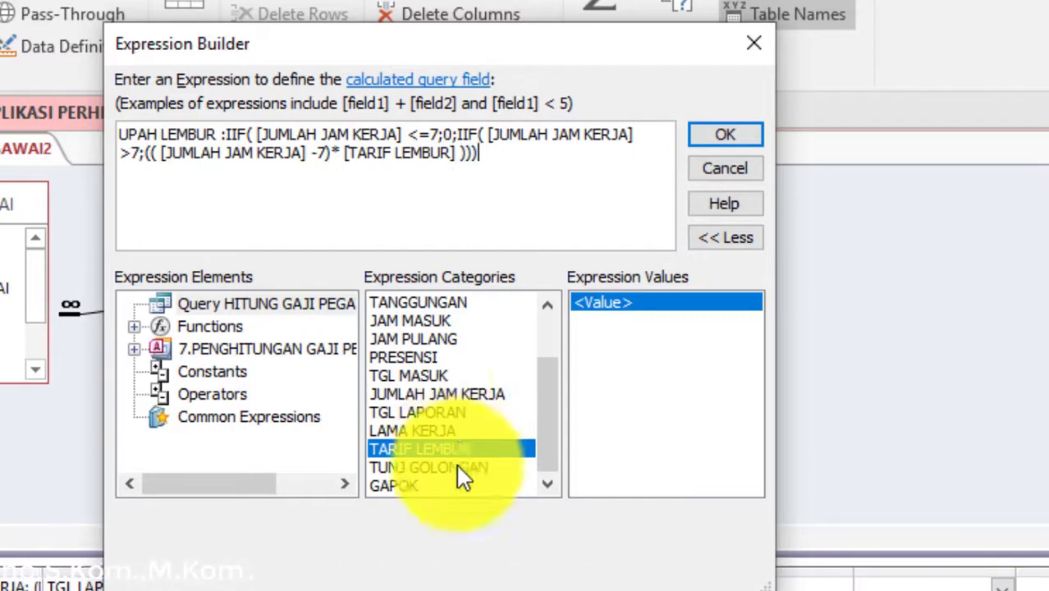
pyautogui.click(749, 136)
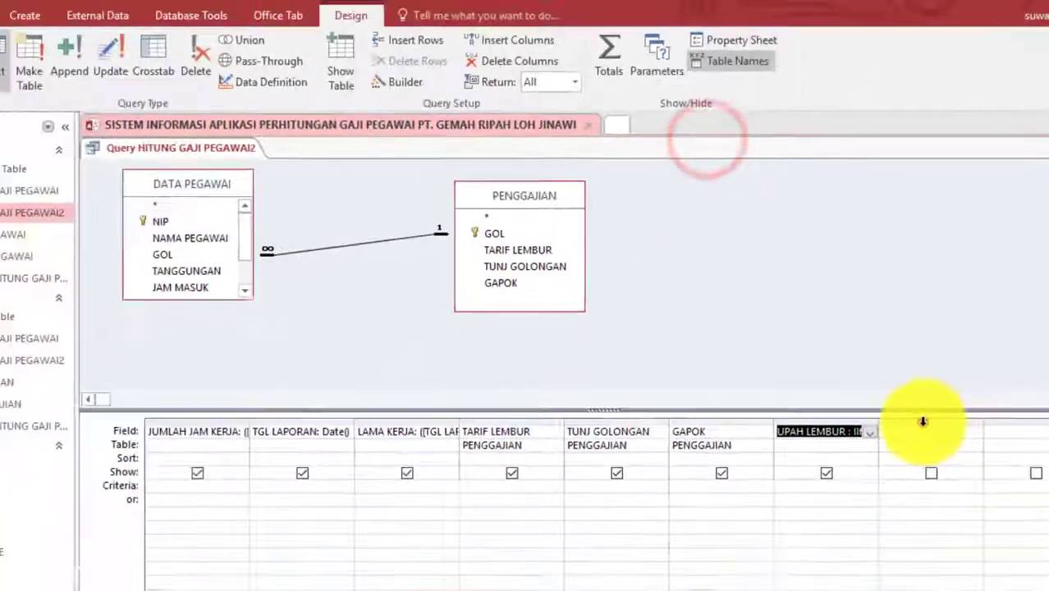
pyautogui.click(878, 380)
pyautogui.click(874, 383)
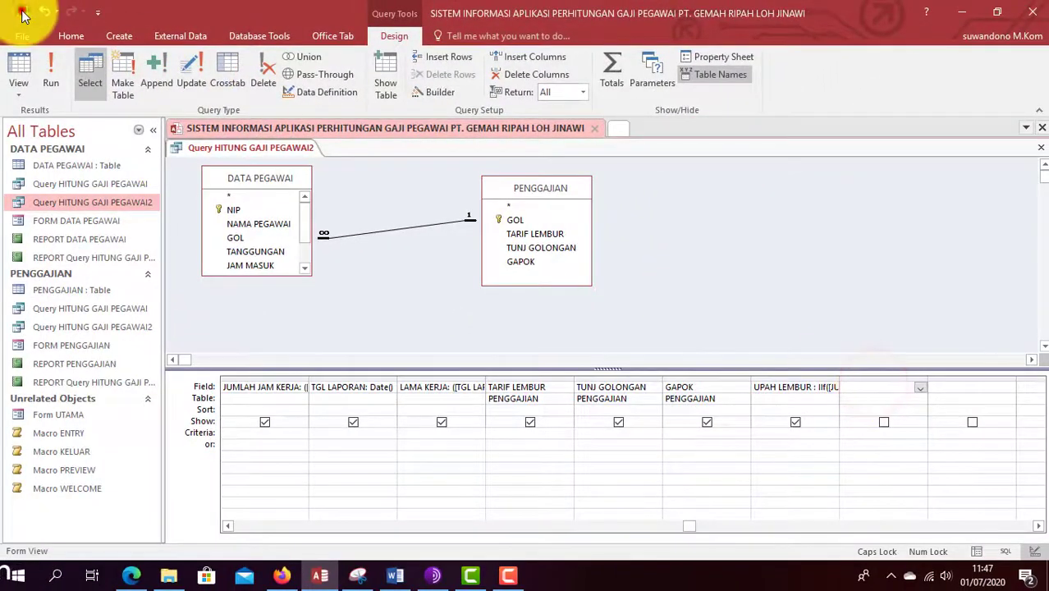
# Preview the UPAH LEMBUR column in the query results, check it against JUMLAH JAM KERJA and return to Design View.
pyautogui.click(24, 78)
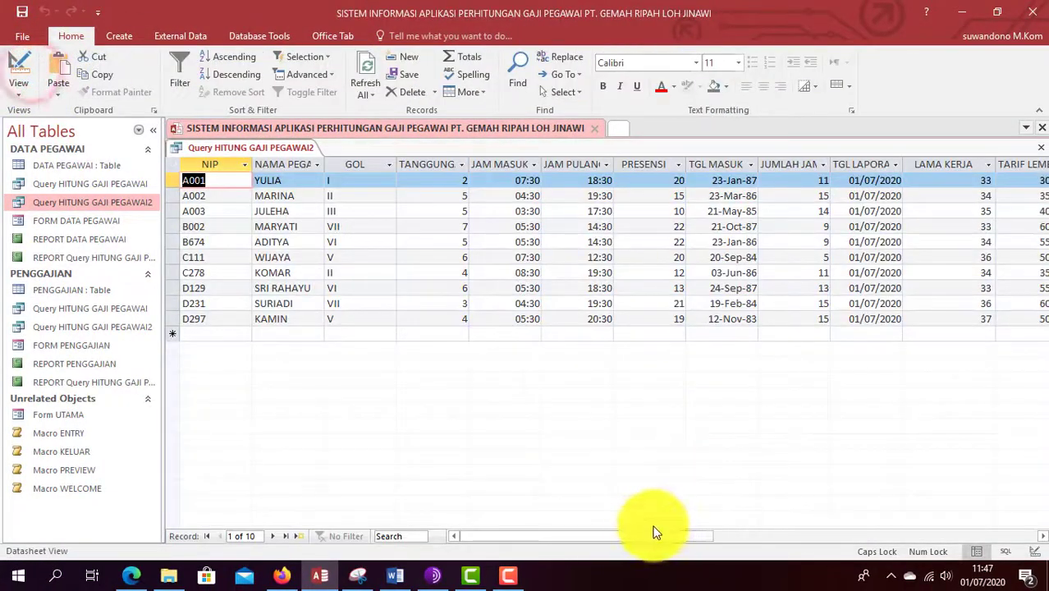
pyautogui.moveTo(638, 537); pyautogui.dragTo(805, 536)
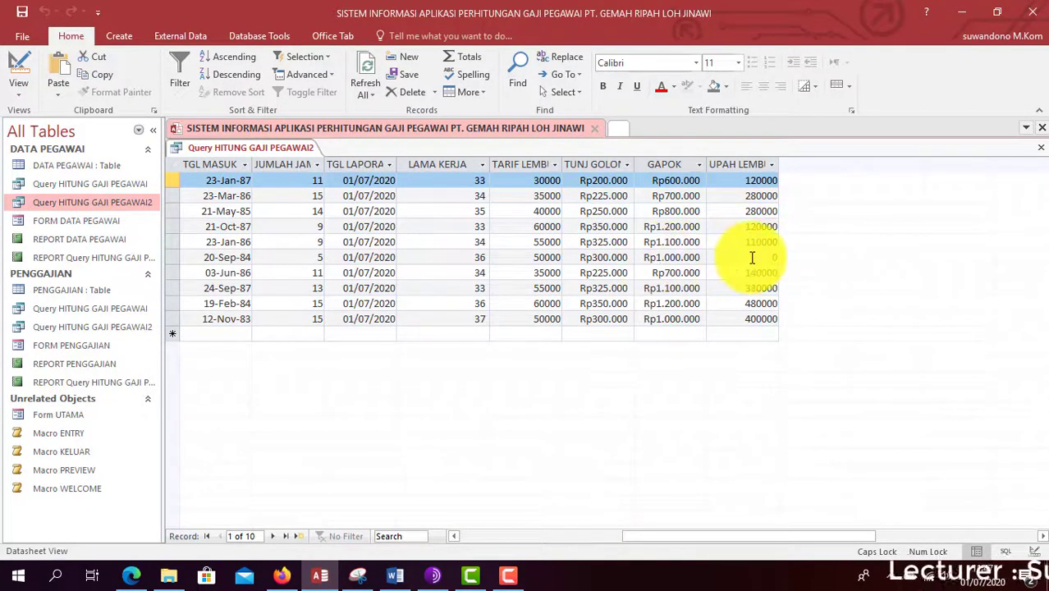
pyautogui.click(320, 257)
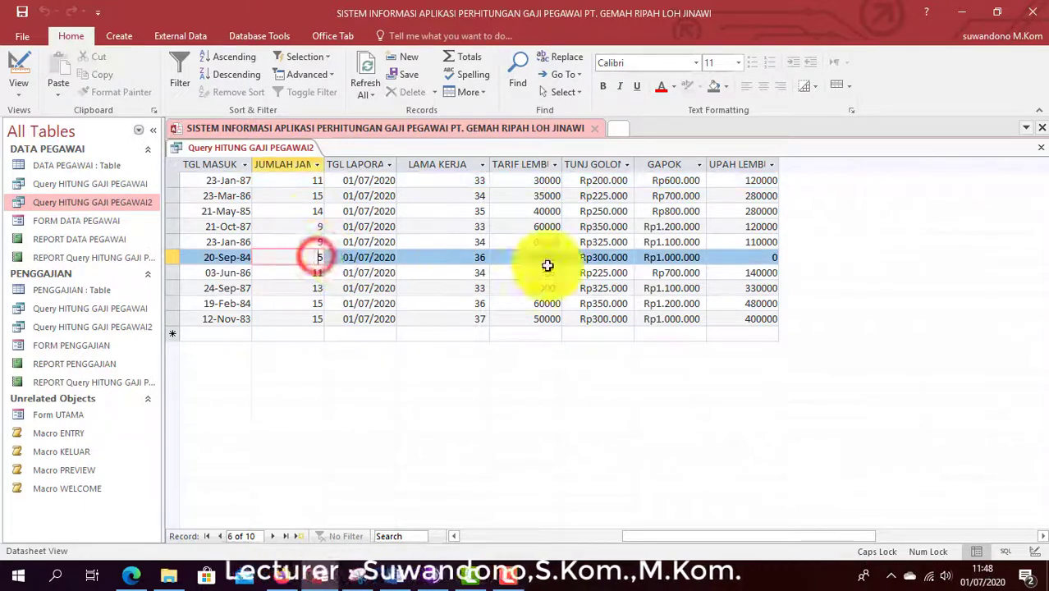
pyautogui.click(18, 68)
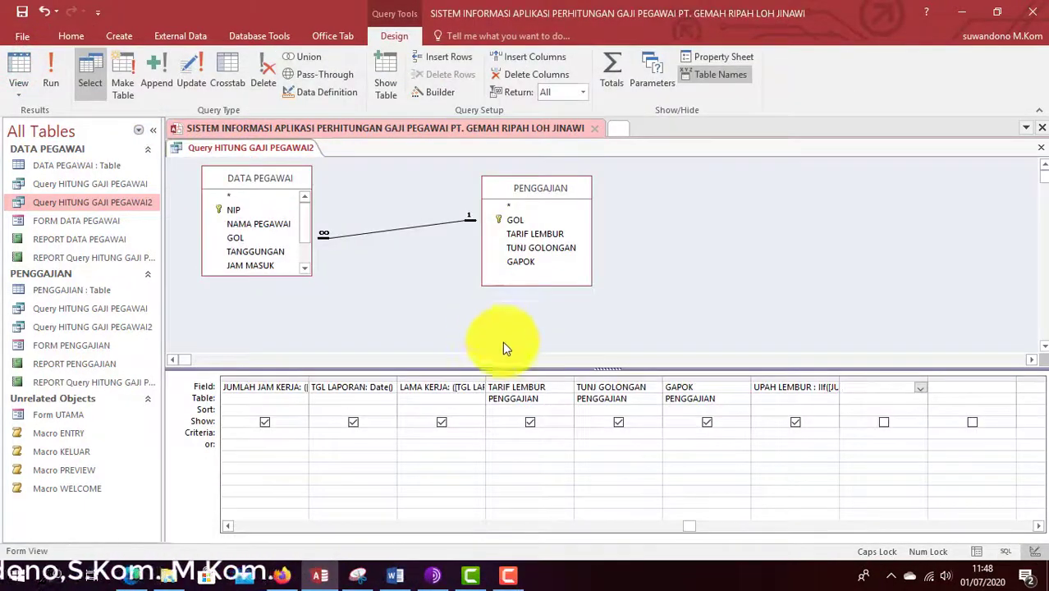
# Look up the TUNJANGAN BERAS conditions in the exercise PDF in the browser and copy the field name TUNJANGAN BERAS.
pyautogui.click(133, 575)
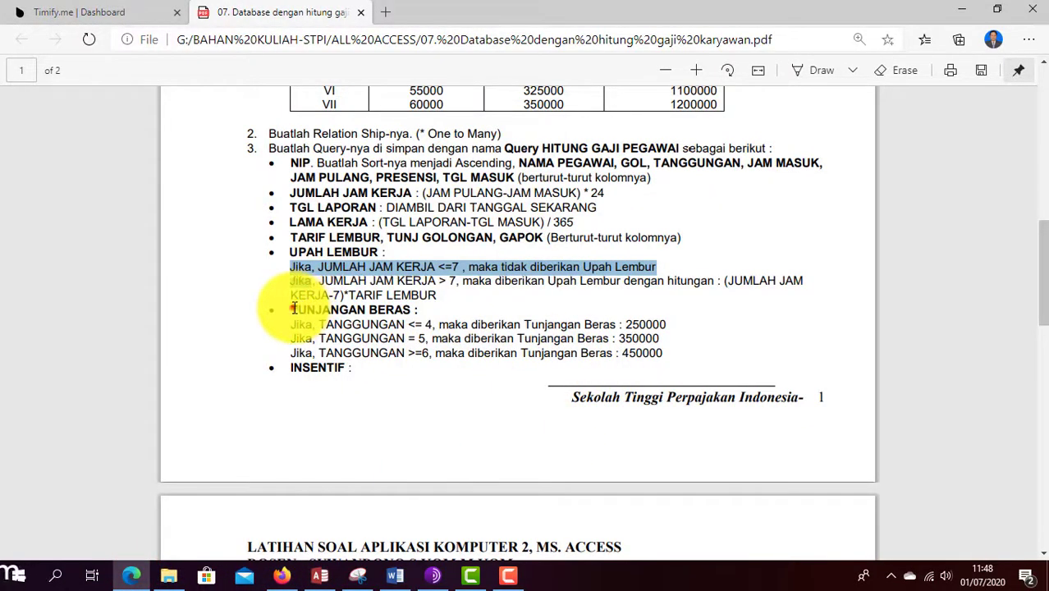
pyautogui.moveTo(294, 309); pyautogui.dragTo(428, 304)
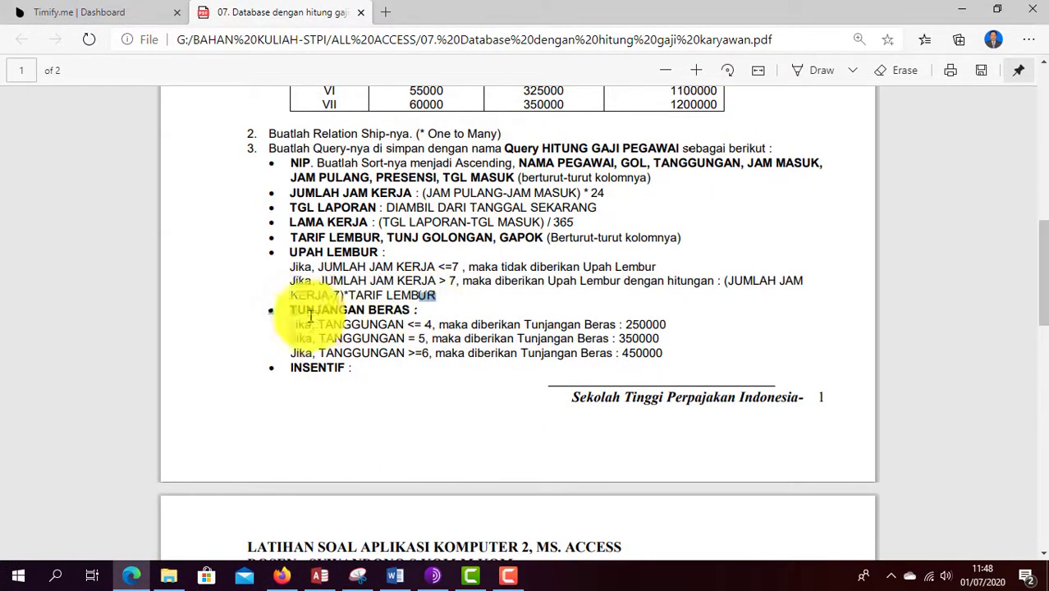
pyautogui.moveTo(292, 329); pyautogui.dragTo(739, 354)
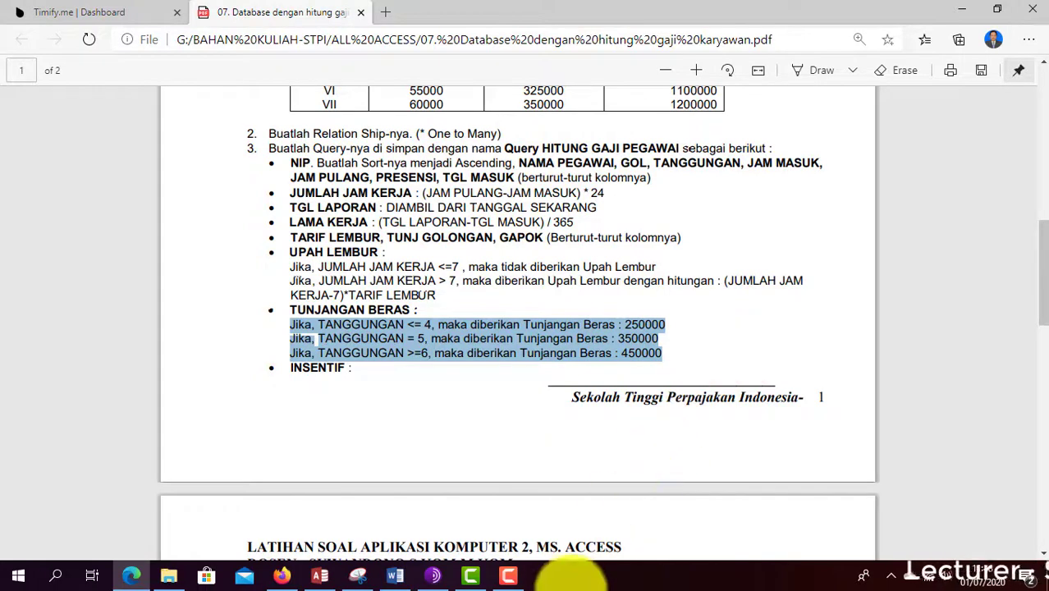
pyautogui.moveTo(292, 307); pyautogui.dragTo(410, 310)
pyautogui.hotkey('ctrl', 'c')
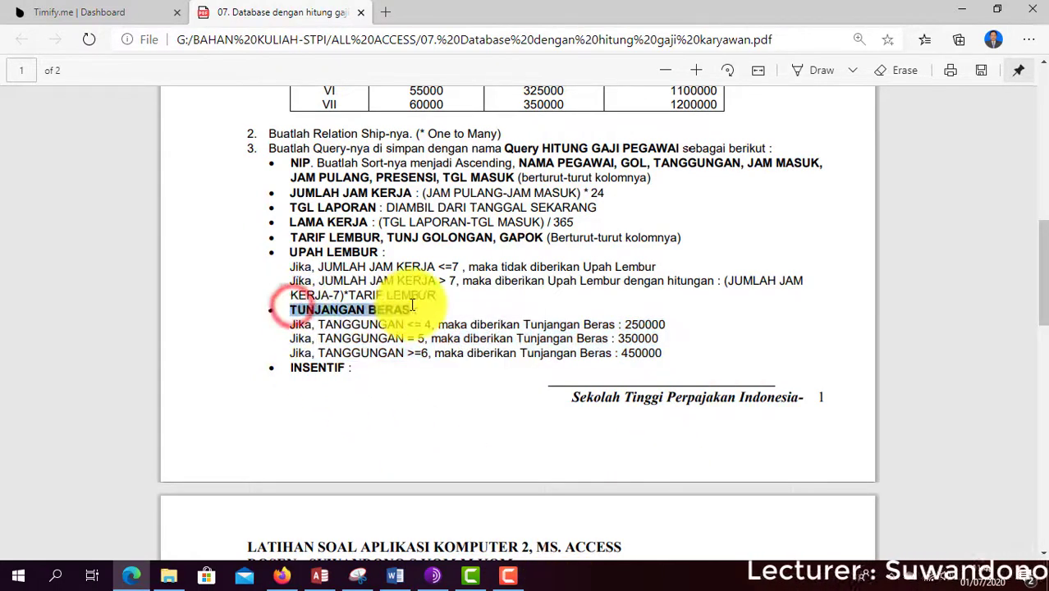
# Back in Access, start the calculated field TUNJANGAN BERAS after UPAH LEMBUR with IIF([TANGGUNGAN]<=4;250000; as its first condition.
pyautogui.click(324, 575)
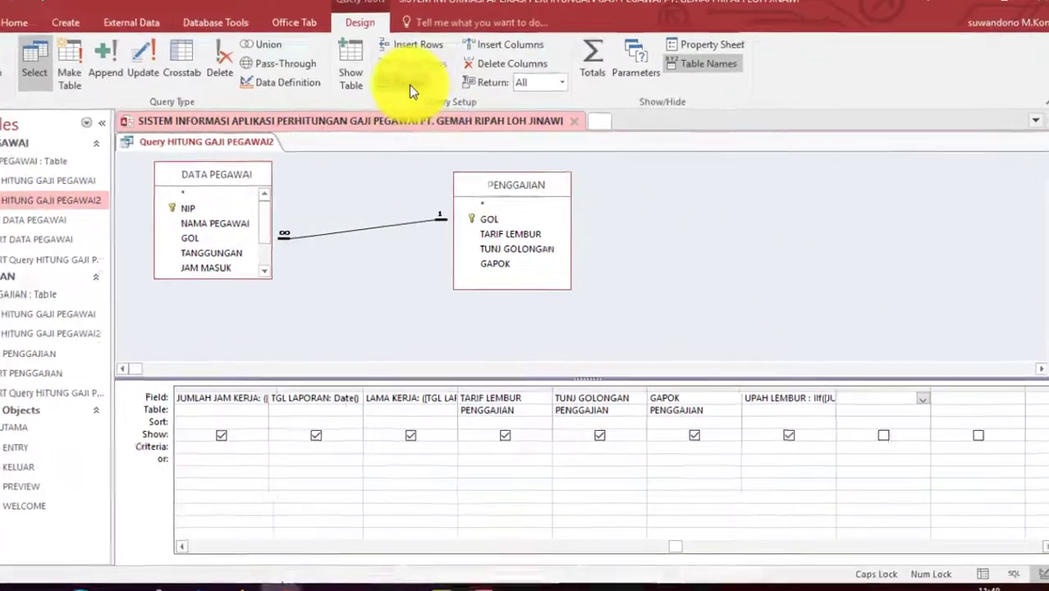
pyautogui.click(435, 92)
pyautogui.hotkey('ctrl', 'v')
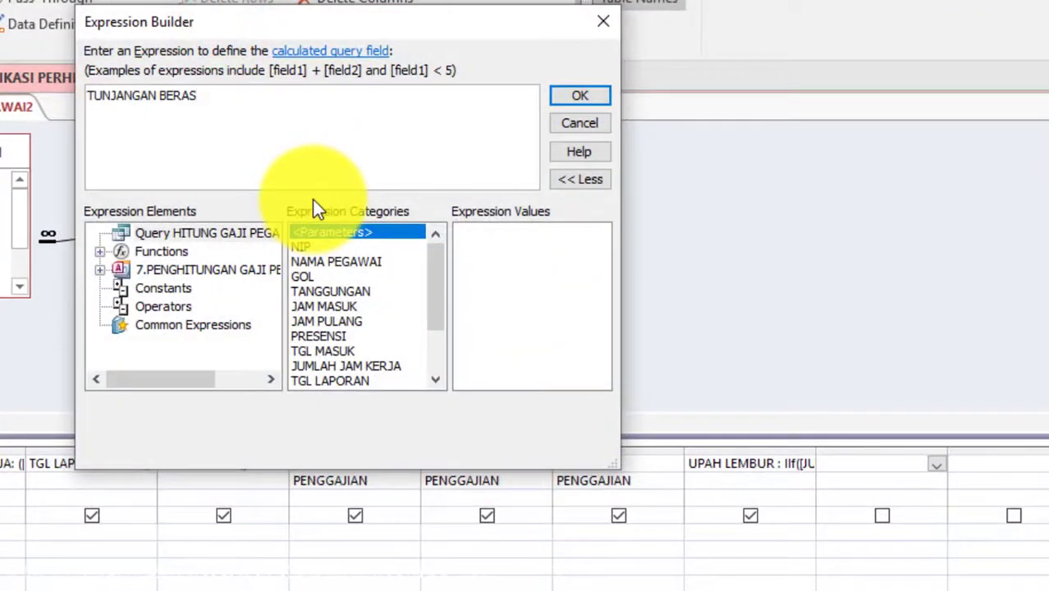
pyautogui.write(': IIF(')
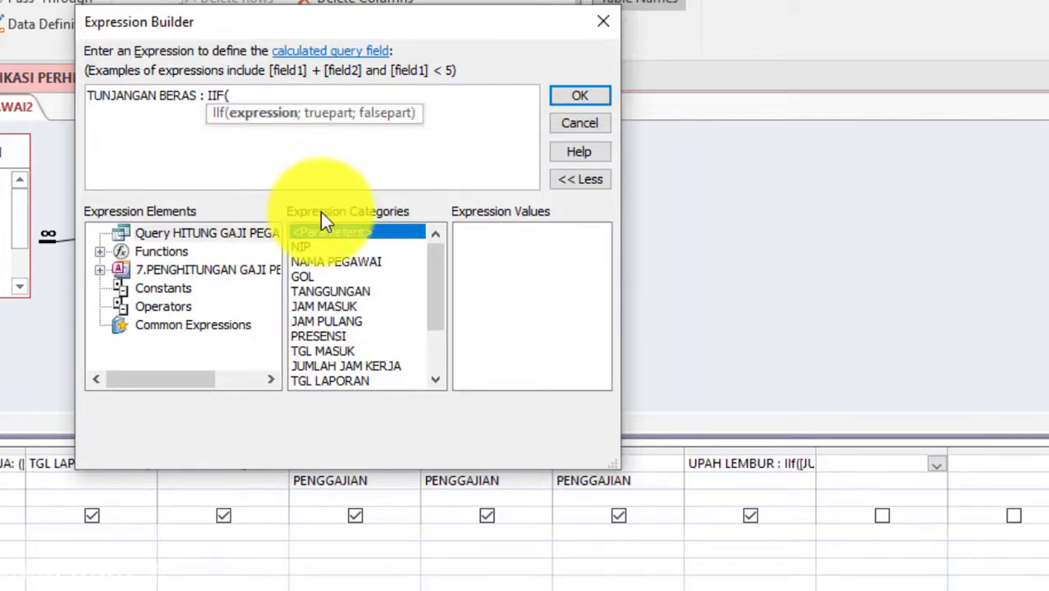
pyautogui.doubleClick(337, 290)
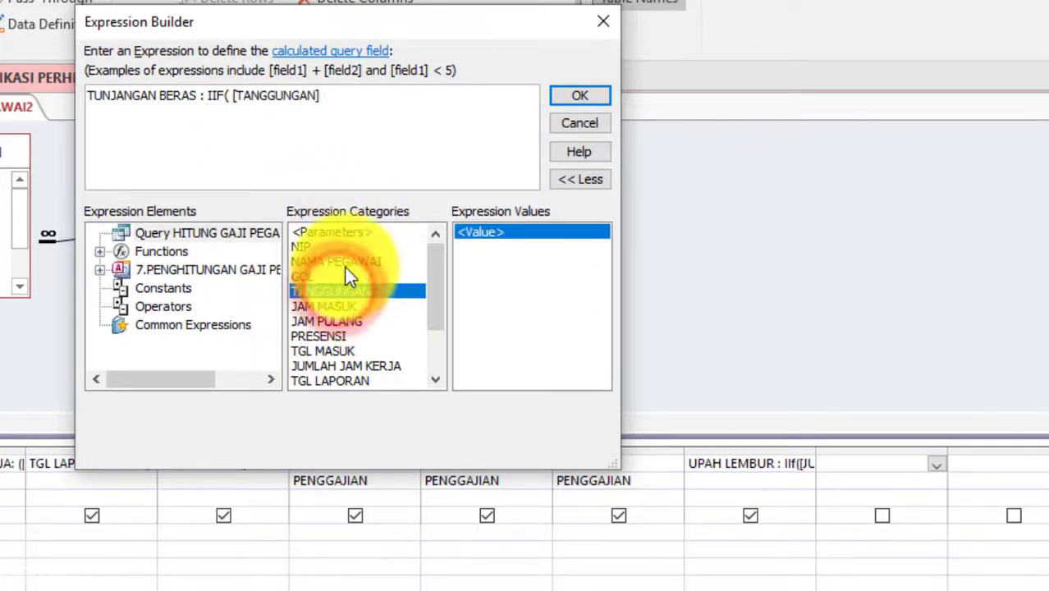
pyautogui.write('<')
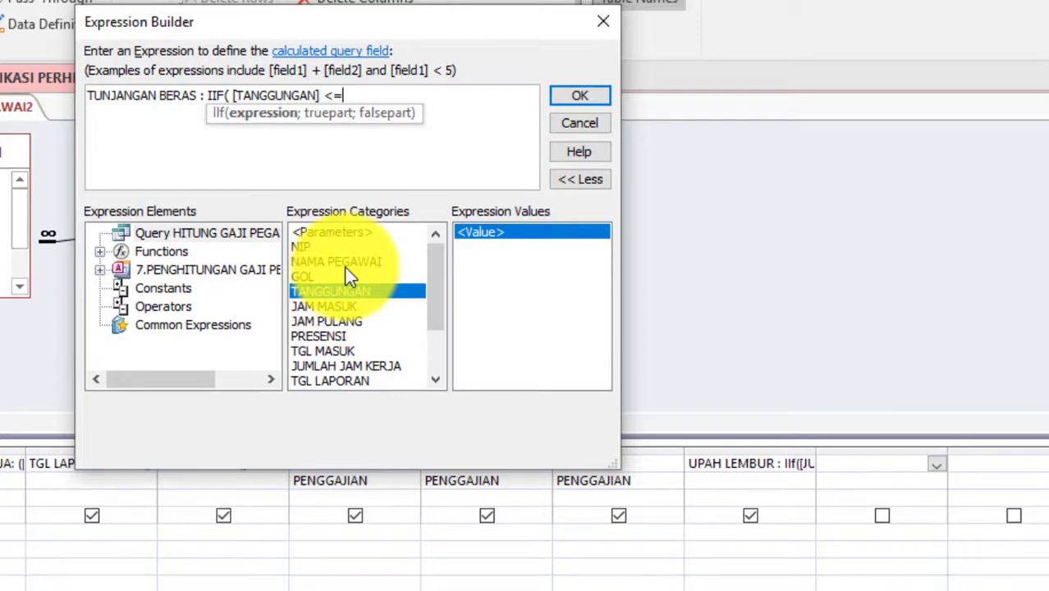
pyautogui.write('=4;2500')
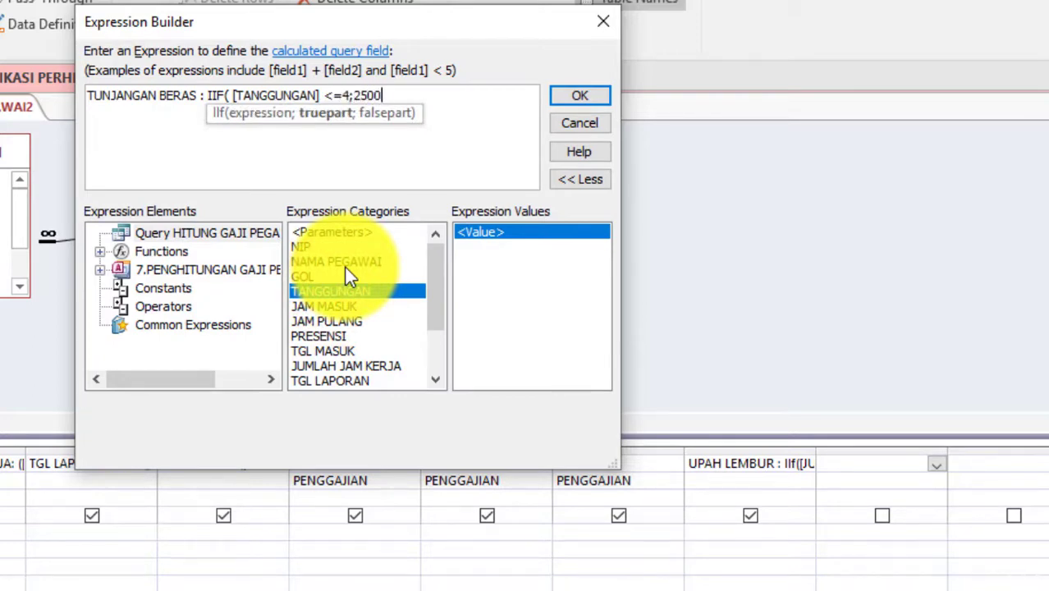
pyautogui.write('00;')
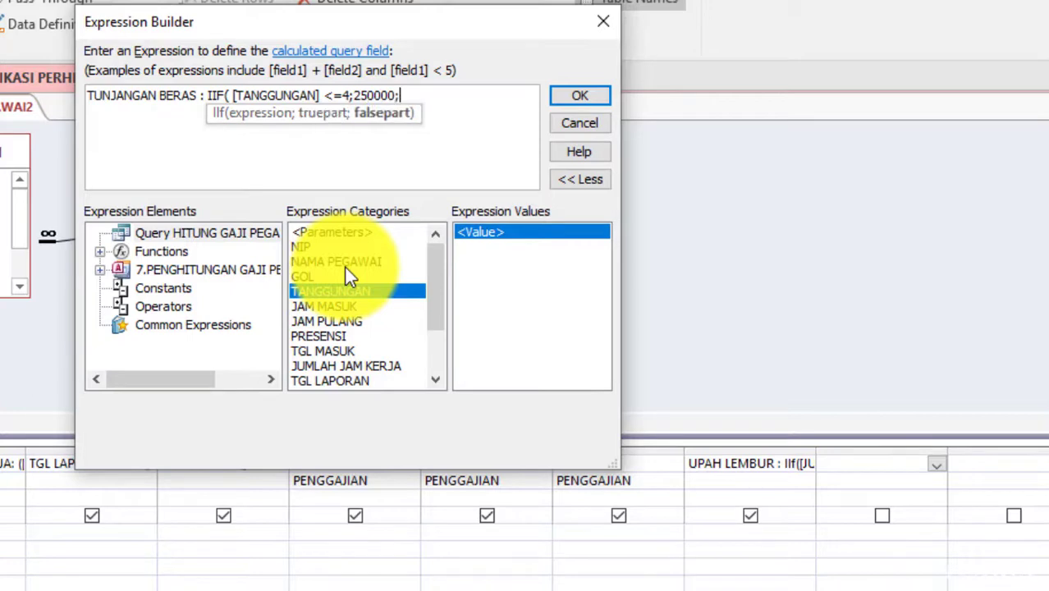
# Complete the TUNJANGAN BERAS expression with the nested condition IIF([TANGGUNGAN]=5;350000;450000)) and accept it into the query.
pyautogui.write('IIF(')
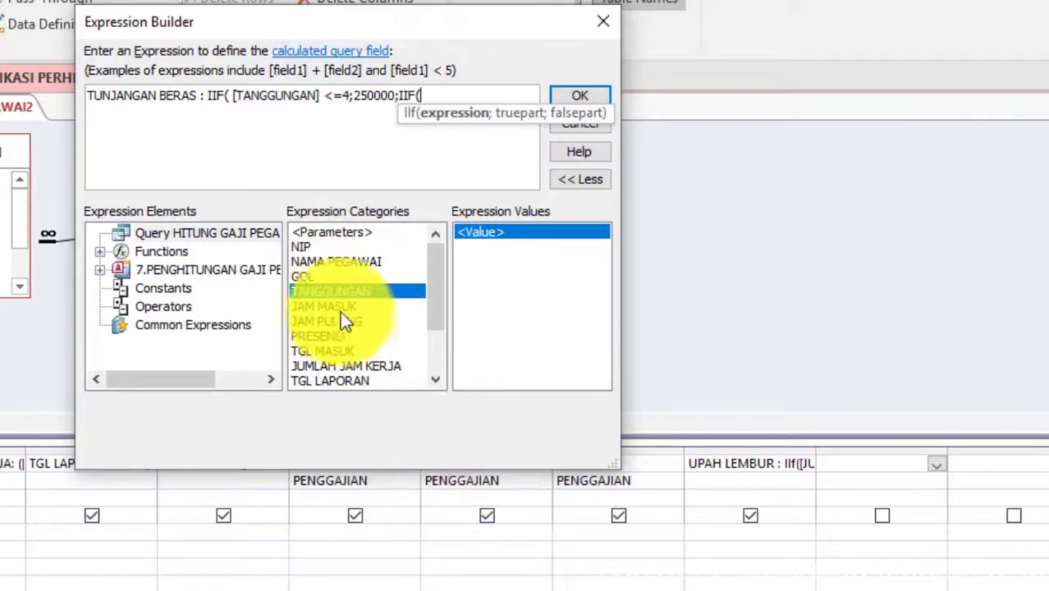
pyautogui.click(341, 294)
pyautogui.doubleClick(340, 292)
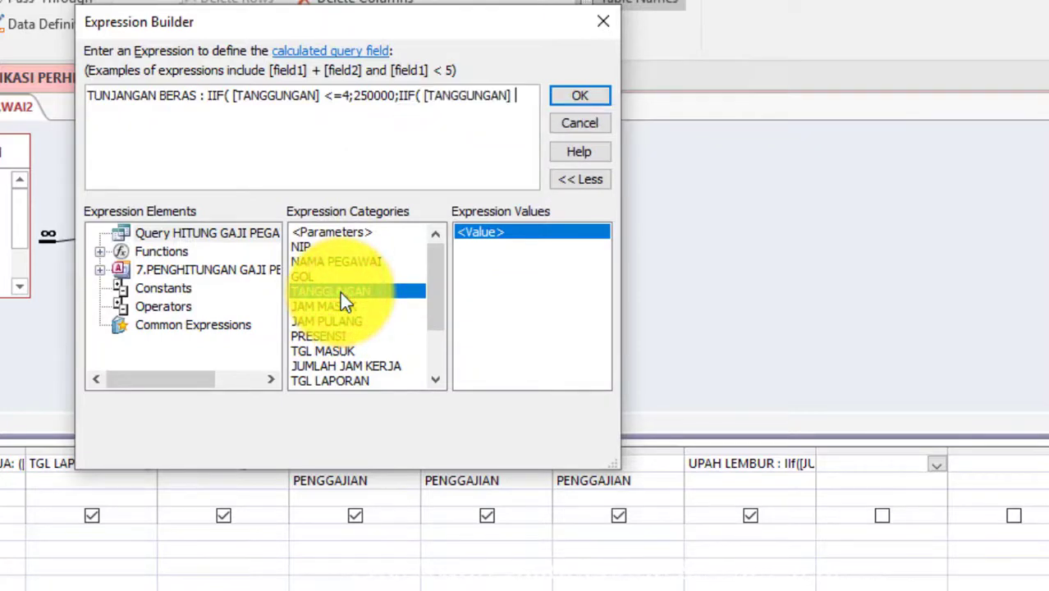
pyautogui.write('= ')
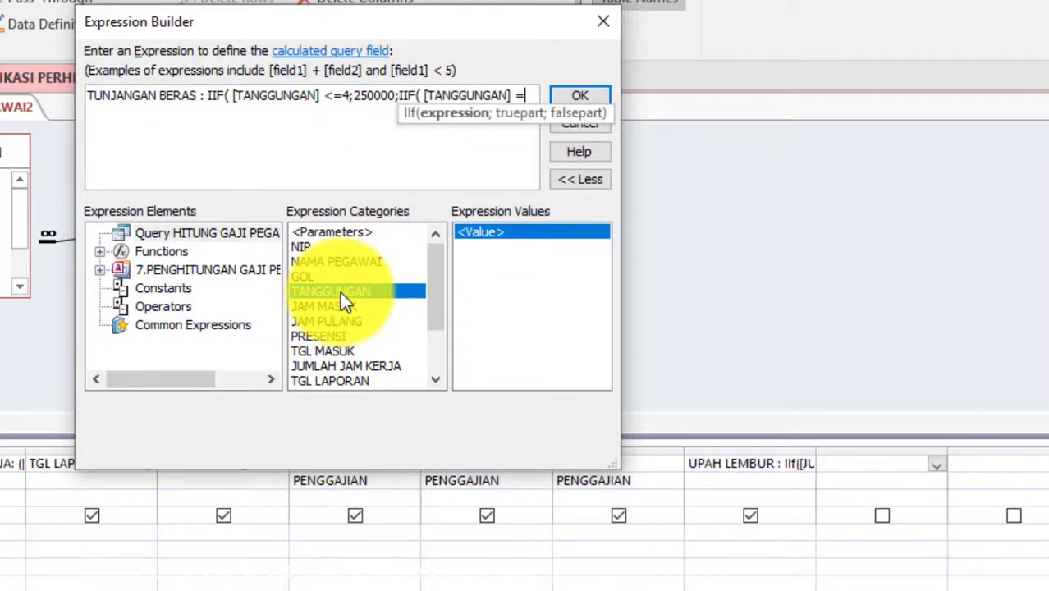
pyautogui.write('5;350000;450000')
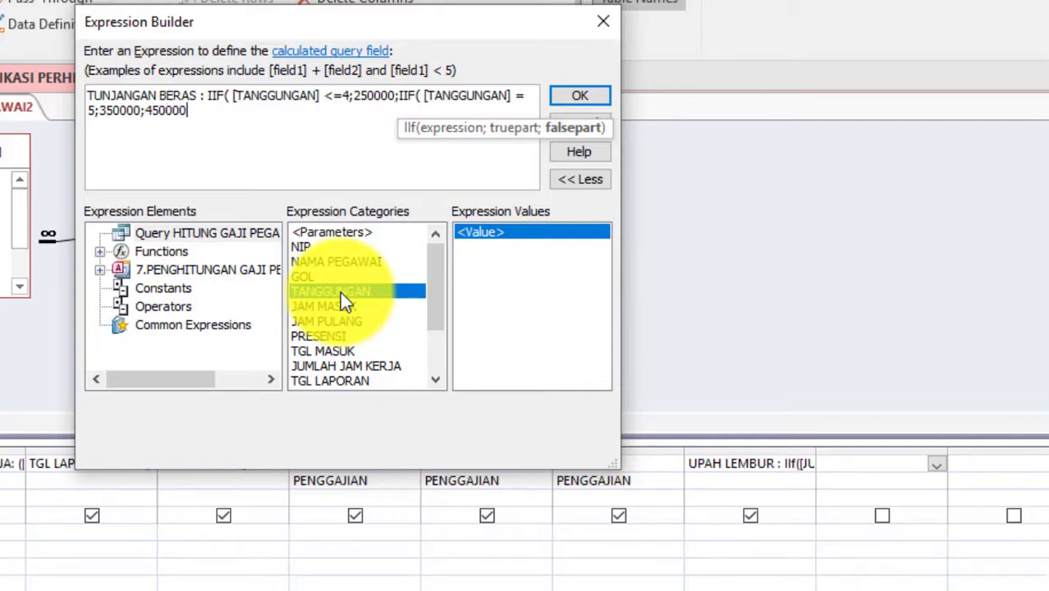
pyautogui.write('))')
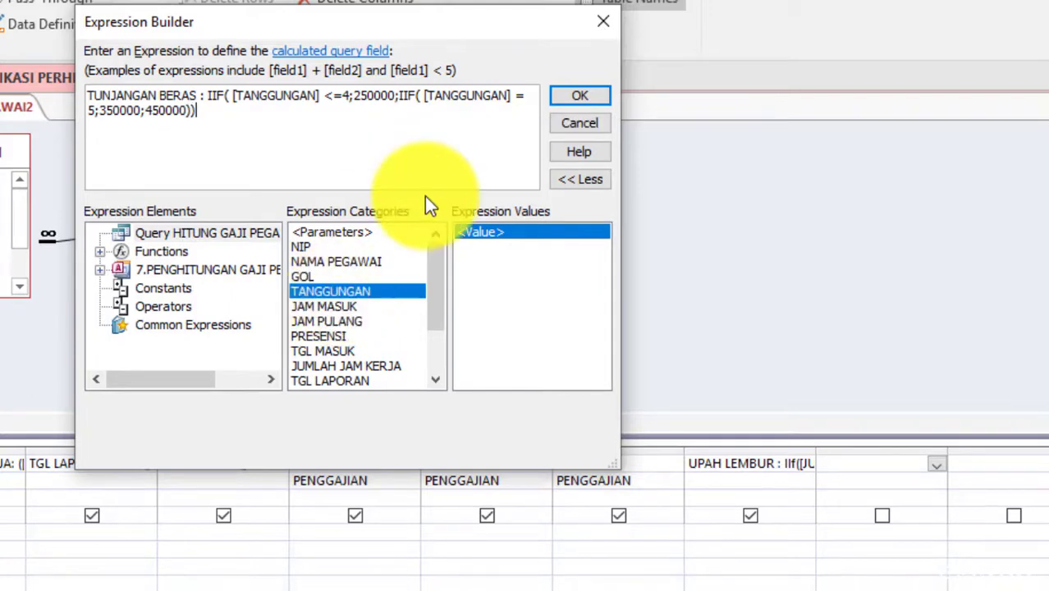
pyautogui.click(565, 98)
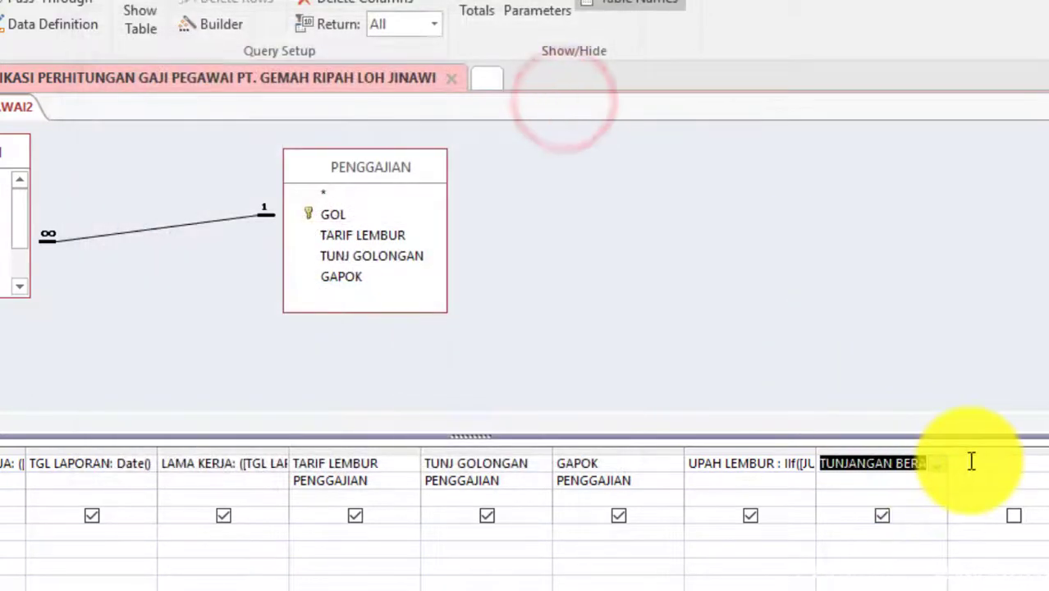
# Preview the TUNJANGAN BERAS column in the query results, return to Design View and select the blank column after it.
pyautogui.click(971, 462)
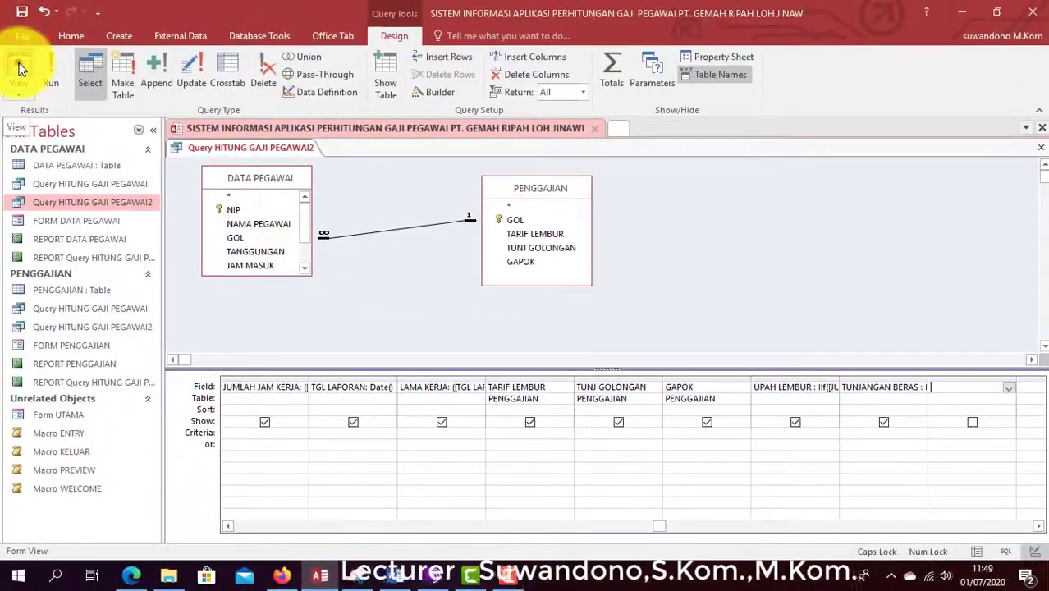
pyautogui.click(20, 69)
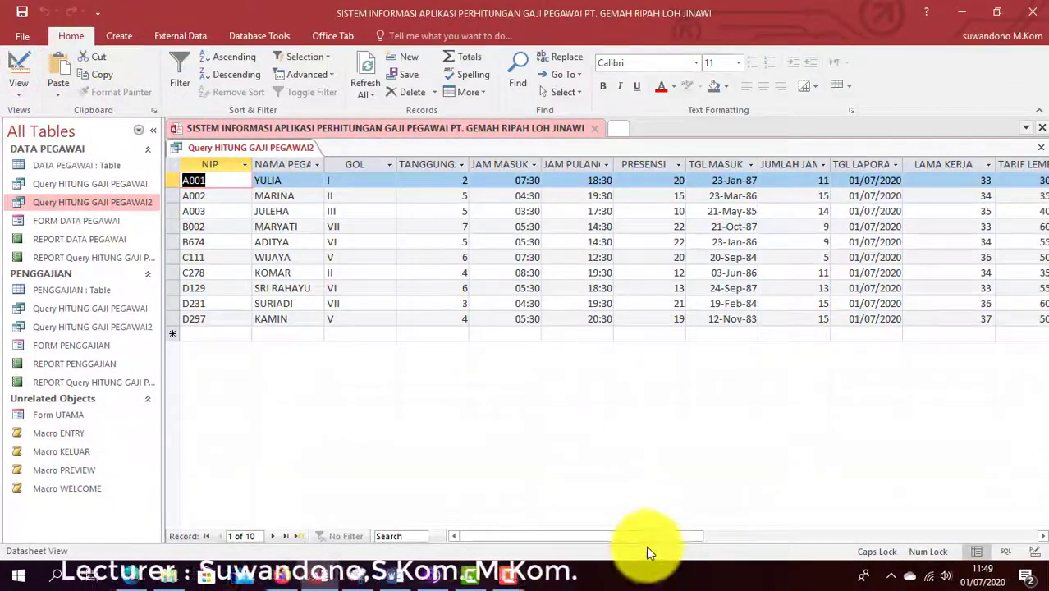
pyautogui.moveTo(648, 536); pyautogui.dragTo(827, 533)
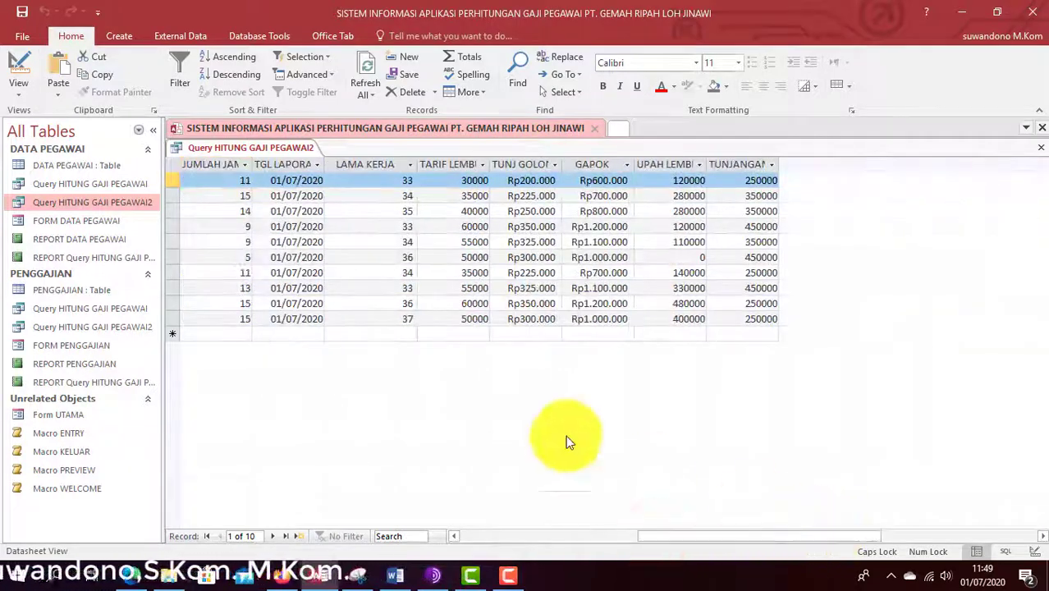
pyautogui.click(18, 68)
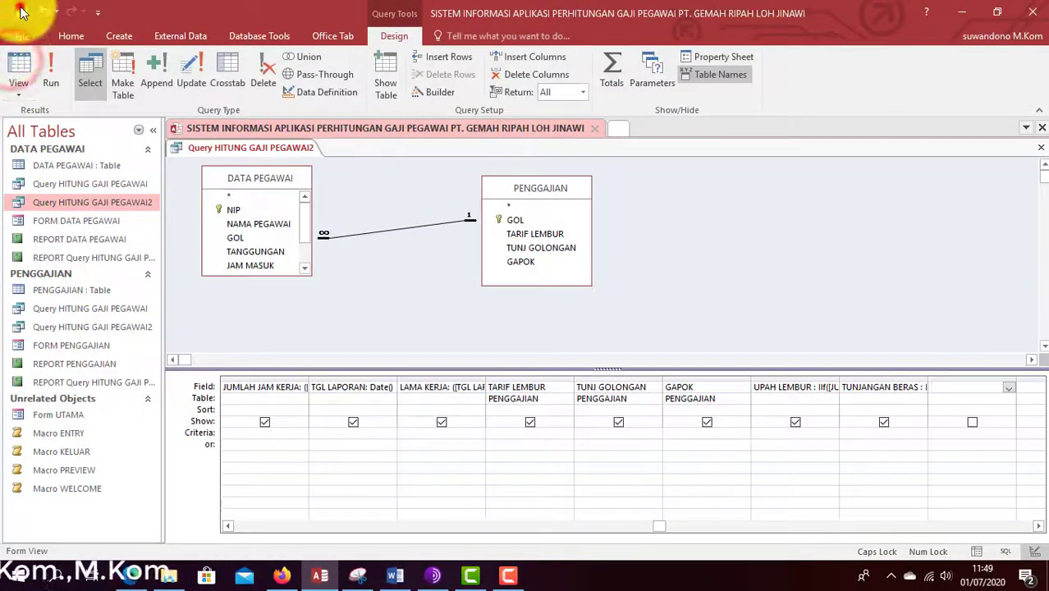
pyautogui.click(940, 388)
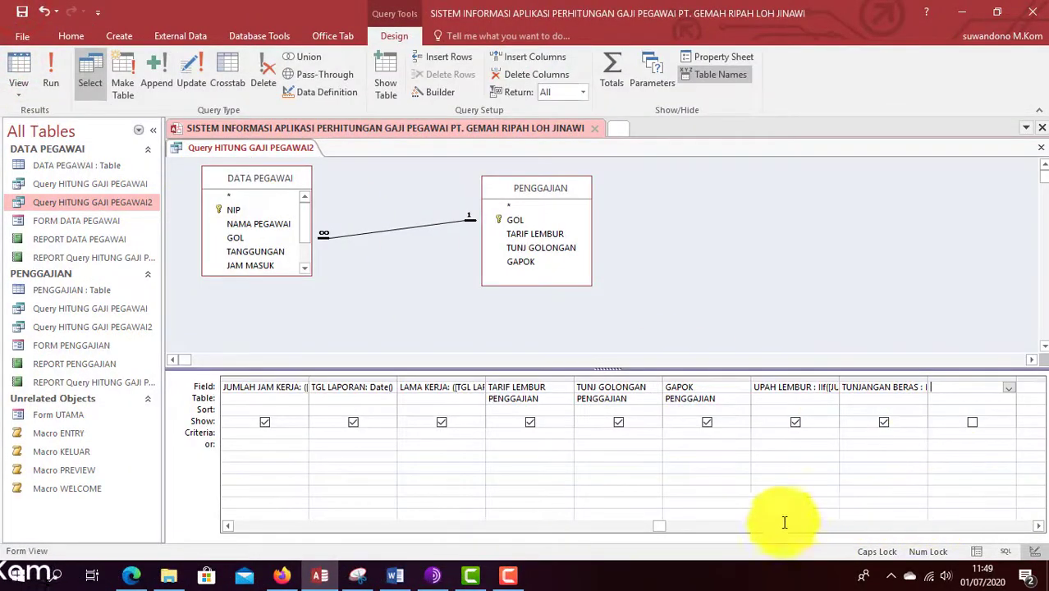
# Switch to the exercise PDF in the browser and look up the INSENTIF conditions based on UPAH LEMBUR.
pyautogui.click(131, 575)
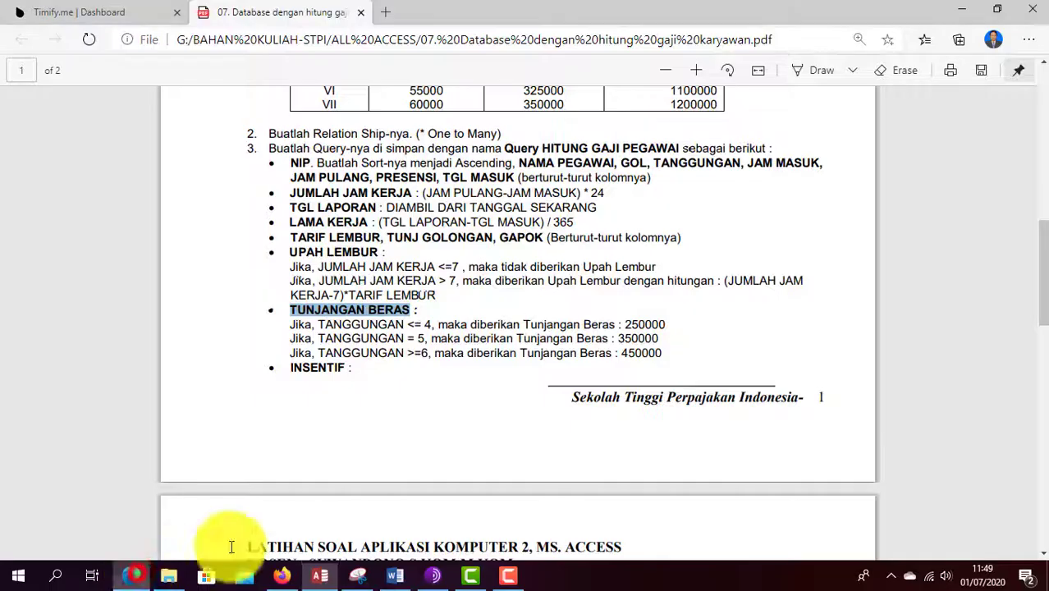
pyautogui.scroll(-3, 348, 401)
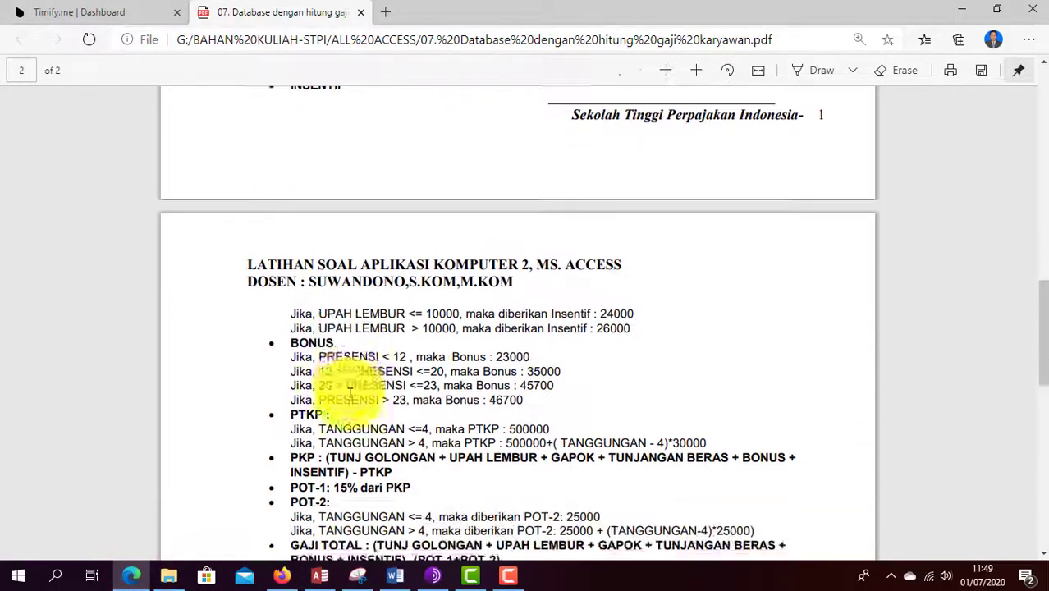
pyautogui.scroll(-2, 350, 395)
pyautogui.scroll(2, 287, 399)
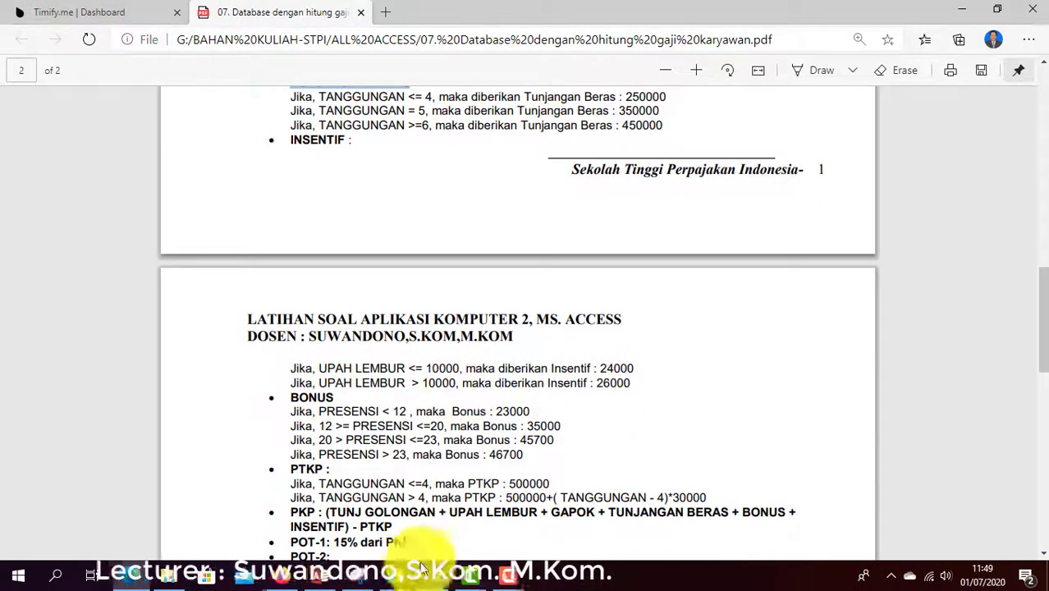
# Back in Access, add the calculated field INSENTIF:IIF([UPAH LEMBUR]<=10000;24000;26000) in the blank column after TUNJANGAN BERAS.
pyautogui.click(321, 575)
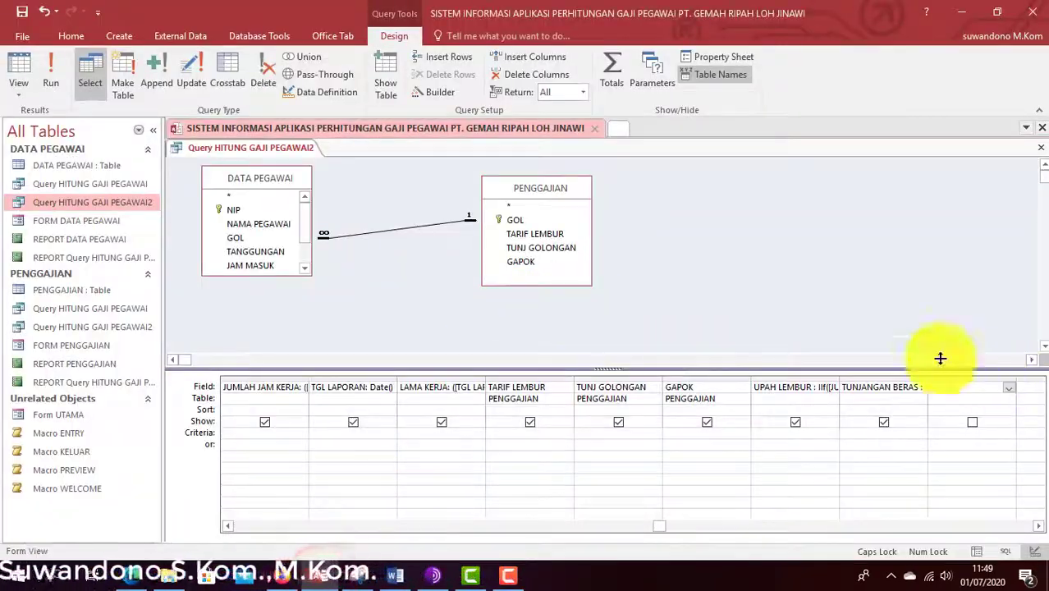
pyautogui.click(445, 90)
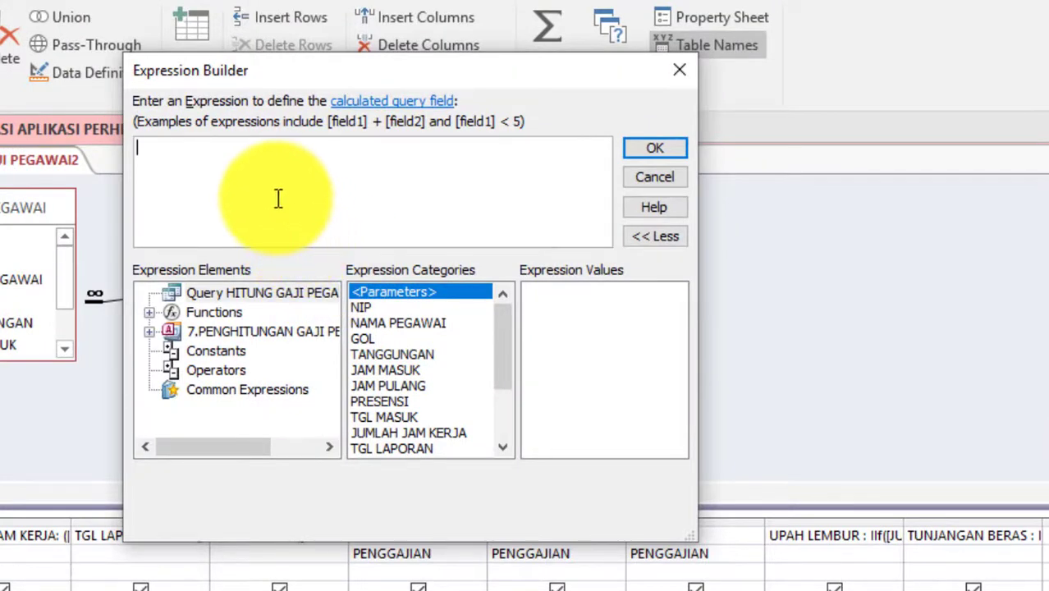
pyautogui.write('INSENTIF:IIF(')
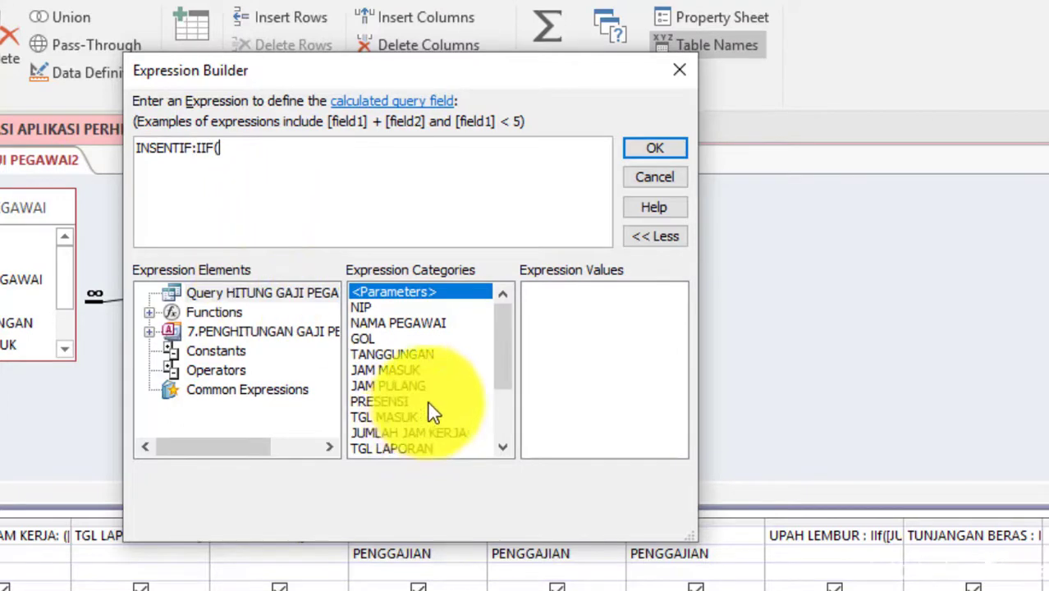
pyautogui.moveTo(510, 344); pyautogui.dragTo(510, 388)
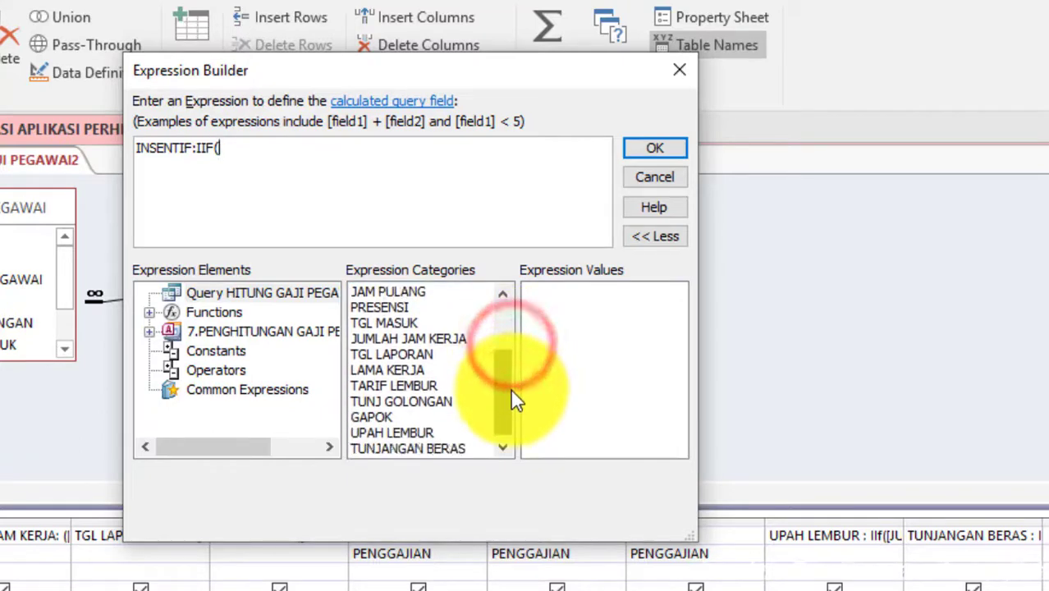
pyautogui.doubleClick(415, 432)
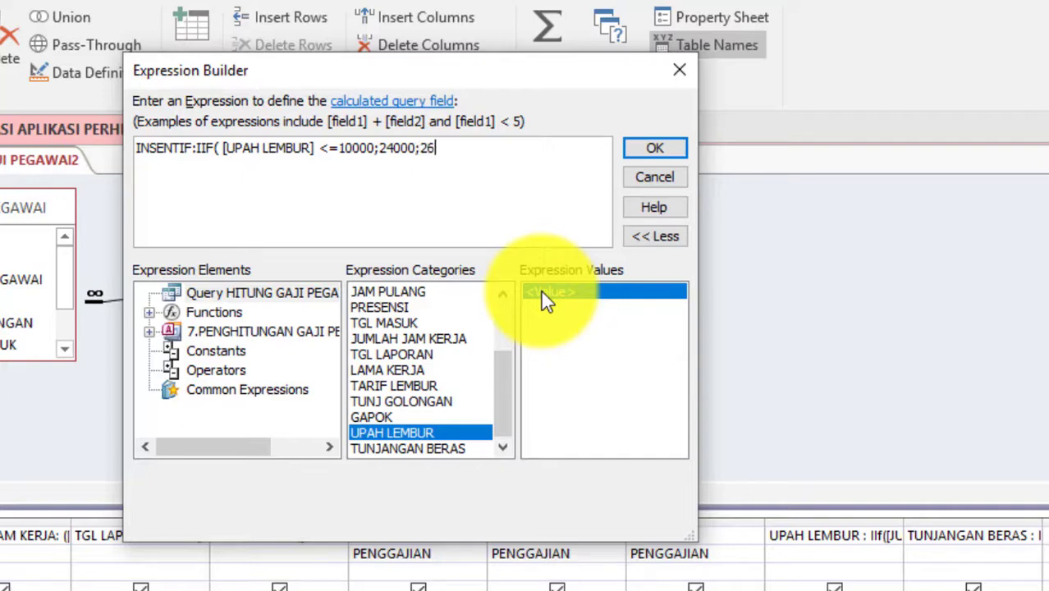
pyautogui.write('000)')
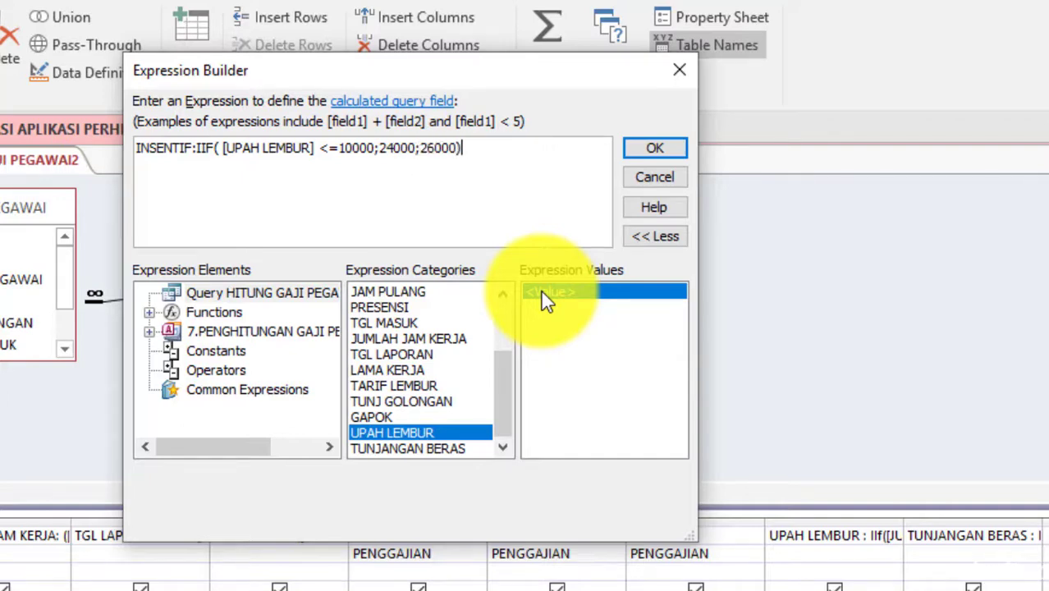
pyautogui.click(649, 152)
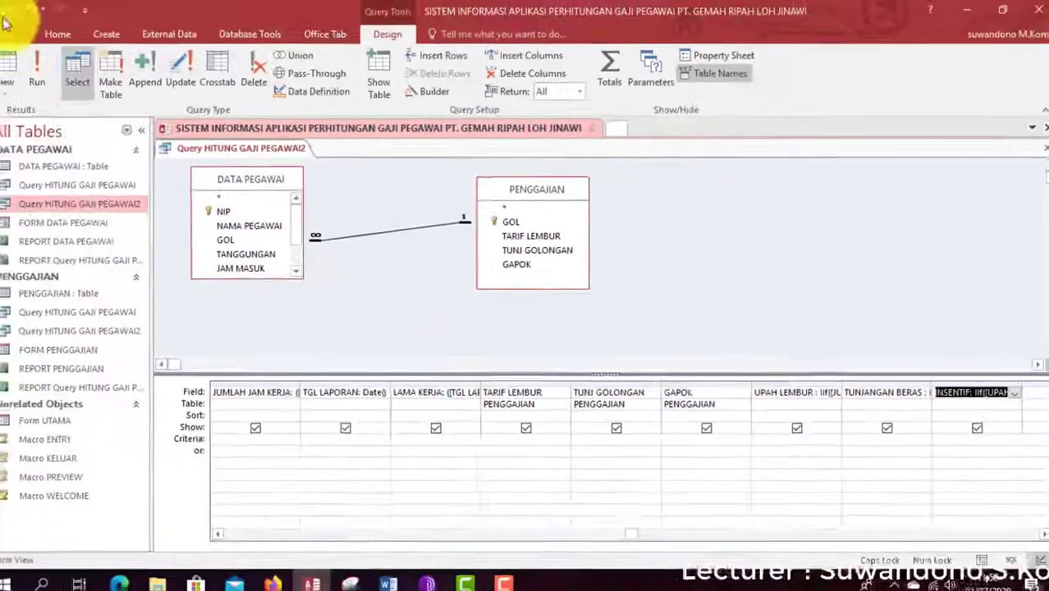
# Preview the INSENTIF column in the query results, return to Design View and select the blank column after it.
pyautogui.click(37, 70)
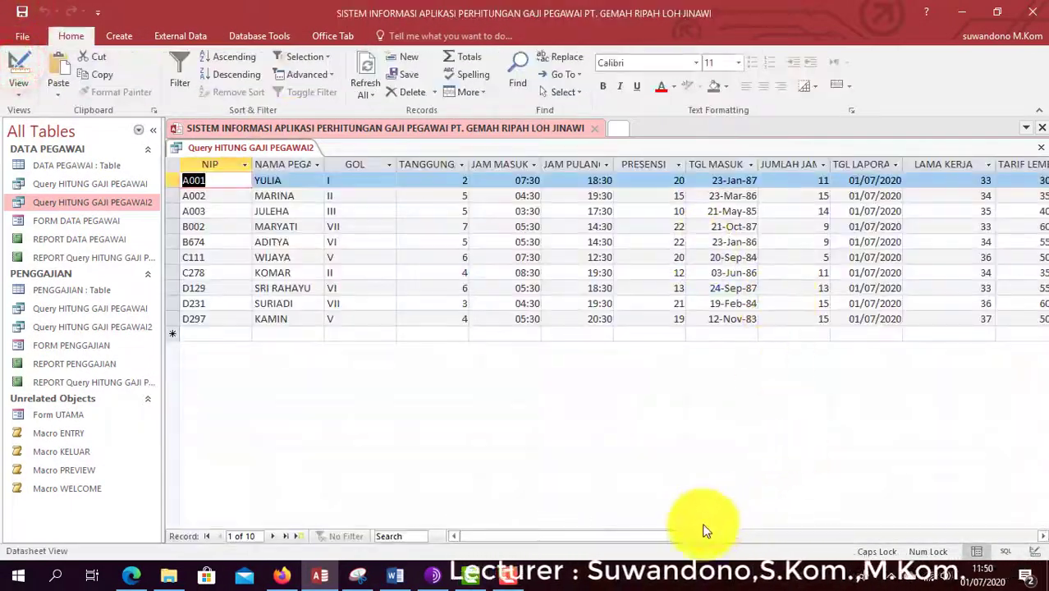
pyautogui.moveTo(704, 530); pyautogui.dragTo(889, 531)
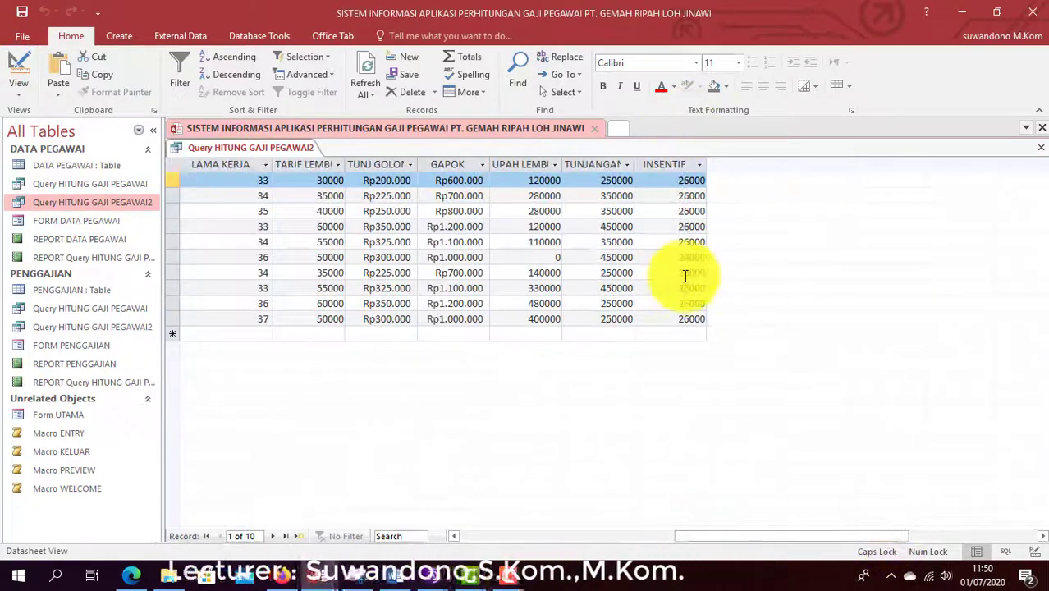
pyautogui.click(18, 70)
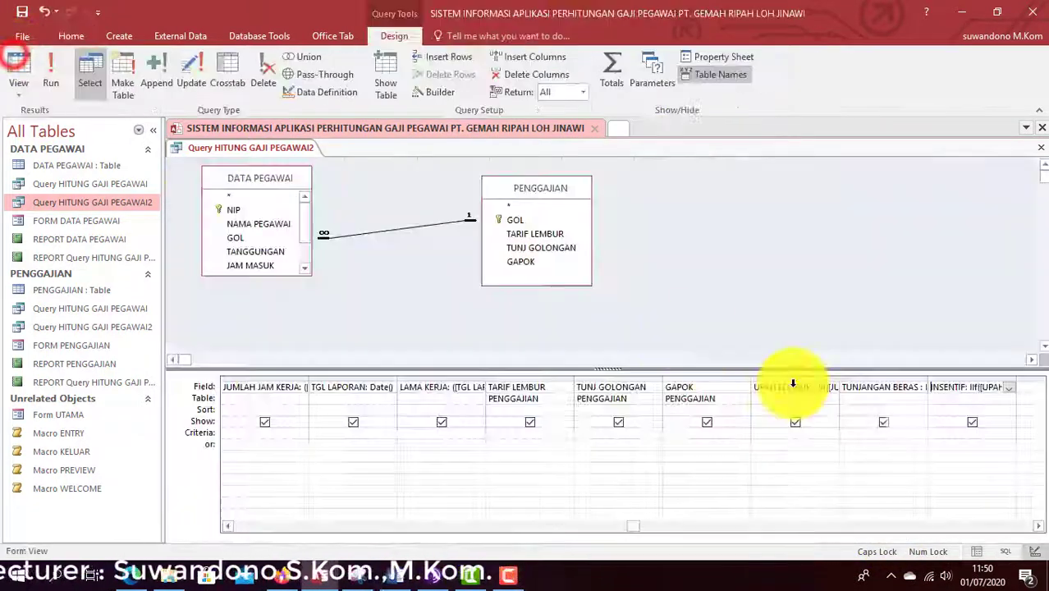
pyautogui.click(1029, 389)
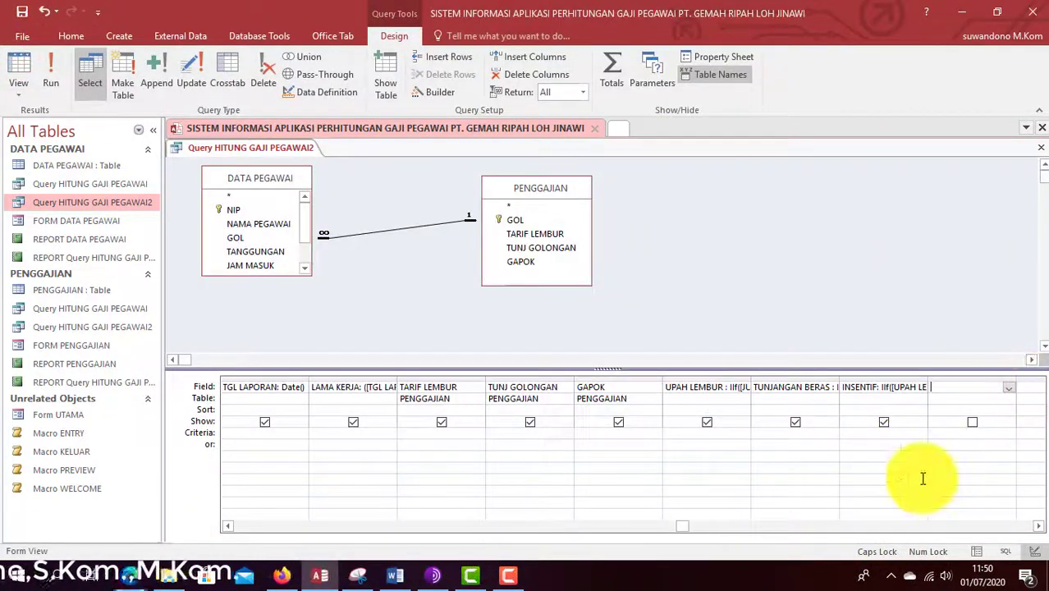
# Switch to the exercise PDF in the browser and examine the BONUS conditions based on PRESENSI, especially the range condition for 35000.
pyautogui.click(138, 578)
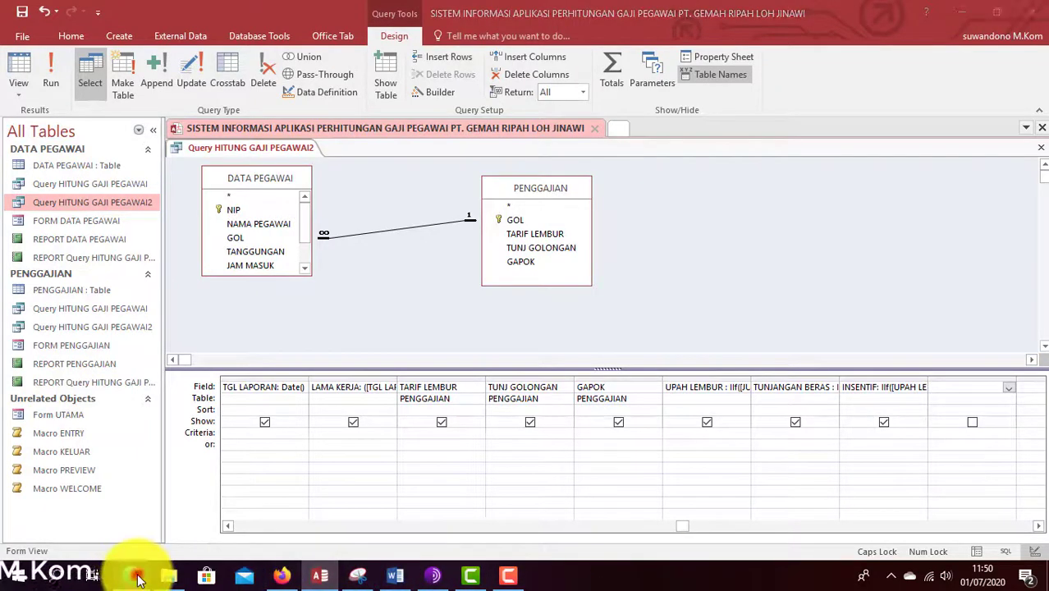
pyautogui.scroll(-3, 474, 398)
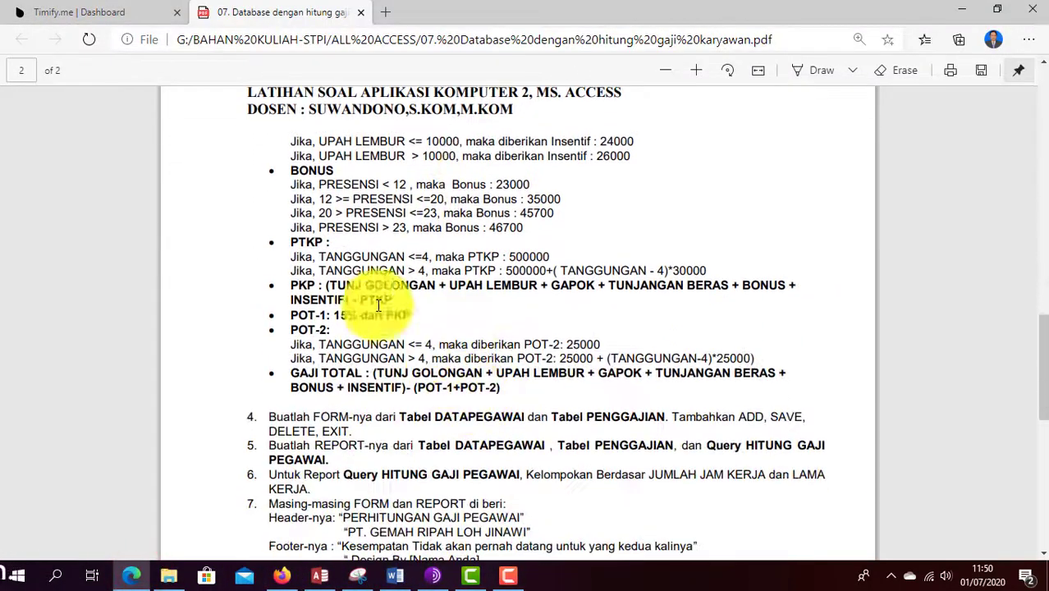
pyautogui.moveTo(288, 169); pyautogui.dragTo(523, 235)
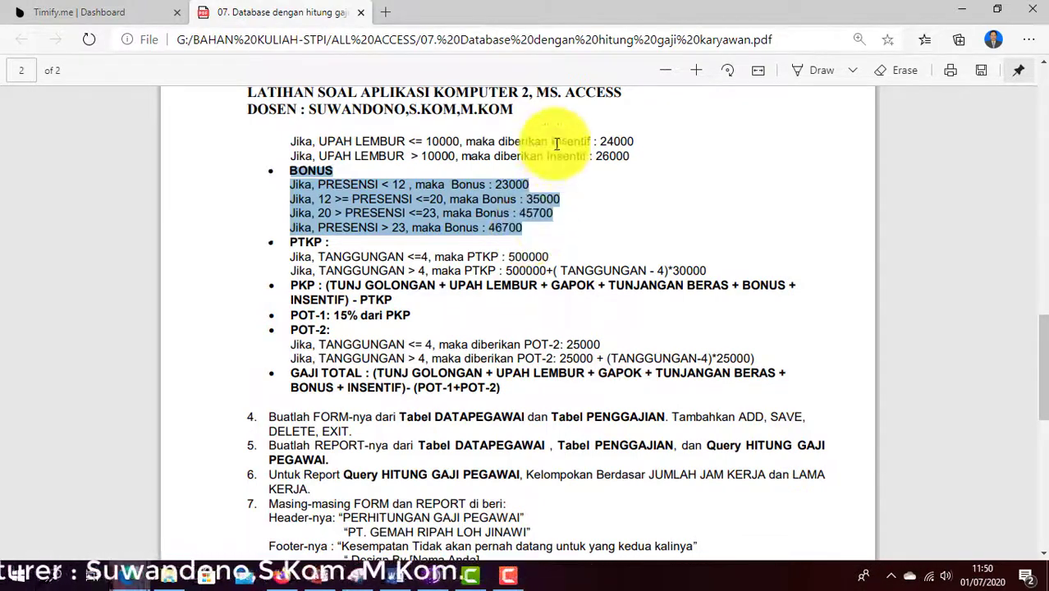
pyautogui.click(475, 232)
pyautogui.doubleClick(358, 198)
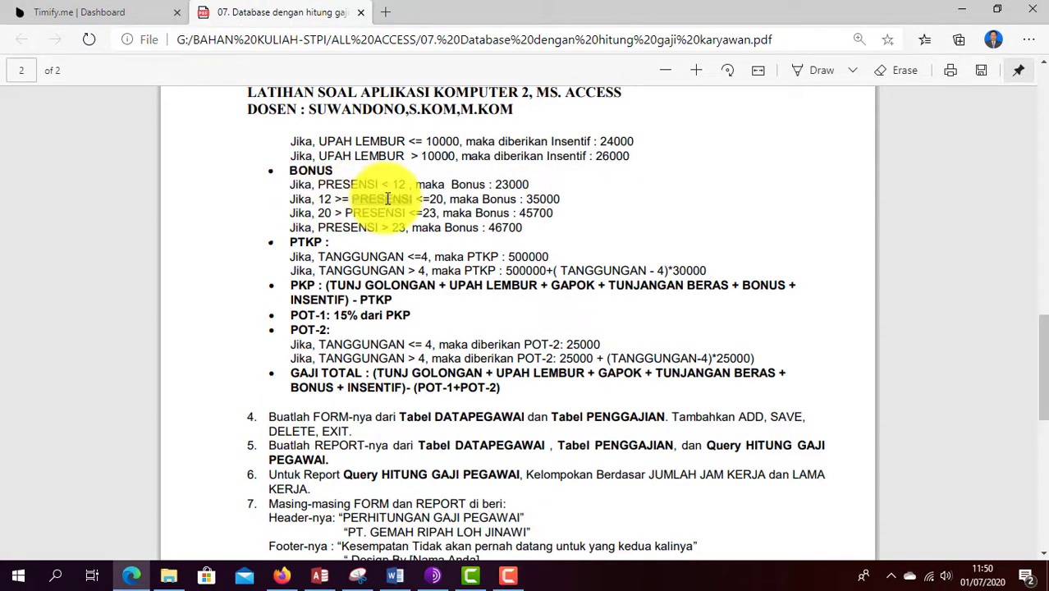
pyautogui.doubleClick(324, 199)
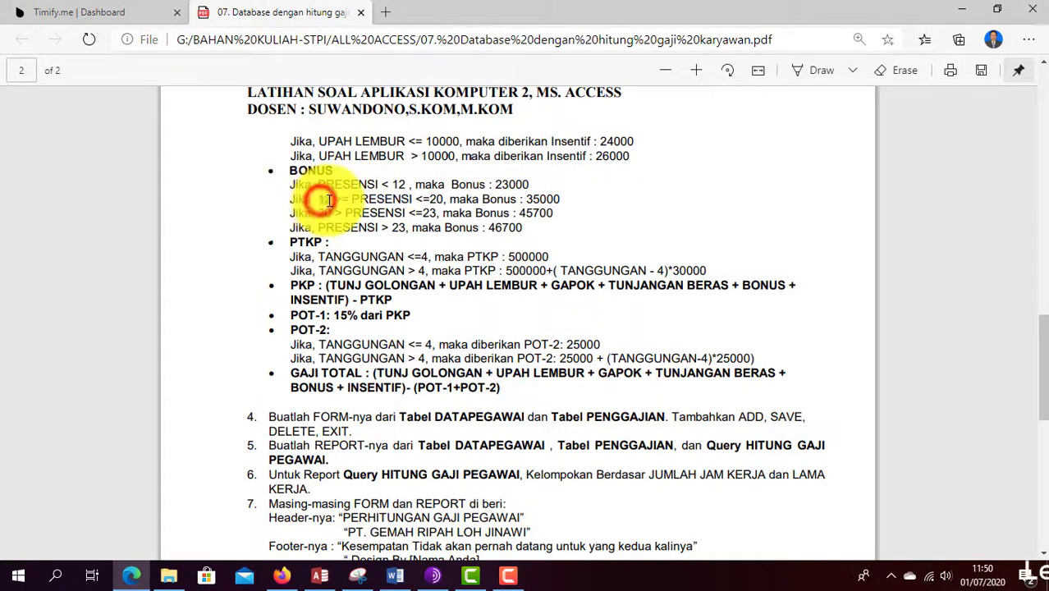
pyautogui.doubleClick(435, 199)
pyautogui.click(315, 200)
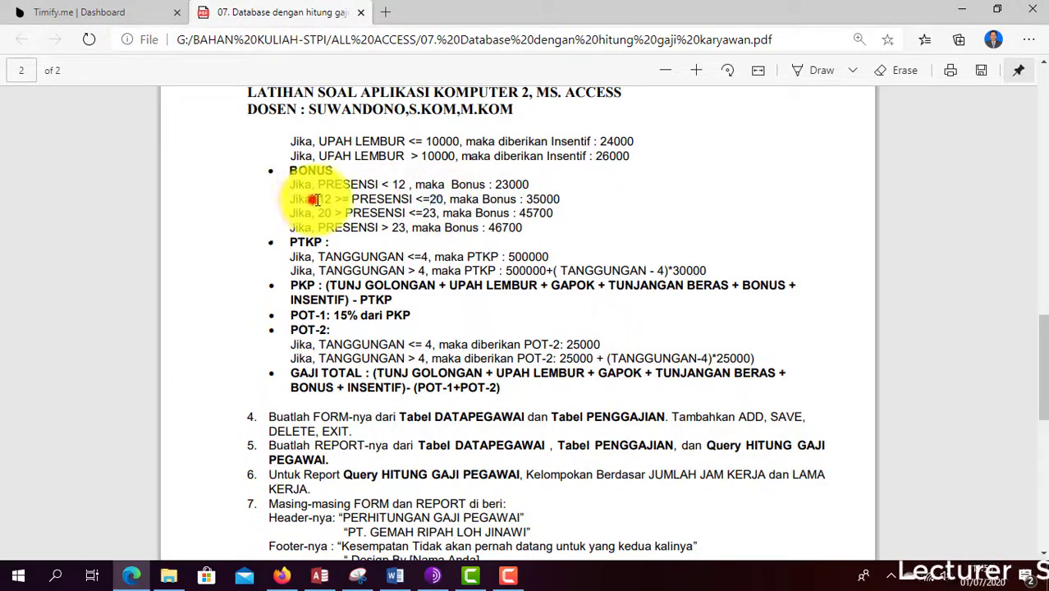
pyautogui.moveTo(315, 200); pyautogui.dragTo(575, 209)
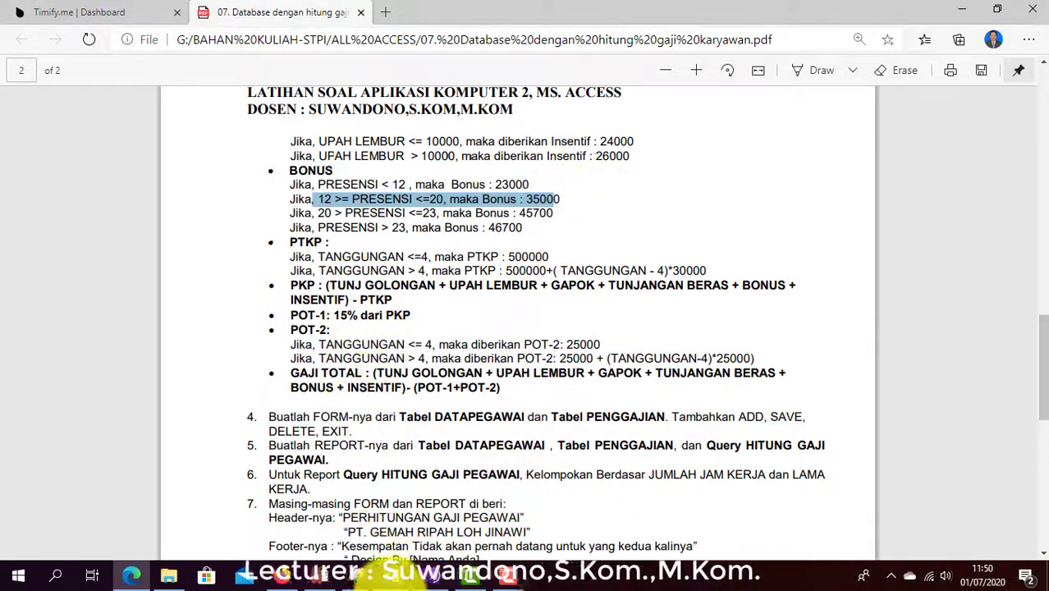
# Back in Access, start a BONUS expression in the blank column after INSENTIF with BONUS:IIF([PRESENSI]<12;23000; using the Expression Builder.
pyautogui.click(327, 576)
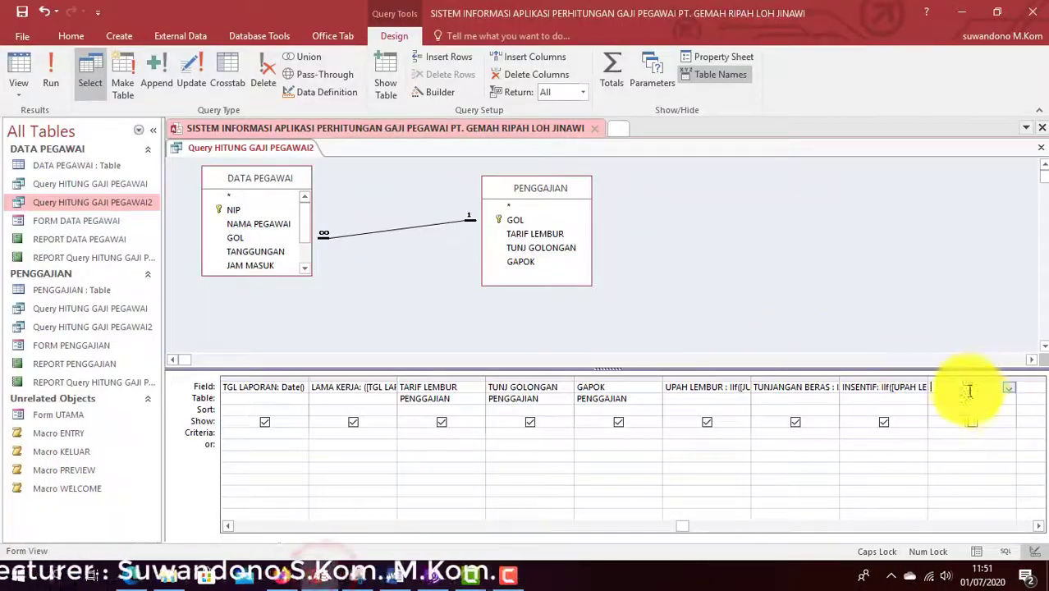
pyautogui.click(970, 391)
pyautogui.click(433, 92)
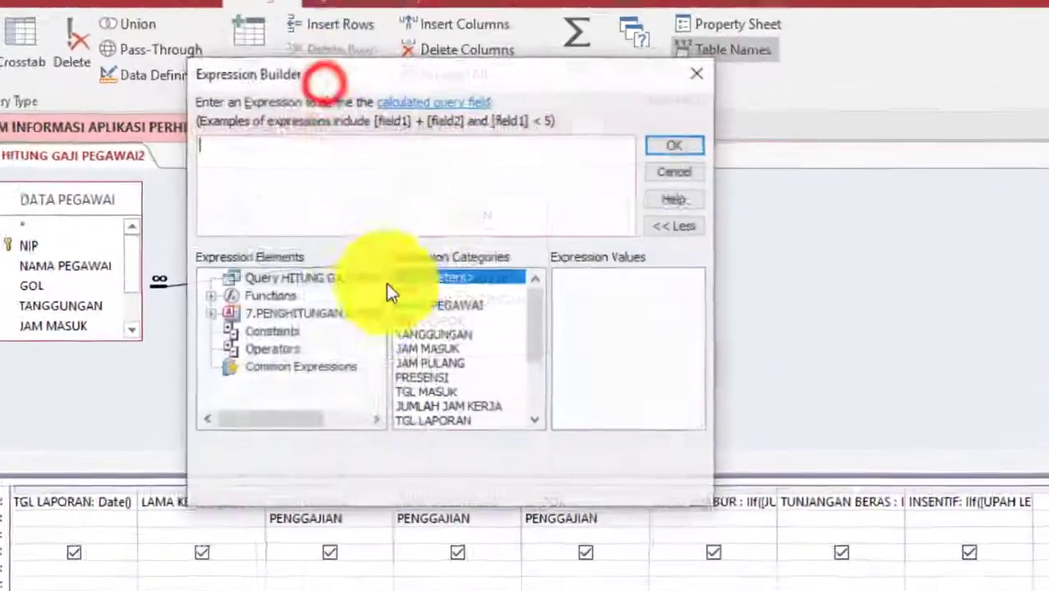
pyautogui.write('BO')
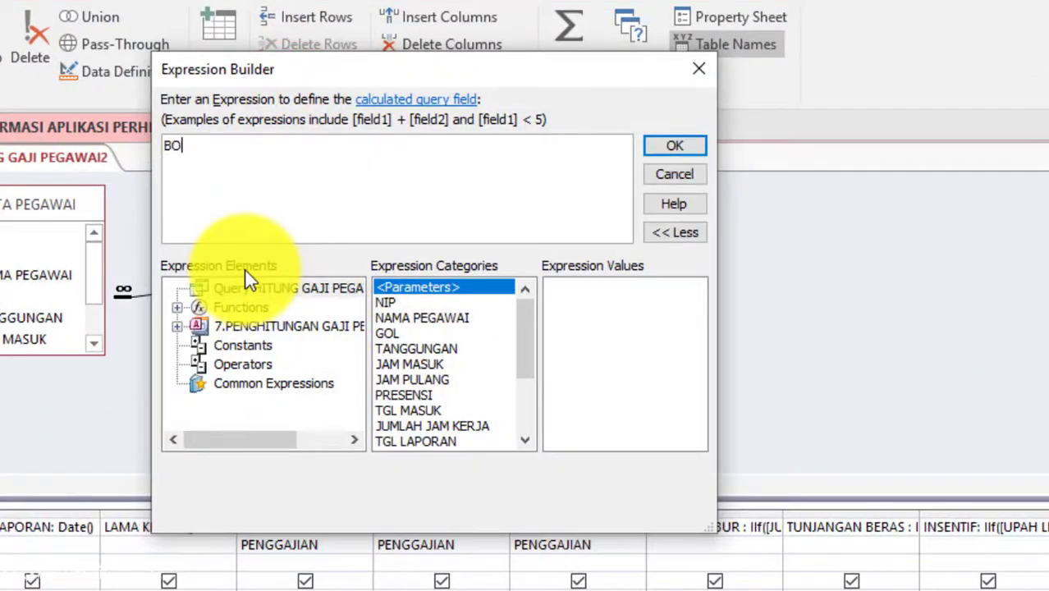
pyautogui.write('NUS:')
pyautogui.click(3, 588)
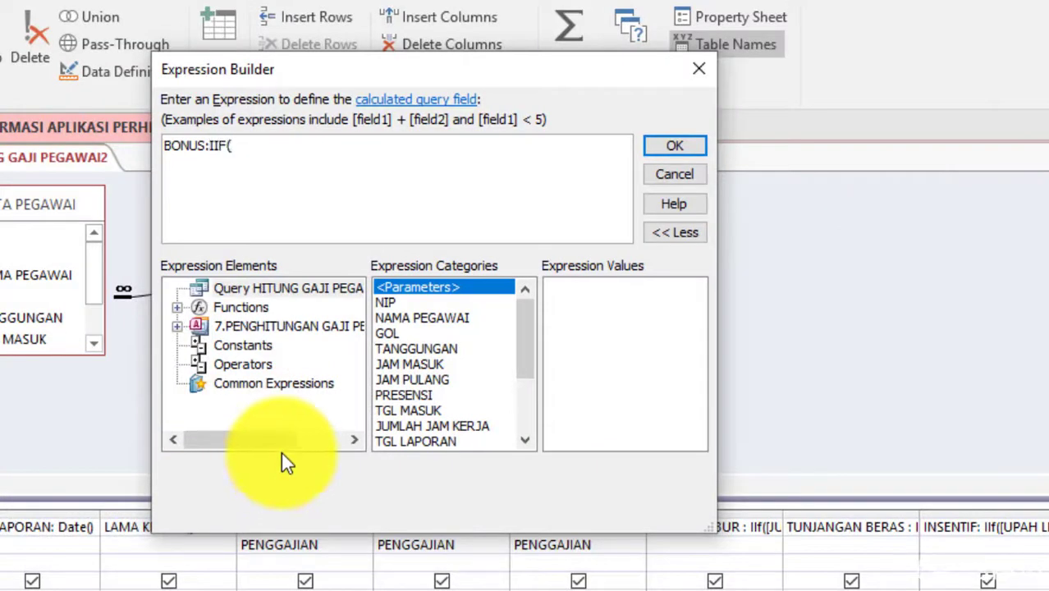
pyautogui.moveTo(526, 365); pyautogui.dragTo(520, 448)
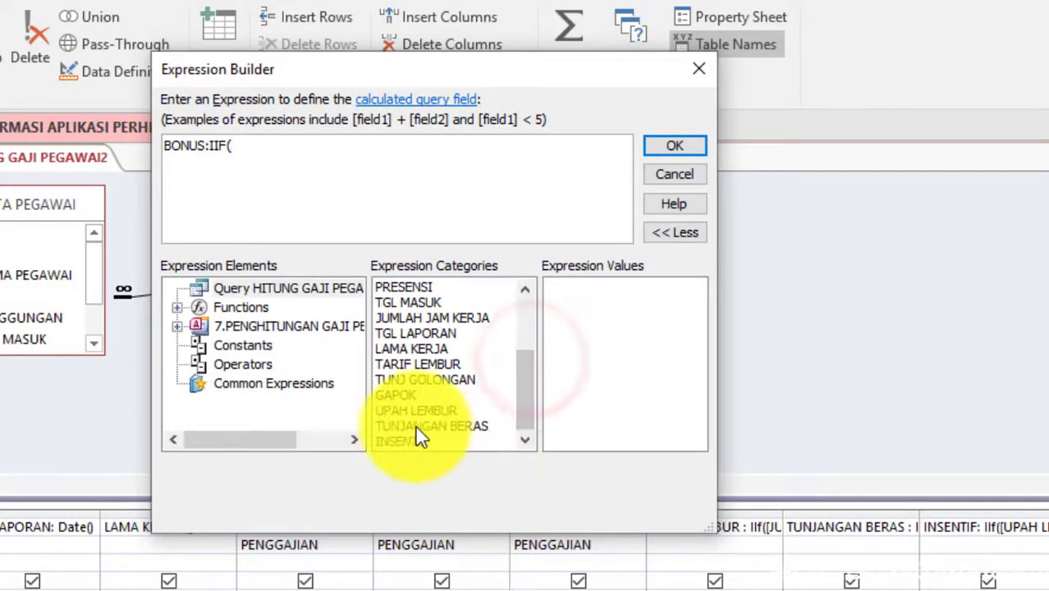
pyautogui.doubleClick(417, 287)
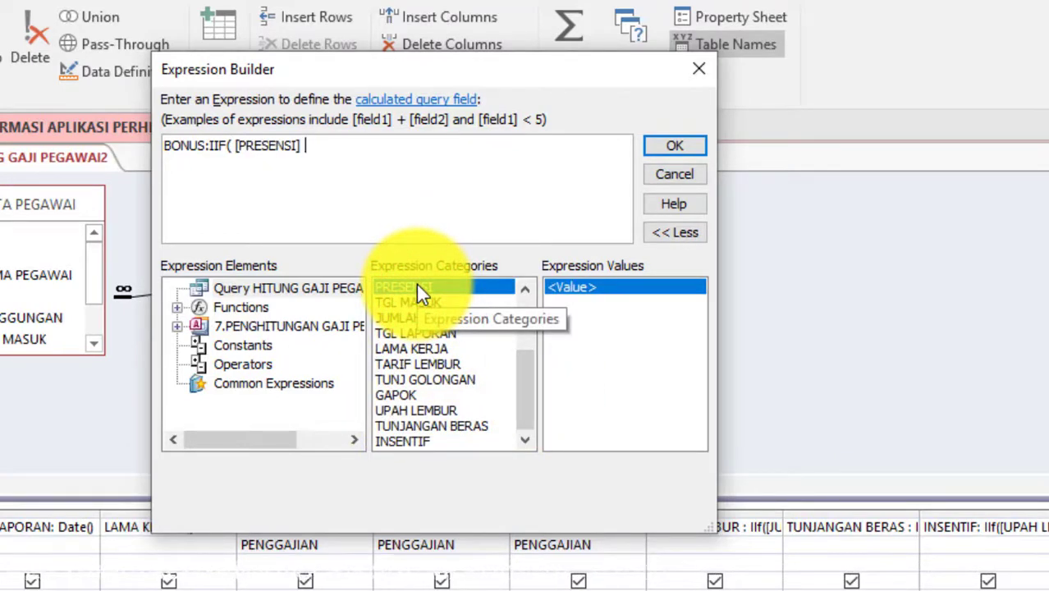
pyautogui.write('<12')
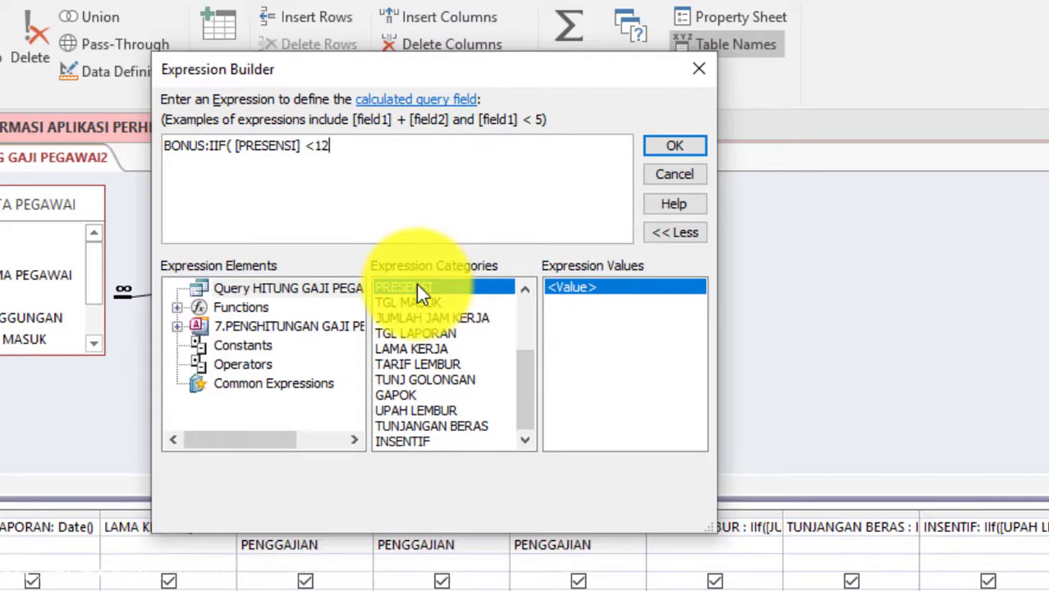
pyautogui.write(';23000;')
# Check the BONUS rules in the exercise PDF, return to Access and append IIF([PRESENSI]>=12 AND [PRESENSI]<=20;35000; to the expression.
pyautogui.hotkey('alt', 'Tab')
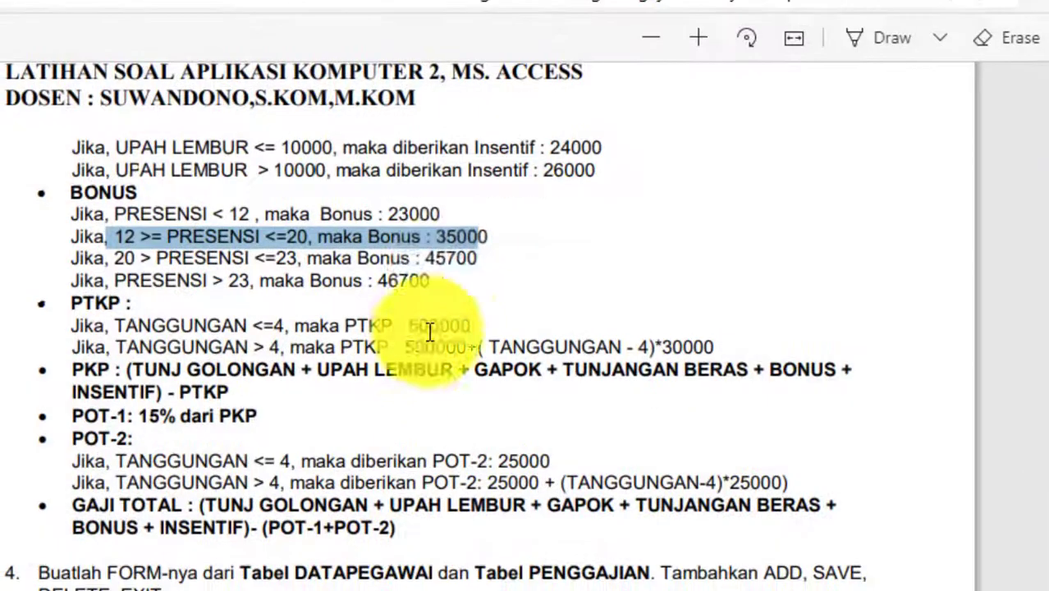
pyautogui.doubleClick(422, 213)
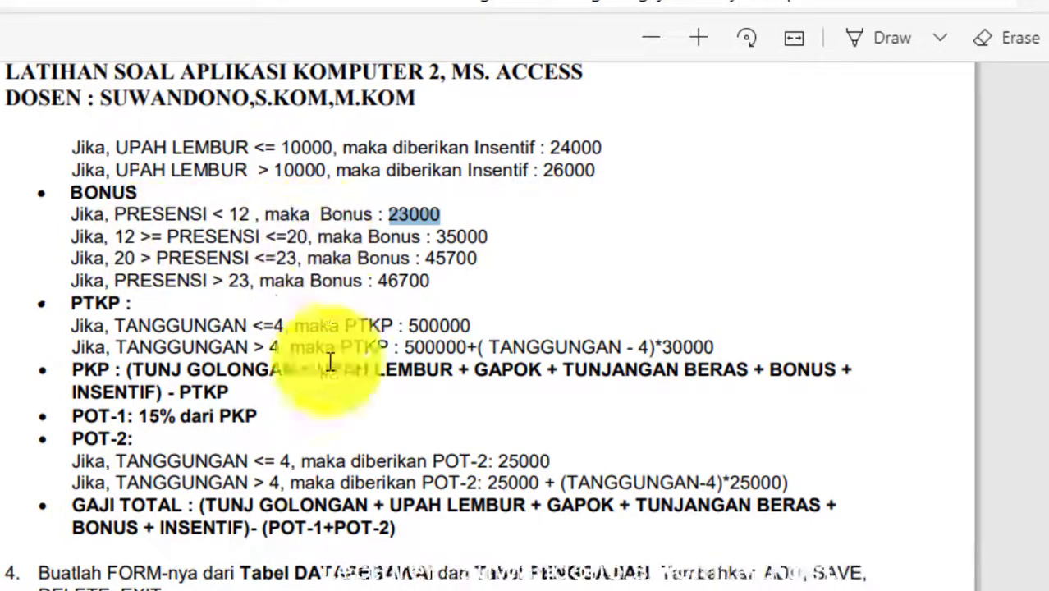
pyautogui.hotkey('alt', 'Tab')
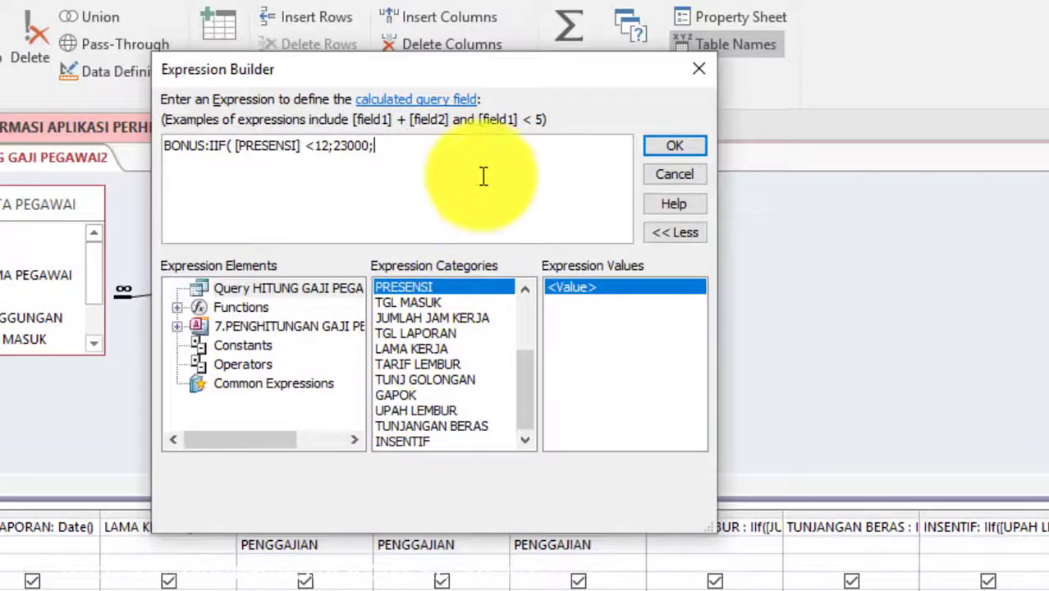
pyautogui.write('IIF(')
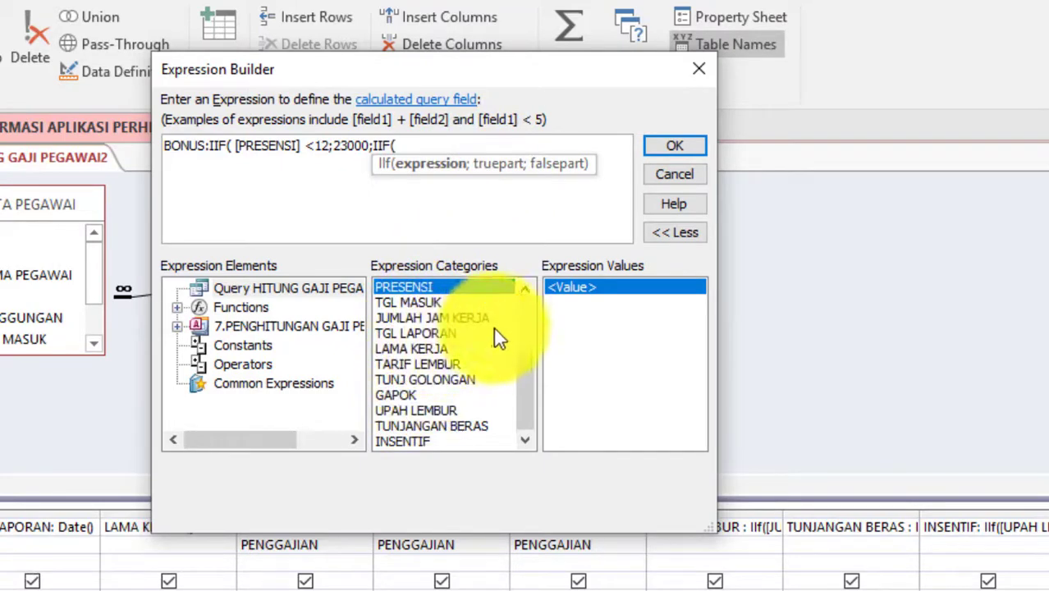
pyautogui.doubleClick(462, 284)
pyautogui.write('>')
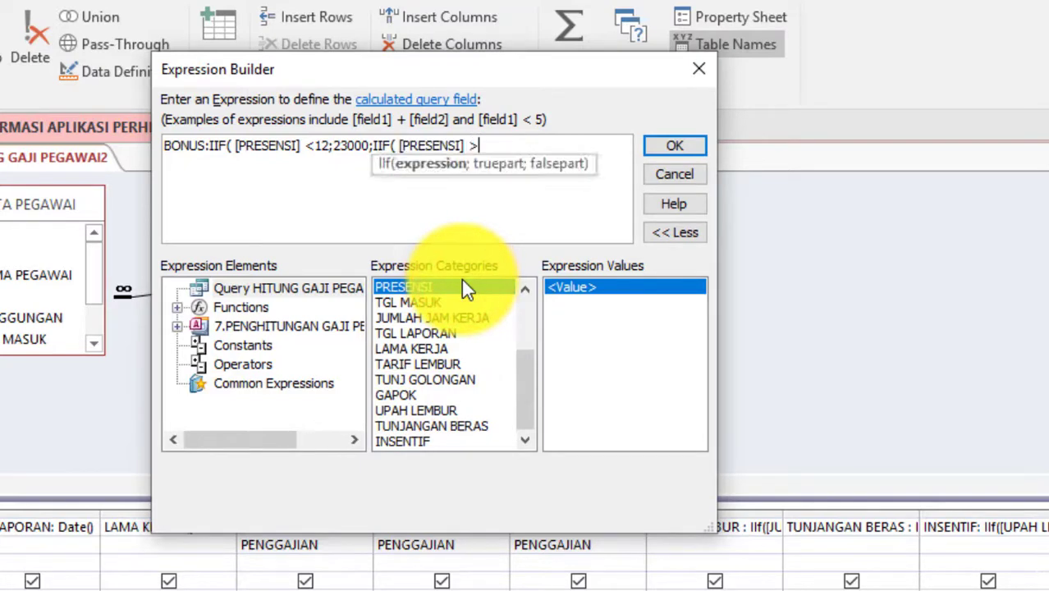
pyautogui.write('=12 AND')
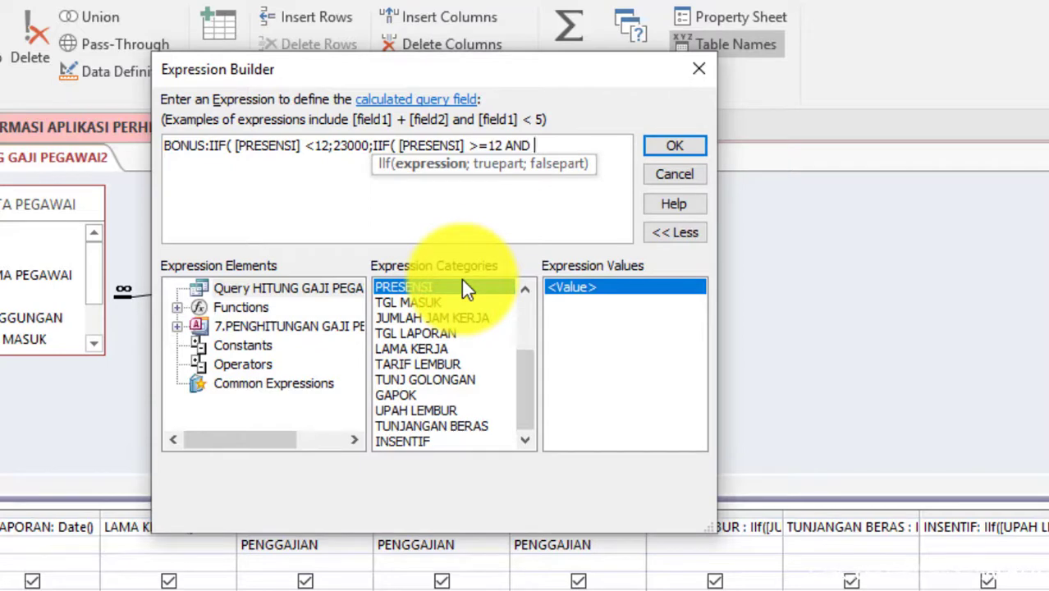
pyautogui.doubleClick(434, 287)
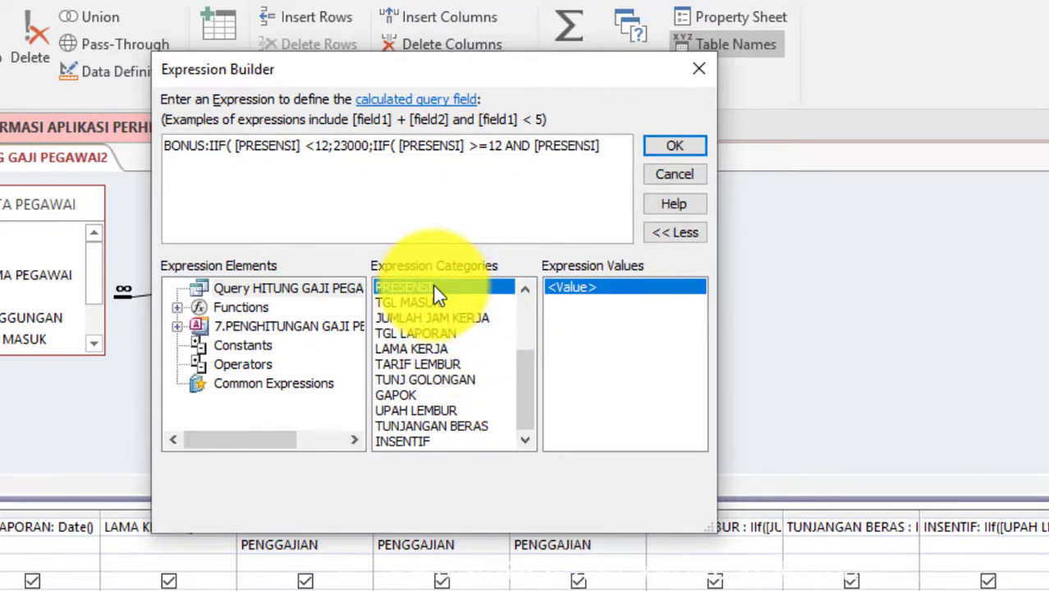
pyautogui.write('<= 20')
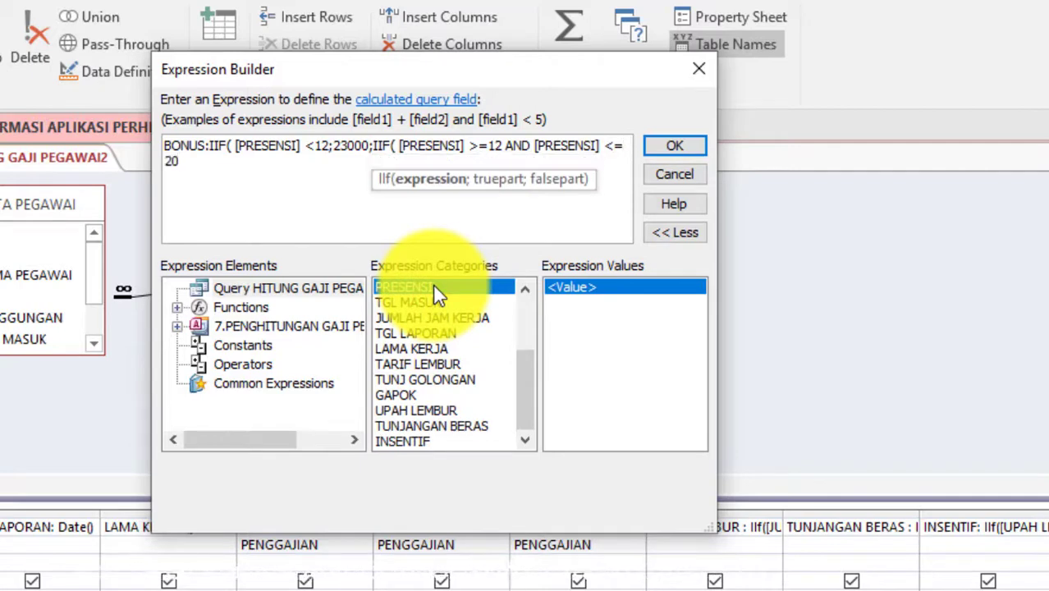
pyautogui.write(';35000')
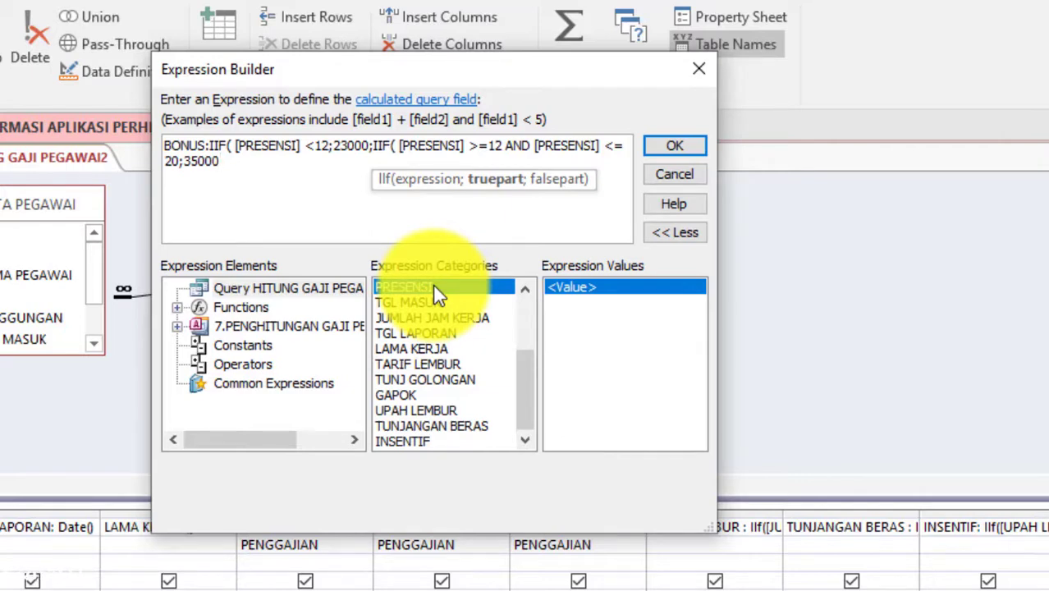
pyautogui.write(';')
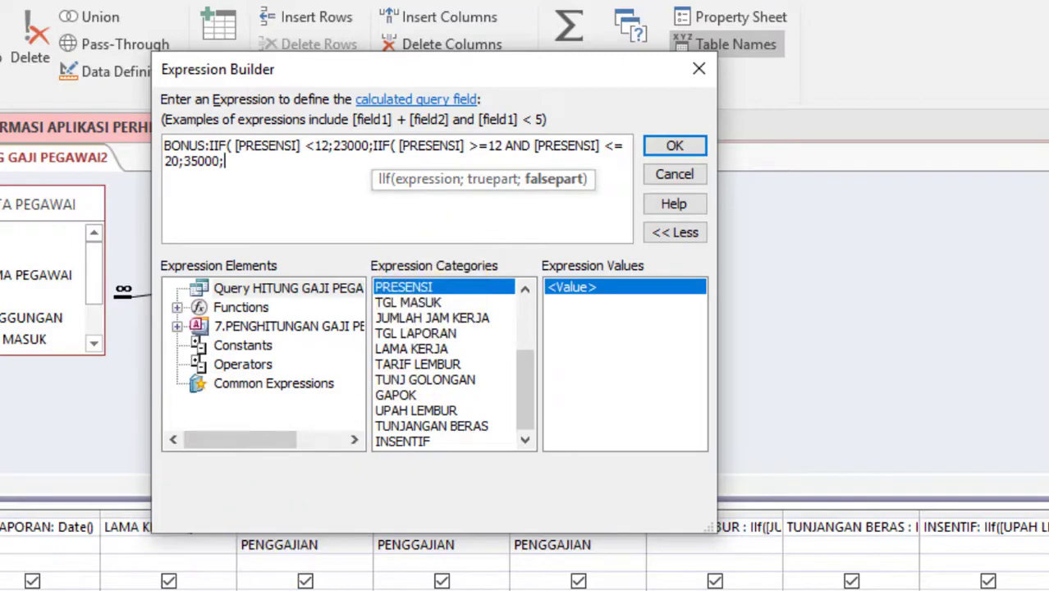
# Look up the third BONUS condition in the PDF and append IIF([PRESENSI]>20 AND [PRESENSI]<=23;45700; to the expression in Access.
pyautogui.hotkey('alt', 'Tab')
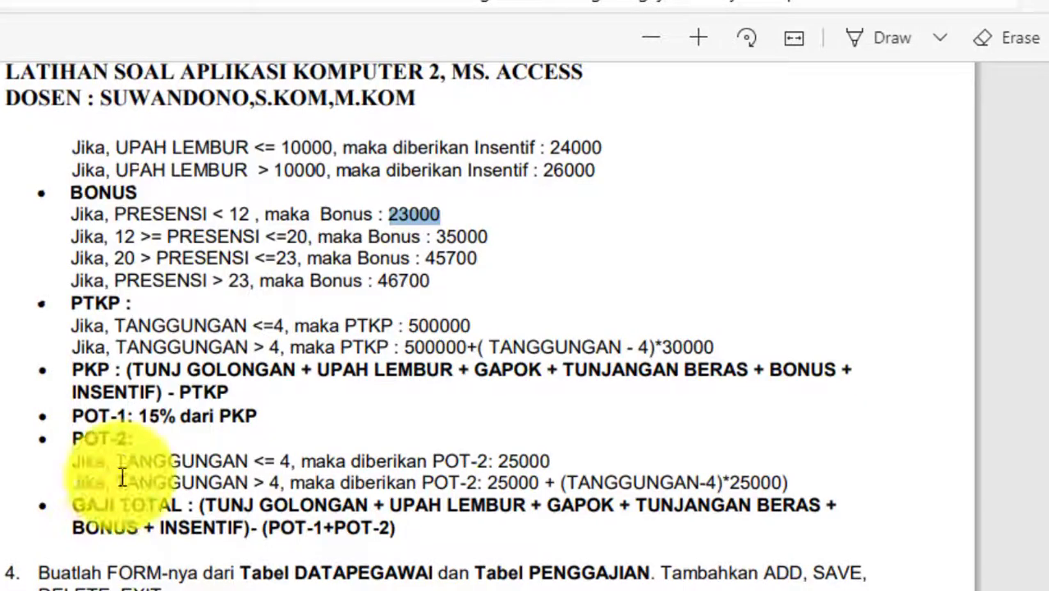
pyautogui.doubleClick(212, 257)
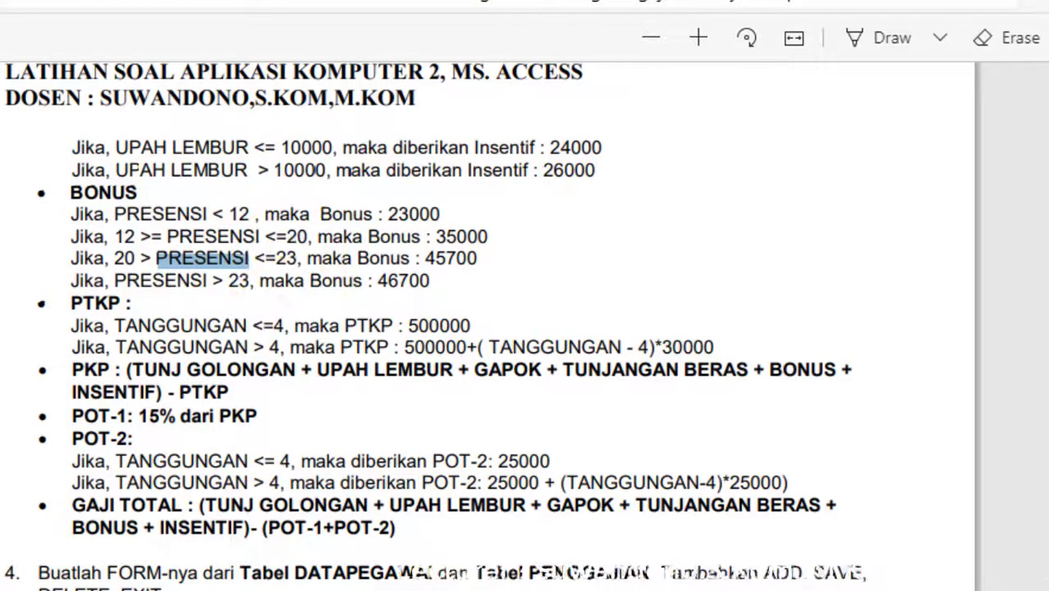
pyautogui.hotkey('alt', 'Tab')
pyautogui.write('IIF')
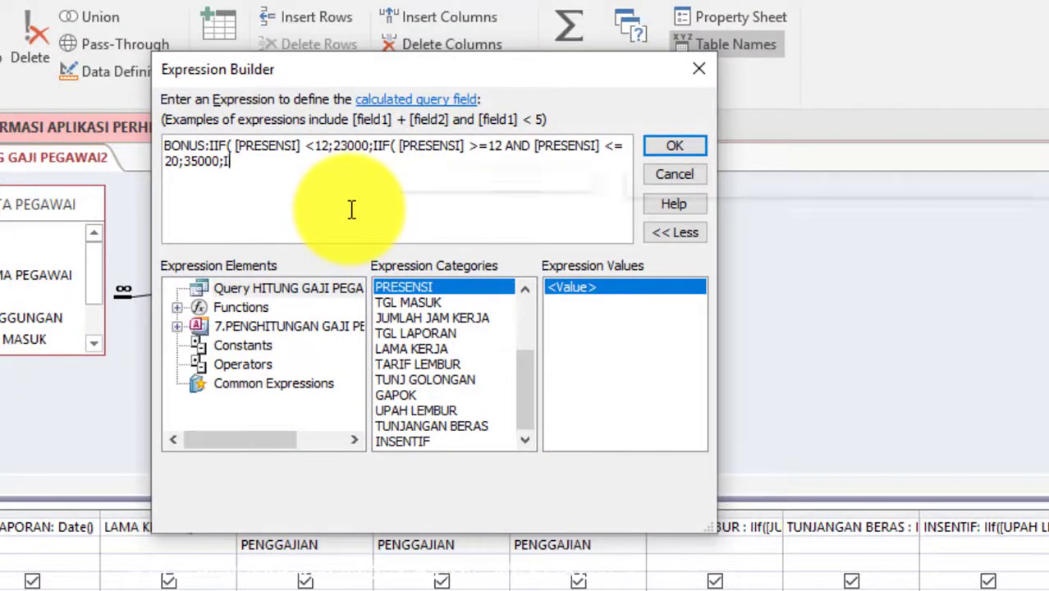
pyautogui.write('(')
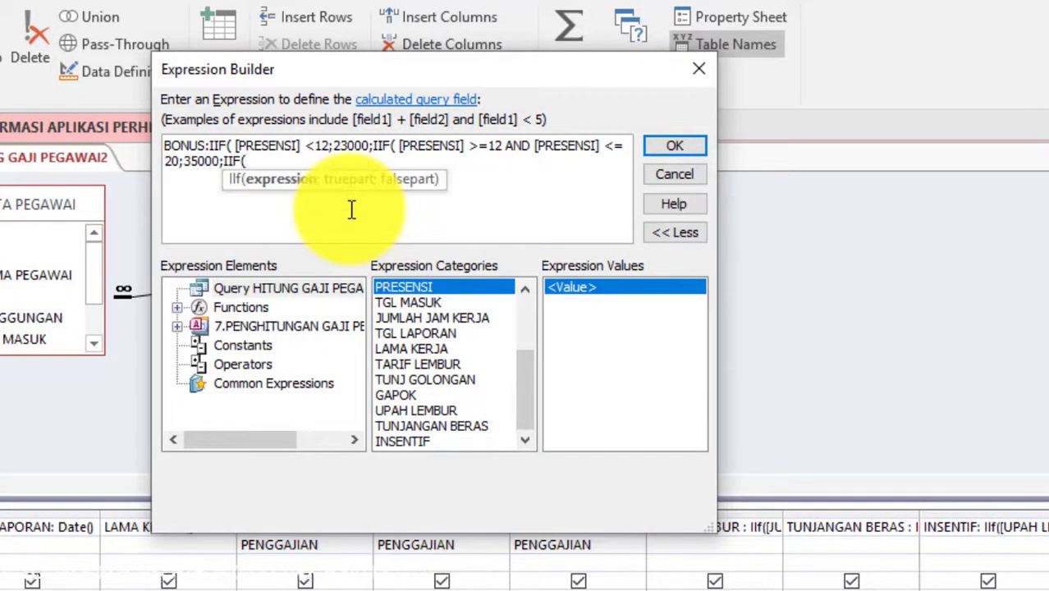
pyautogui.doubleClick(422, 287)
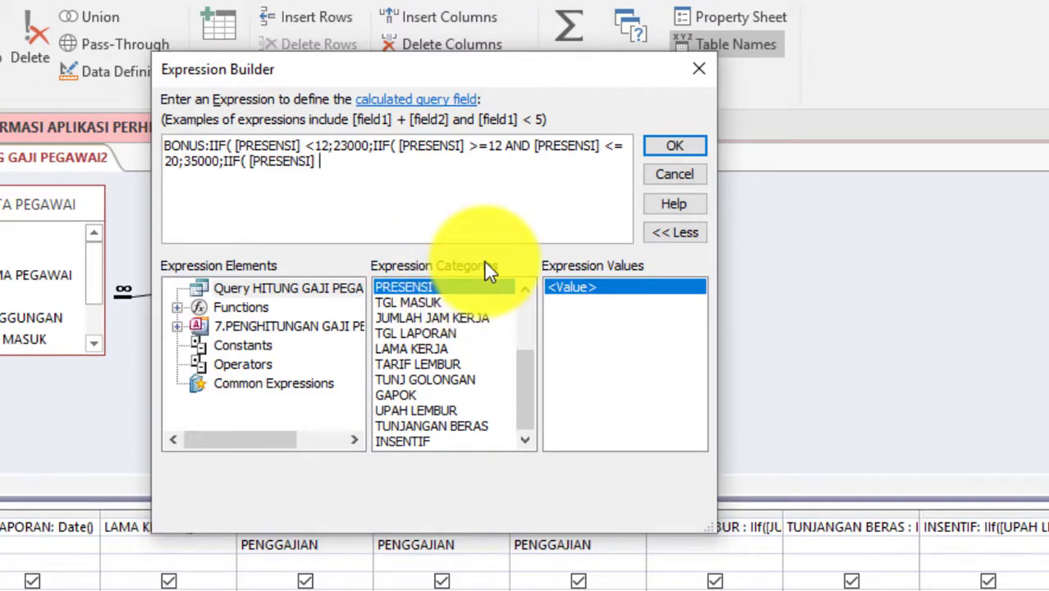
pyautogui.write('>20')
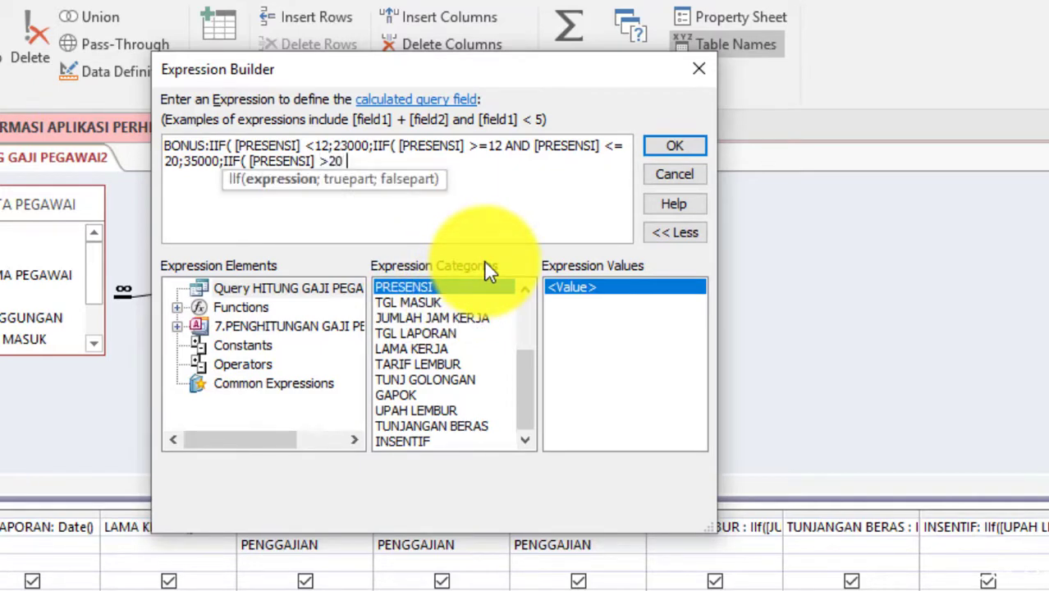
pyautogui.write(' AND')
pyautogui.doubleClick(428, 287)
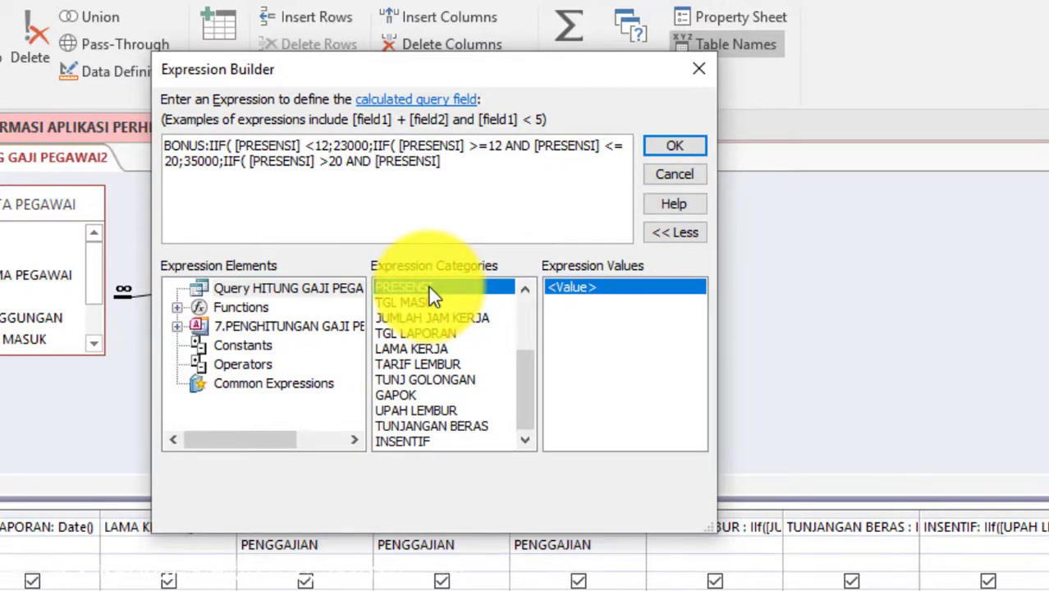
pyautogui.write('<=23')
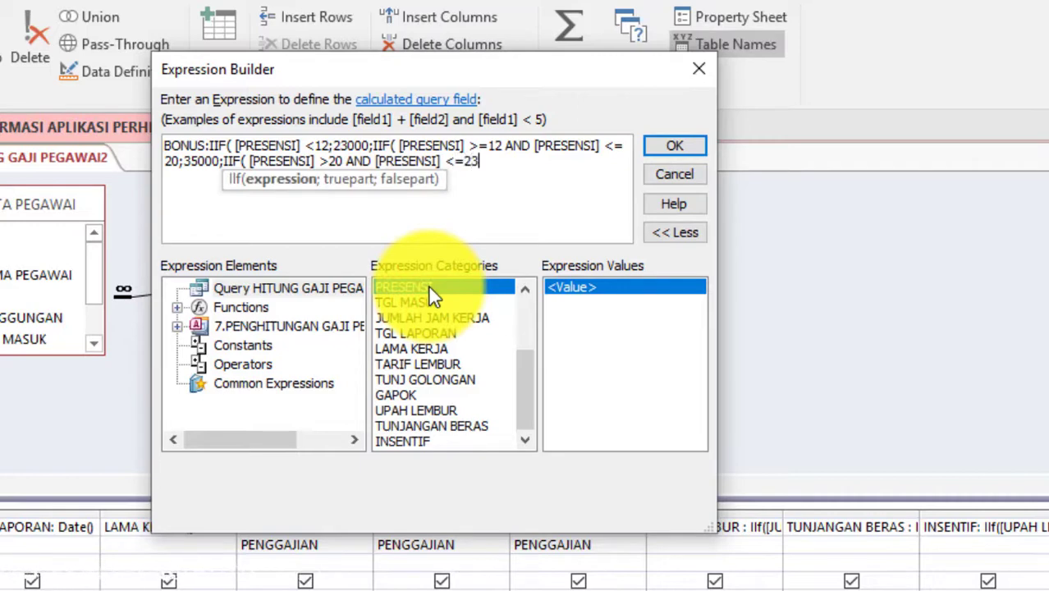
pyautogui.write(';457')
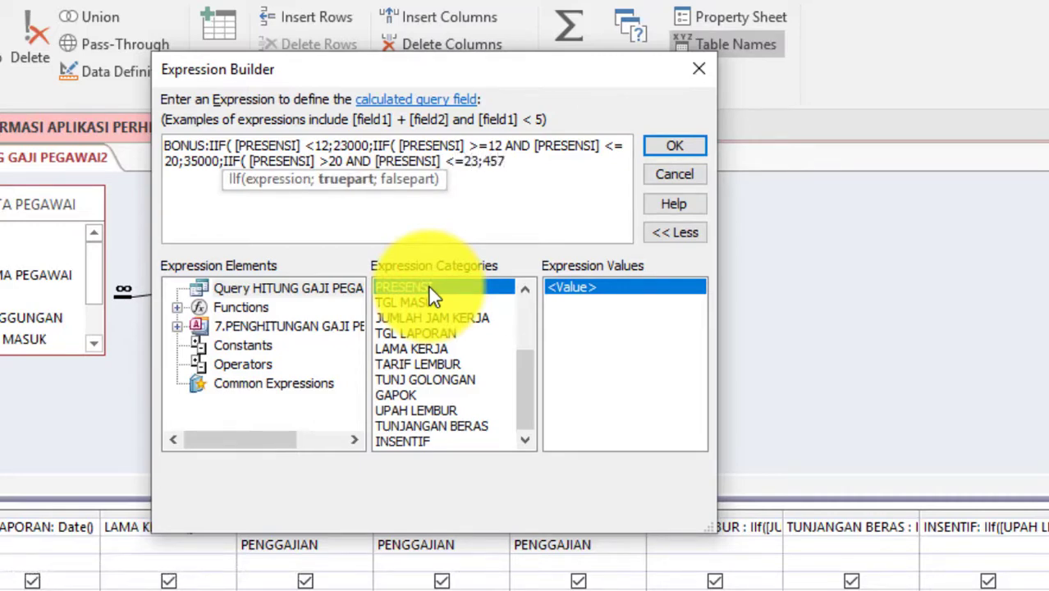
pyautogui.write('00;')
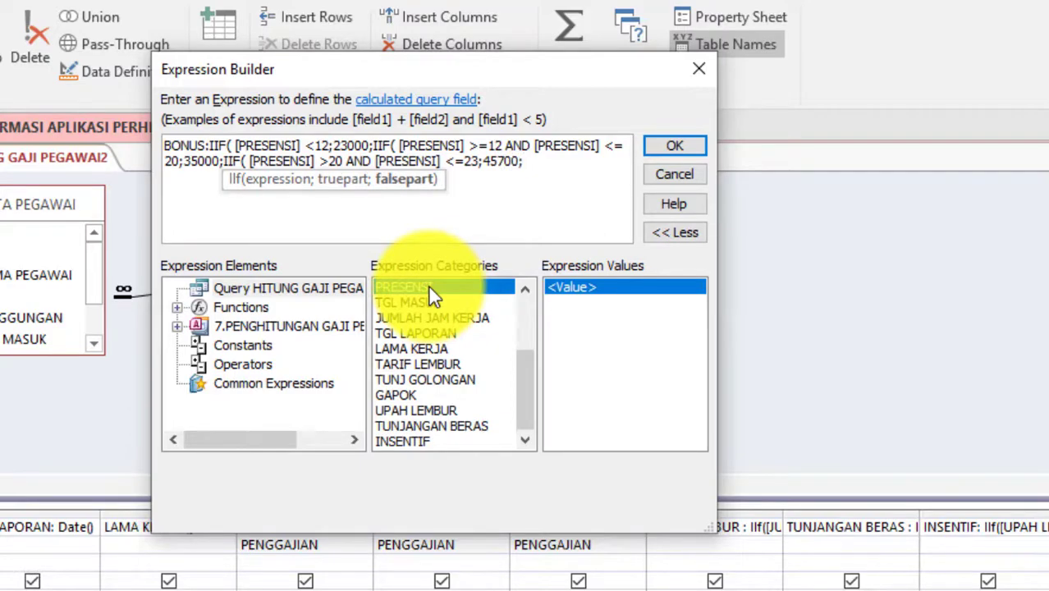
# Look up the bonus for PRESENSI above 23 in the PDF and add 46700 as the final value of the Access expression.
pyautogui.hotkey('alt', 'Tab')
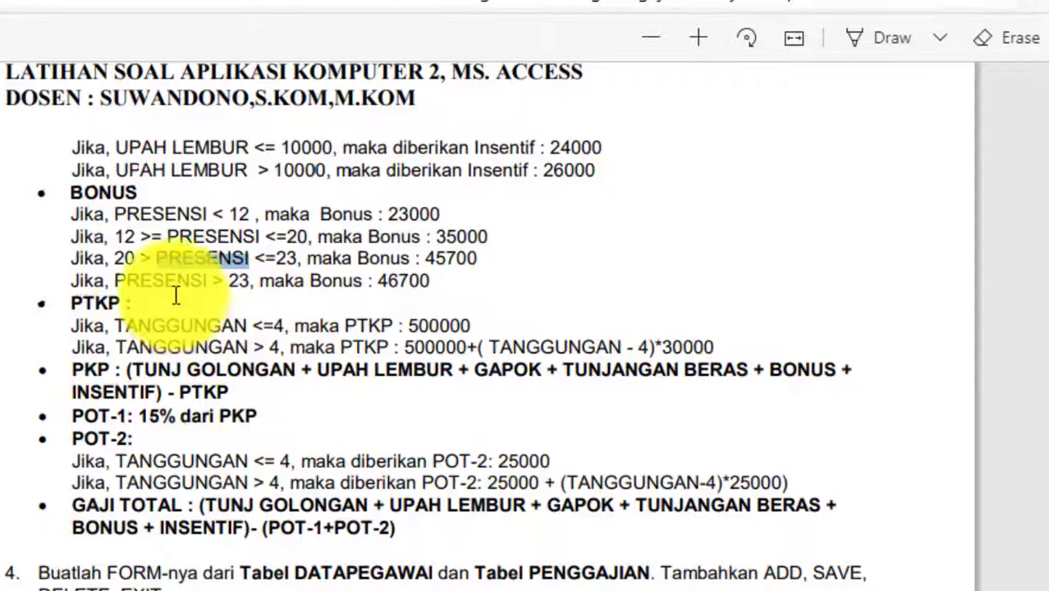
pyautogui.click(103, 278)
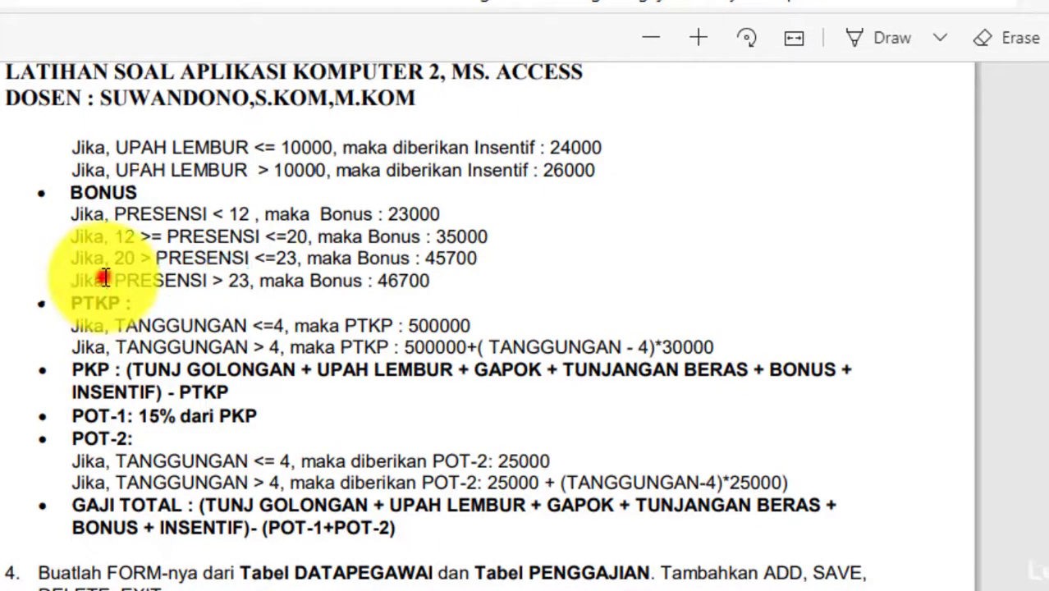
pyautogui.doubleClick(407, 280)
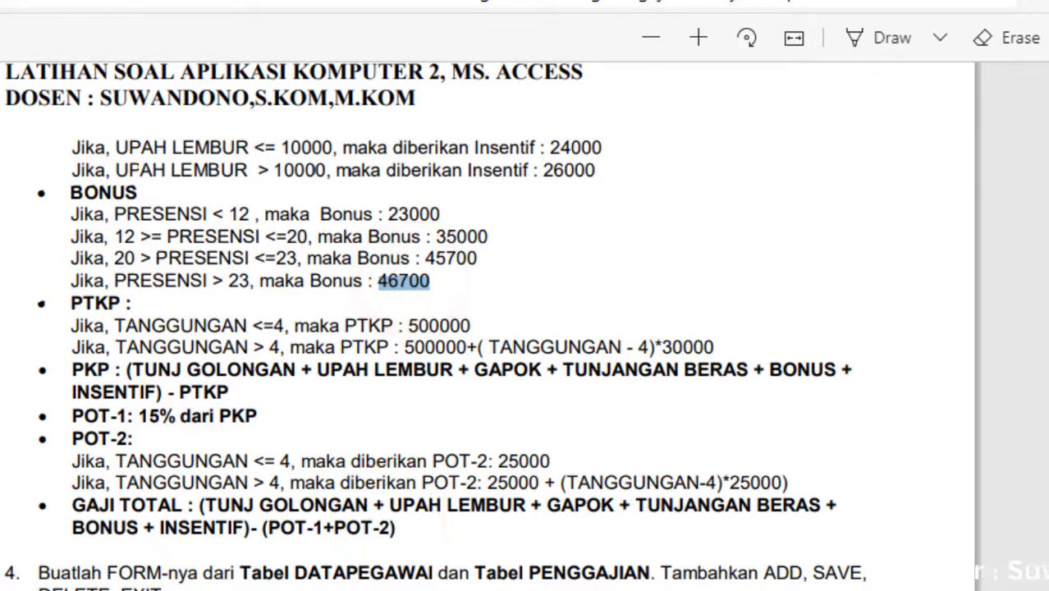
pyautogui.hotkey('alt', 'Tab')
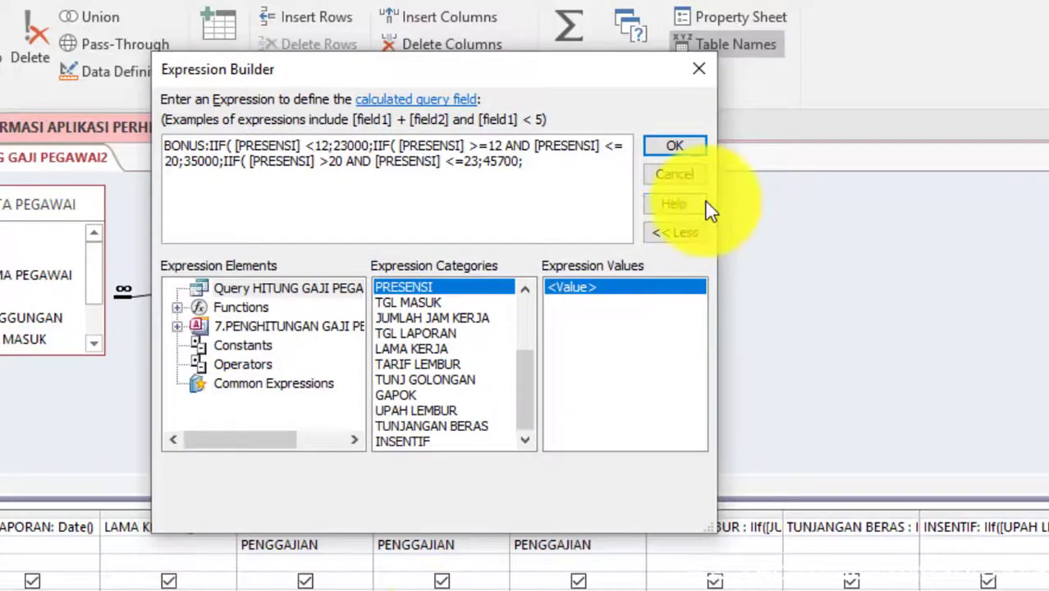
pyautogui.write('46700')
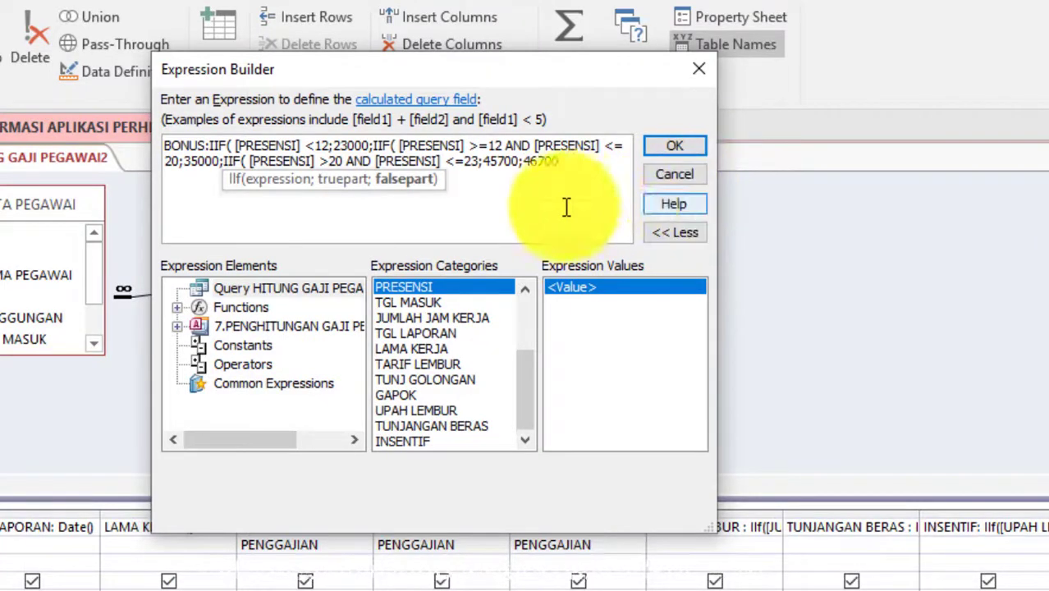
# Review the nested IIF functions and close the BONUS expression with three closing parentheses after 46700.
pyautogui.click(212, 142)
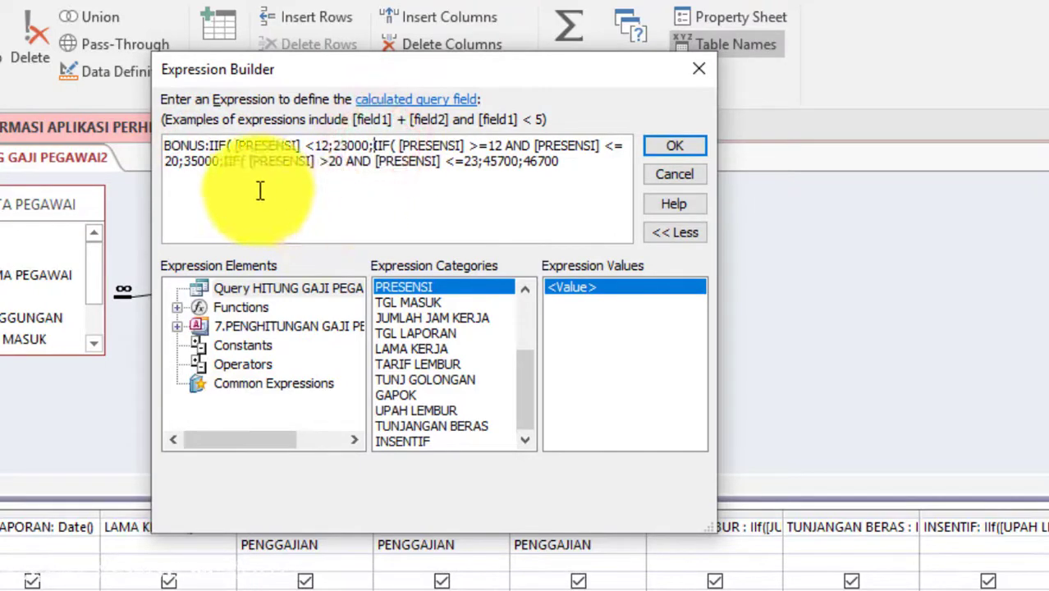
pyautogui.click(231, 161)
pyautogui.click(573, 154)
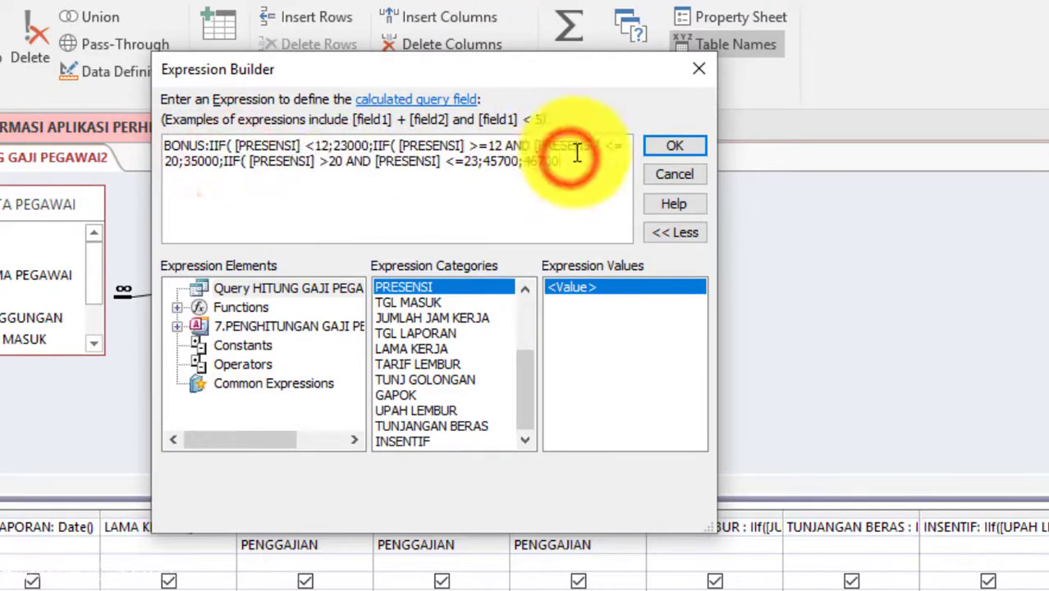
pyautogui.write(')')
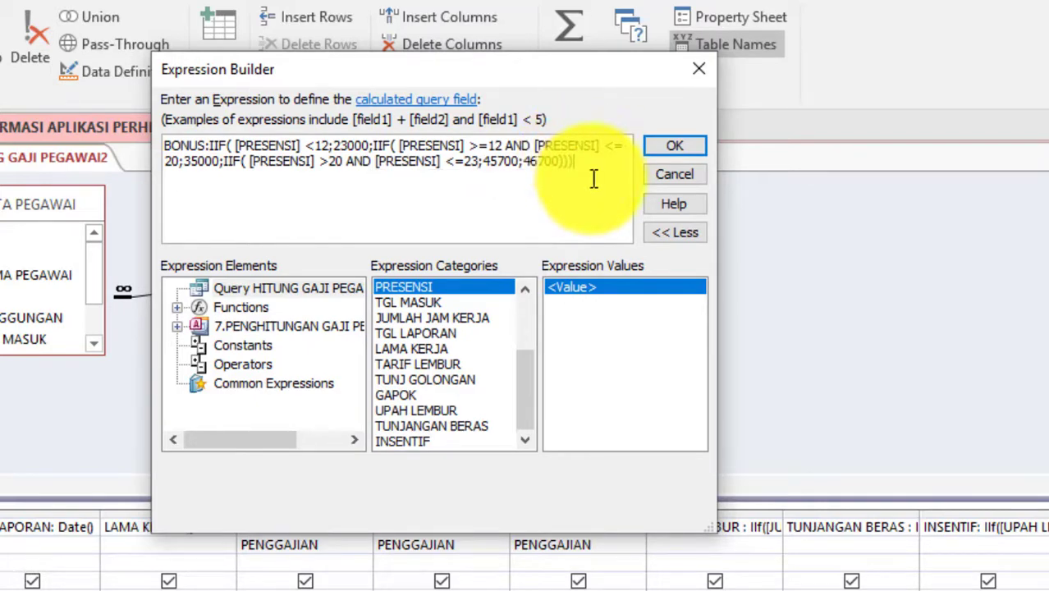
# Accept the BONUS expression, check the BONUS column in the query's datasheet results and return to the query design.
pyautogui.click(679, 145)
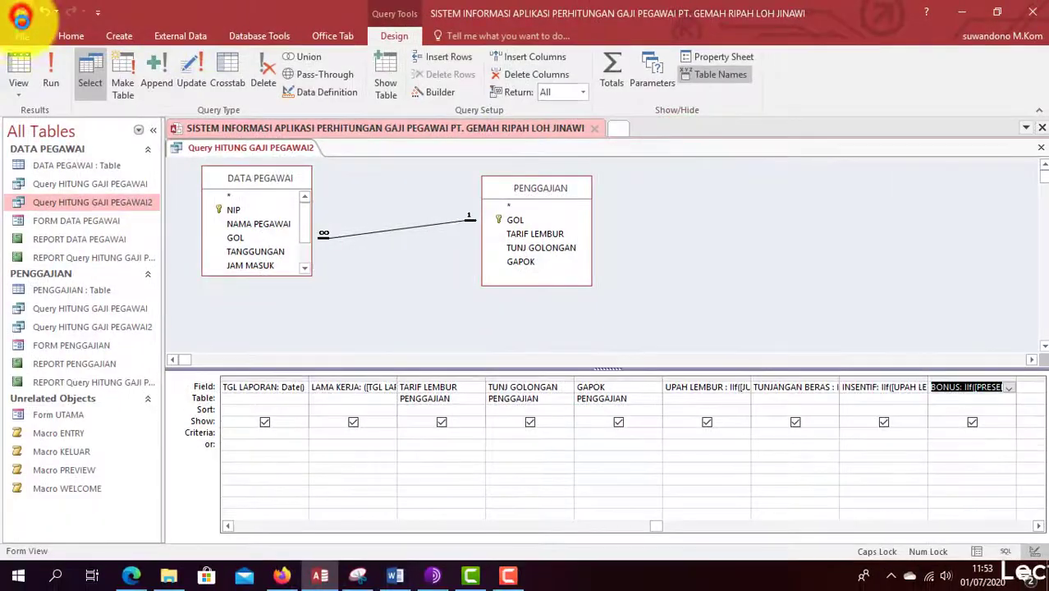
pyautogui.click(18, 66)
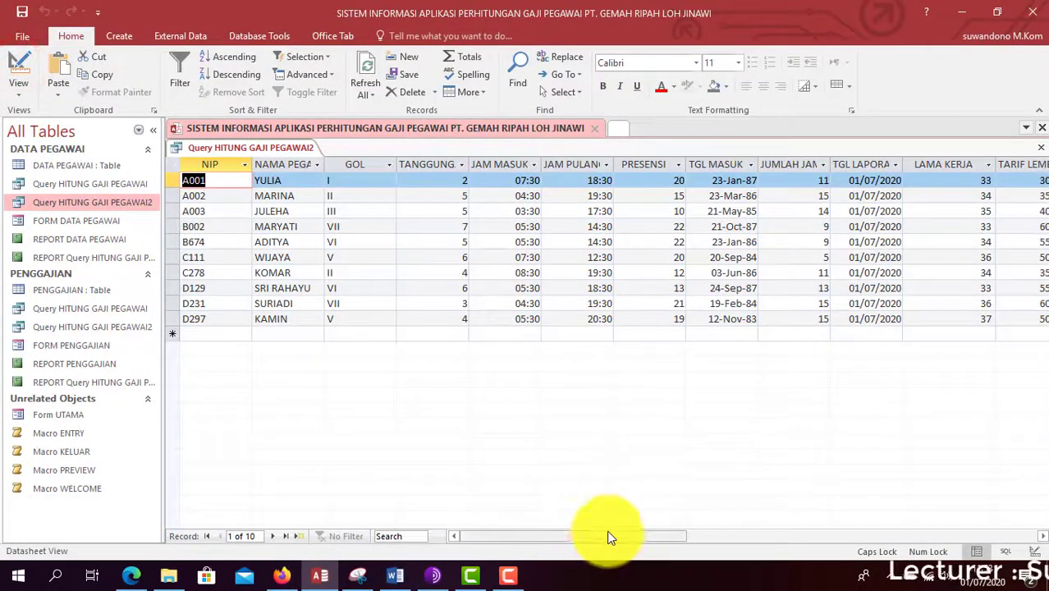
pyautogui.moveTo(609, 538); pyautogui.dragTo(855, 534)
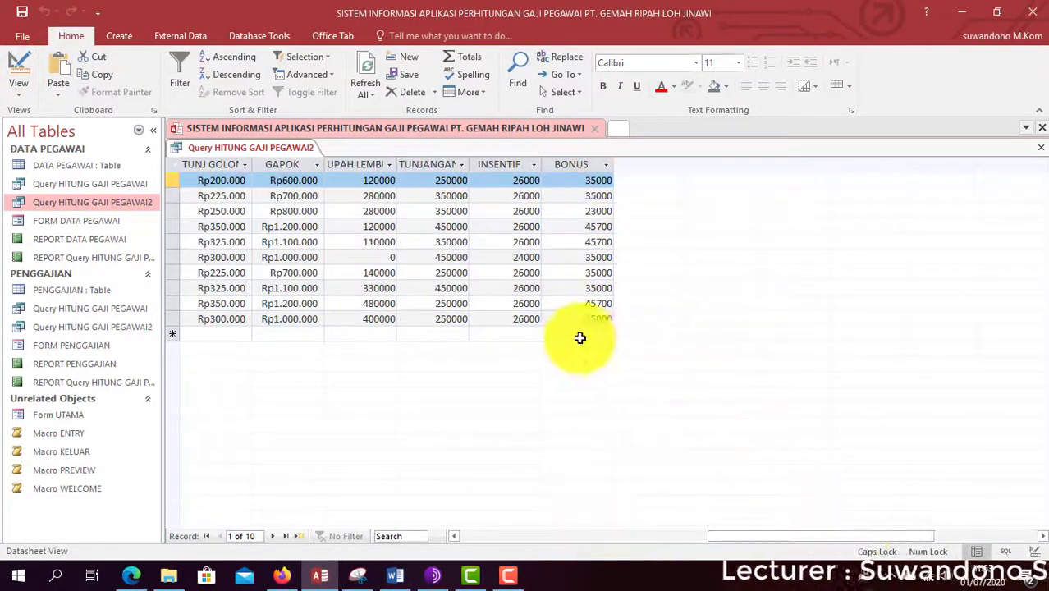
pyautogui.click(18, 70)
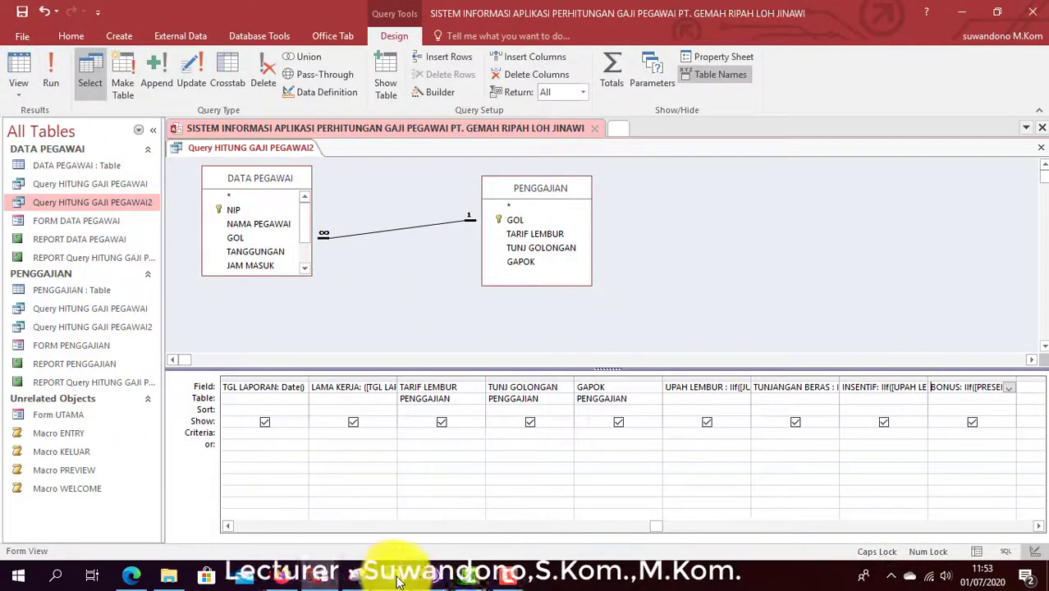
# Look up the PTKP rules in the exercise PDF and add PTKP:IIF([TANGGUNGAN]<=4;500000;(500000+([TANGGUNGAN]-4)*30000)) as an Access query column after BONUS.
pyautogui.click(242, 577)
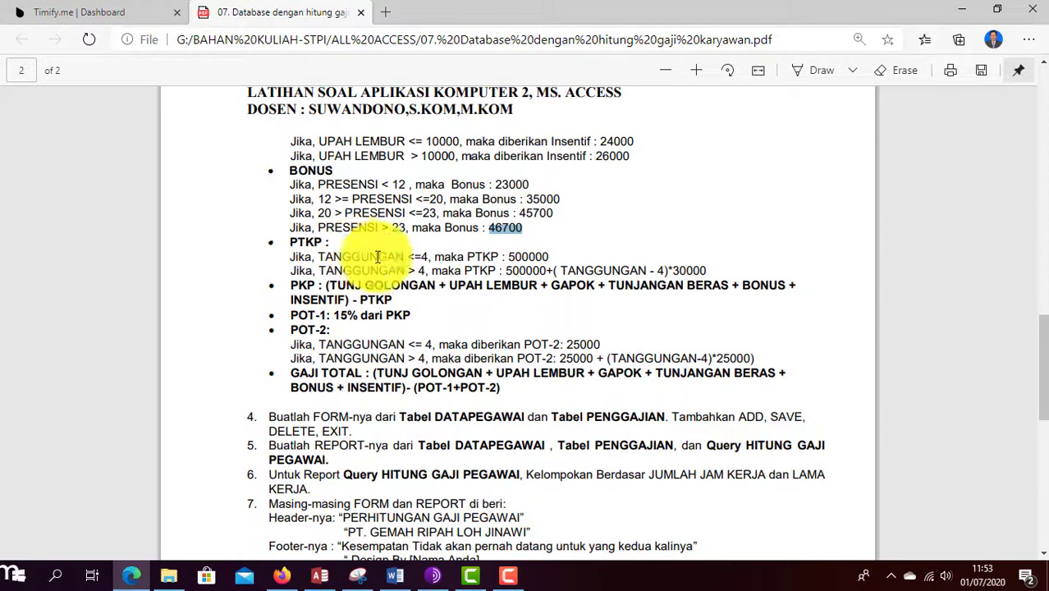
pyautogui.click(319, 577)
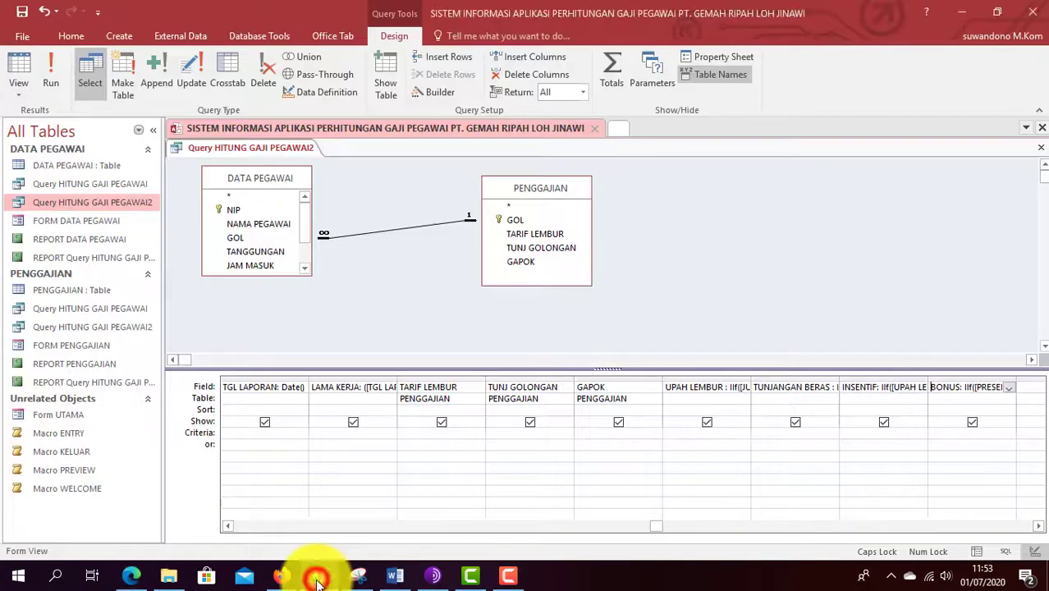
pyautogui.click(1040, 390)
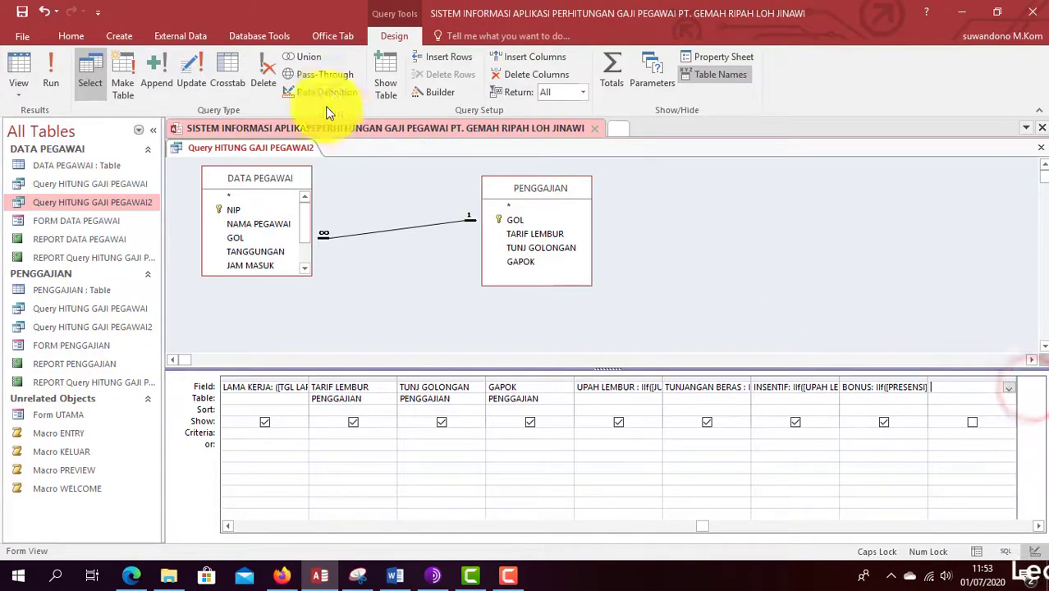
pyautogui.click(429, 88)
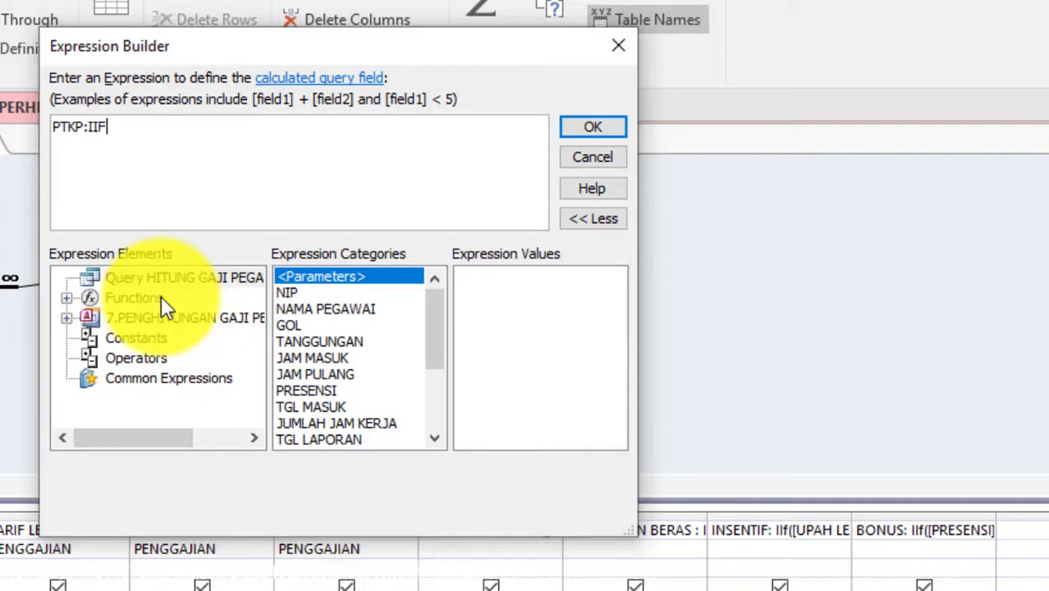
pyautogui.doubleClick(321, 341)
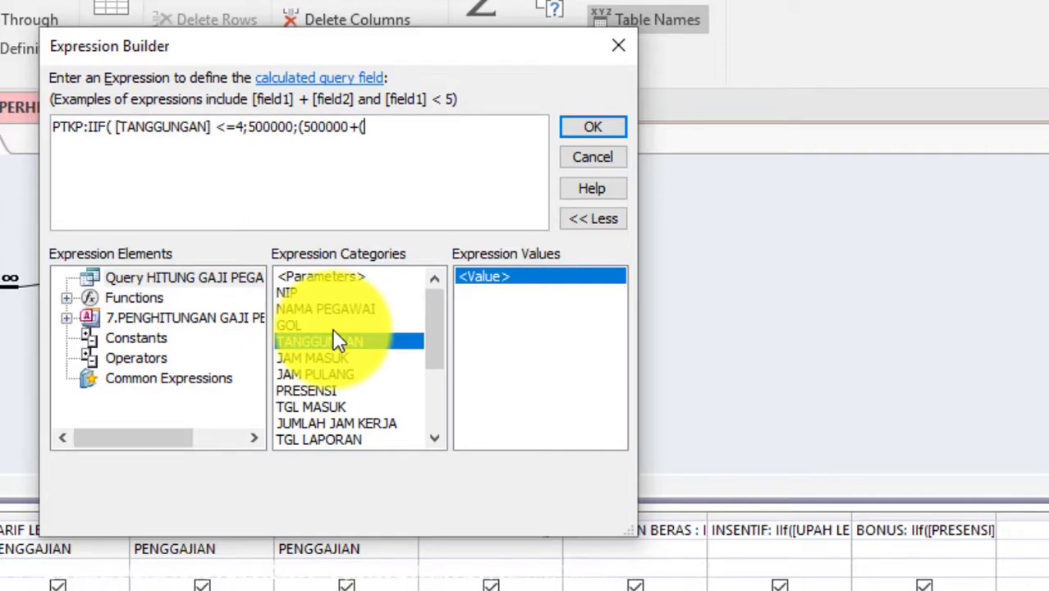
pyautogui.doubleClick(334, 341)
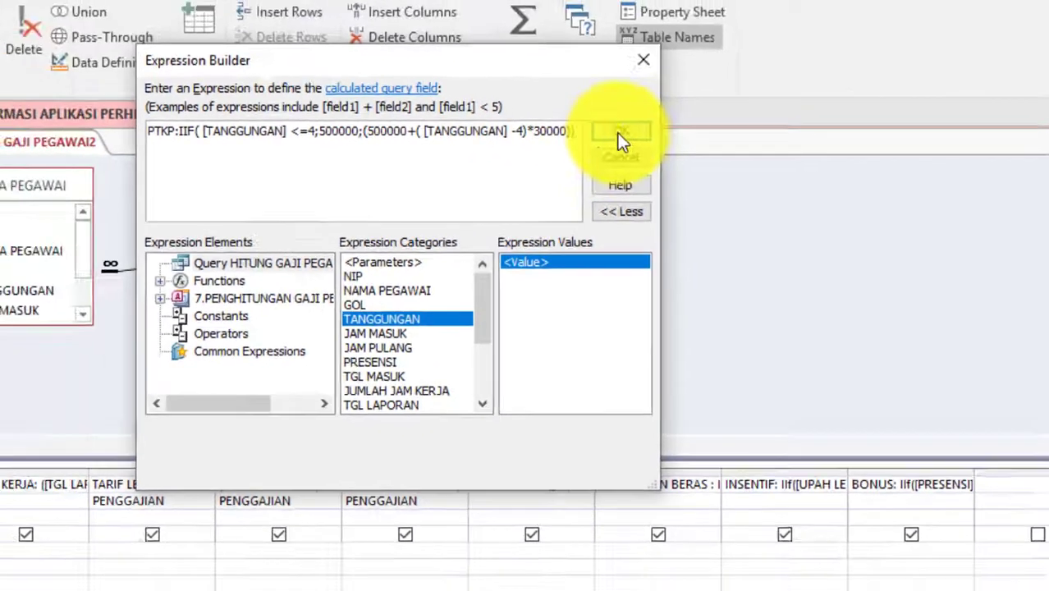
pyautogui.click(593, 127)
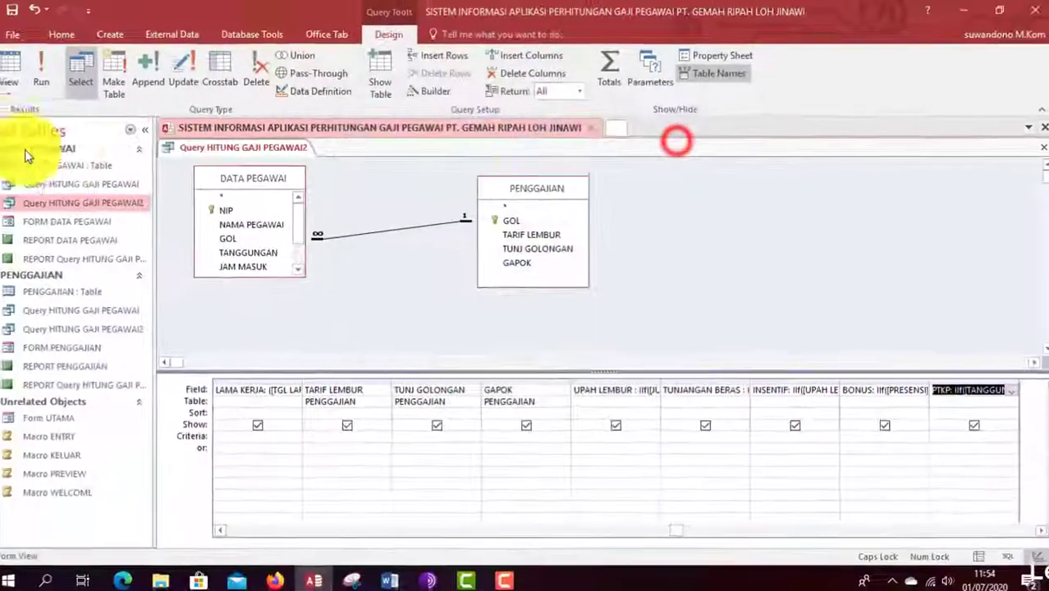
# Check the PTKP column in the query's datasheet results and return to the query design.
pyautogui.click(6, 66)
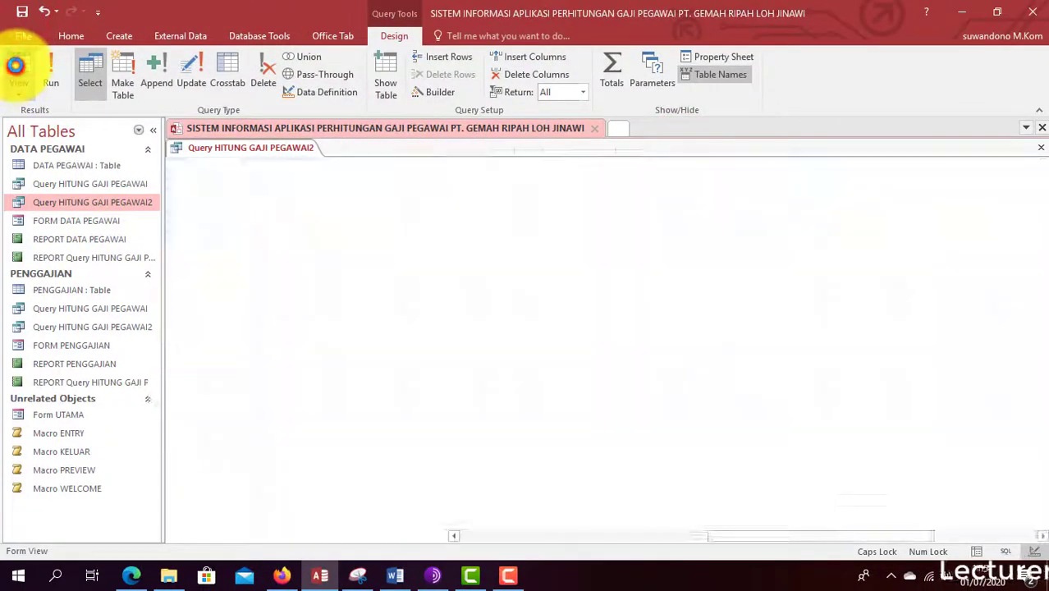
pyautogui.moveTo(611, 534); pyautogui.dragTo(858, 519)
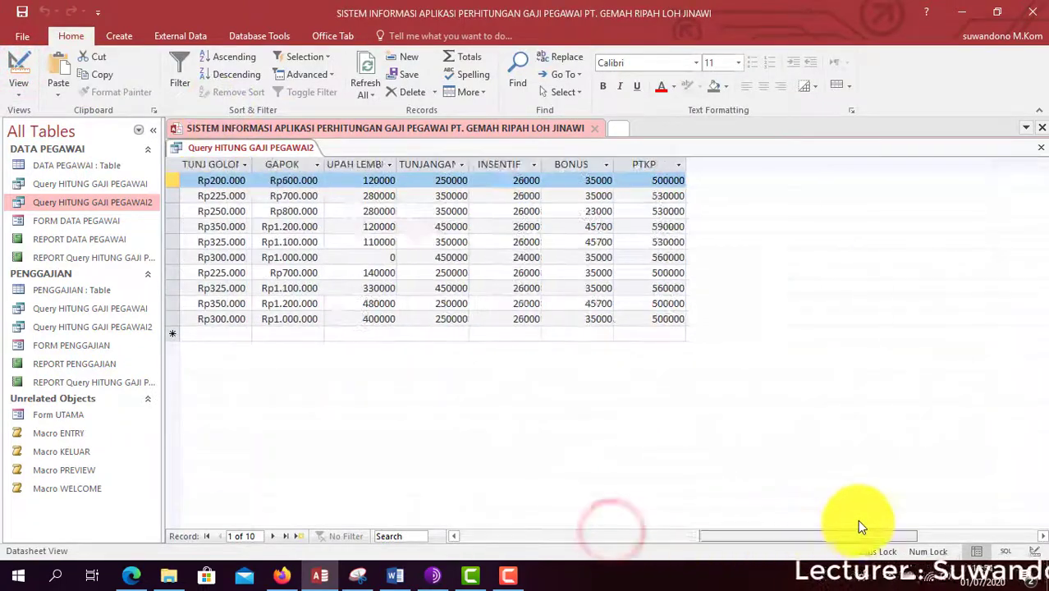
pyautogui.click(18, 68)
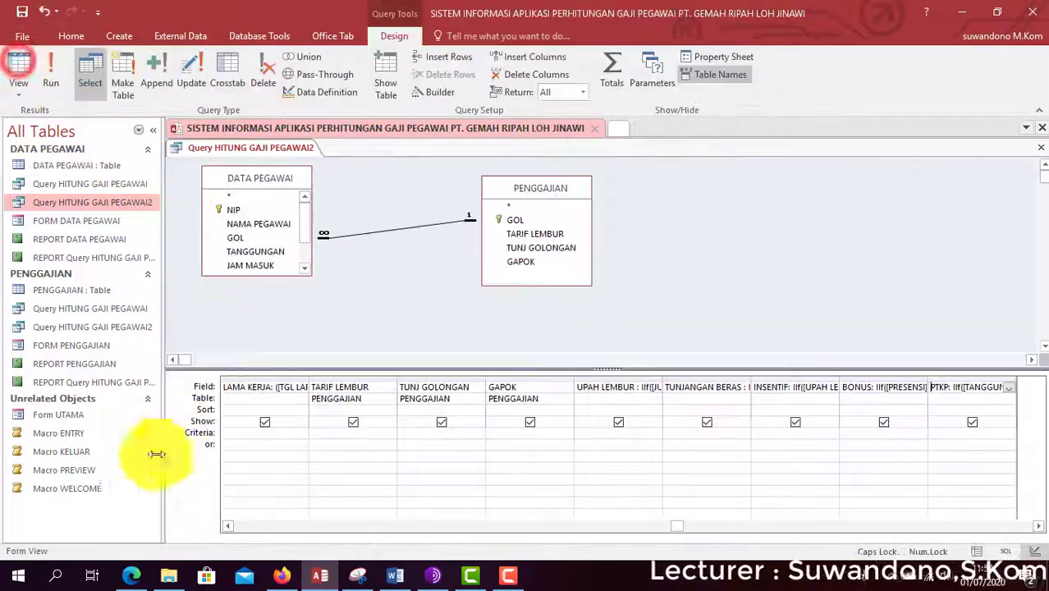
# Check the exercise PDF for the next column, return to Access and insert two blank query columns before PTKP.
pyautogui.click(136, 577)
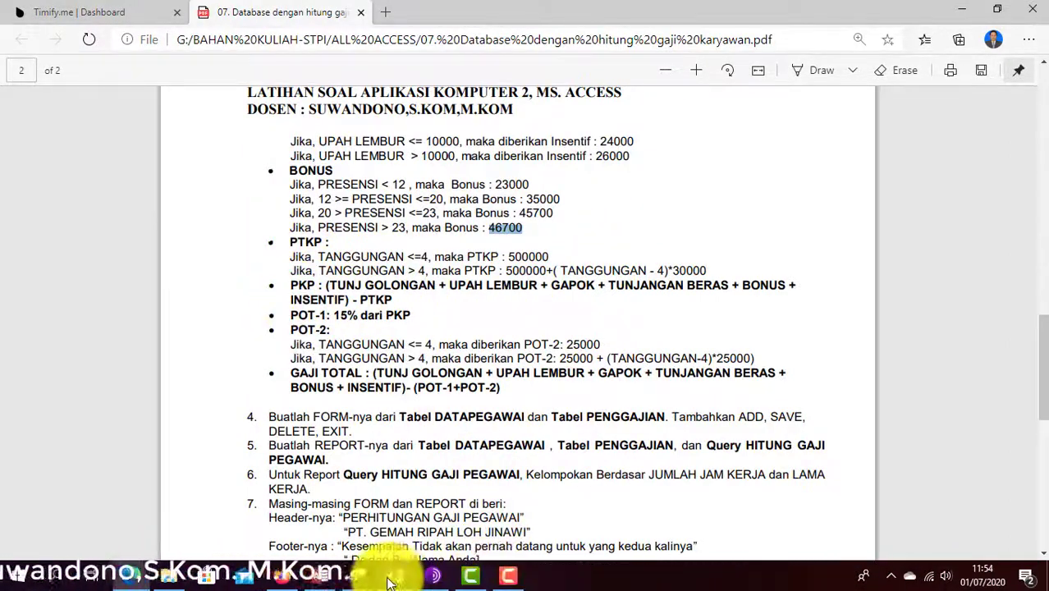
pyautogui.click(320, 577)
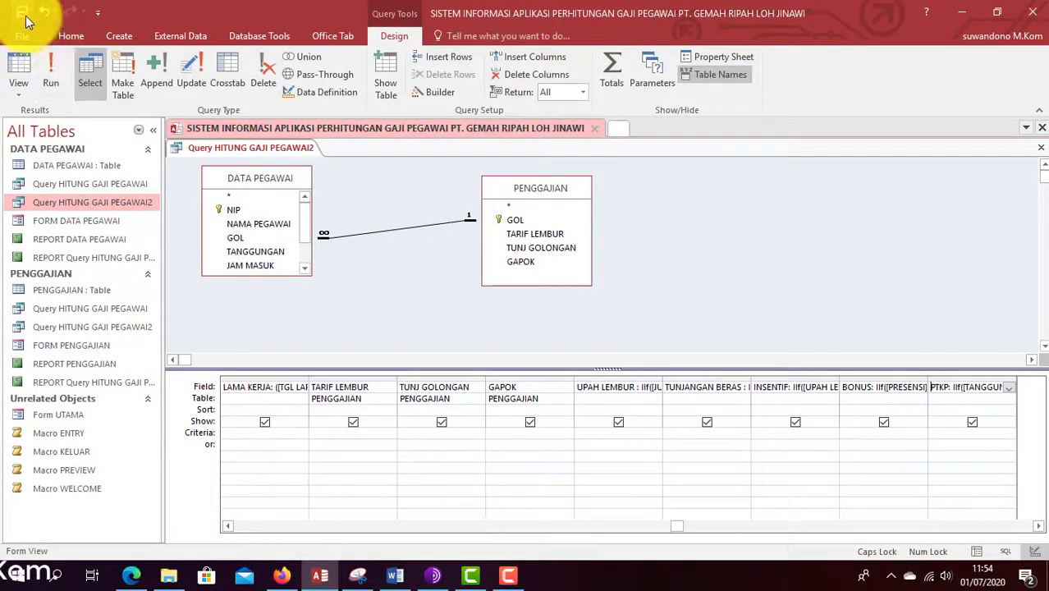
pyautogui.click(1039, 526)
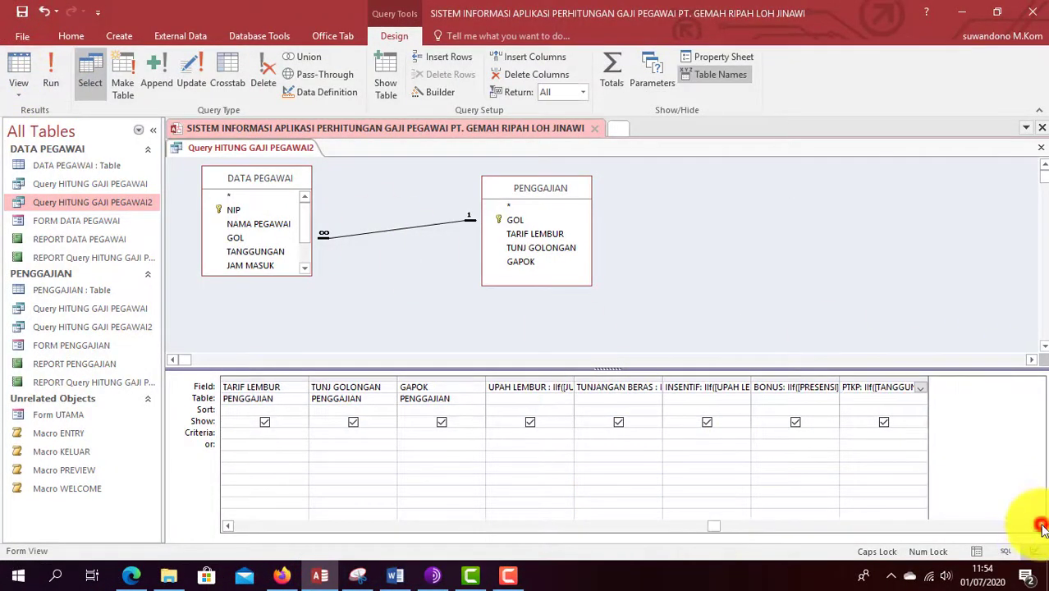
pyautogui.click(1039, 526)
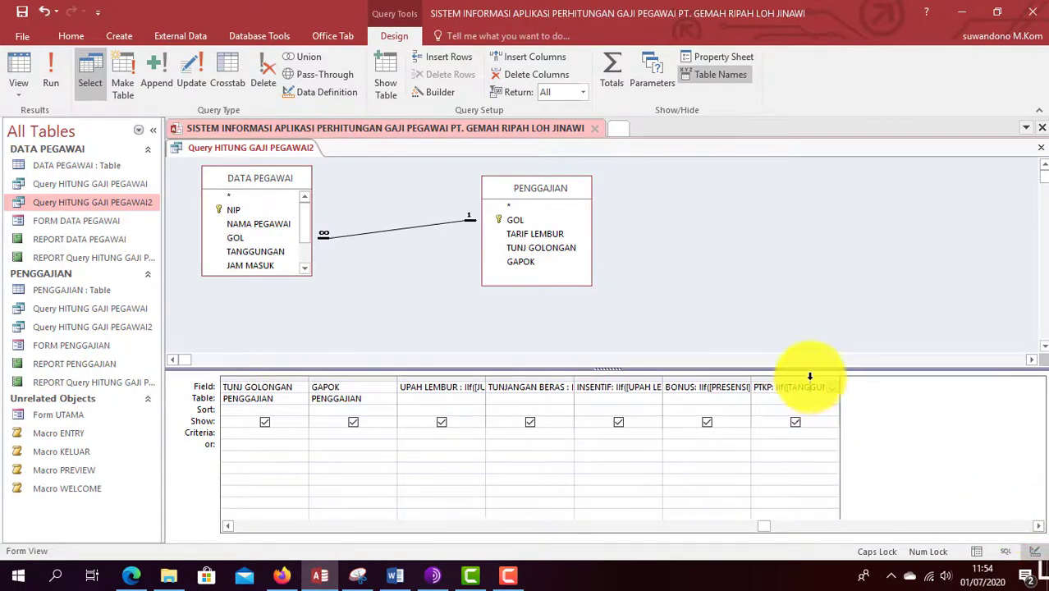
pyautogui.click(551, 56)
pyautogui.click(551, 57)
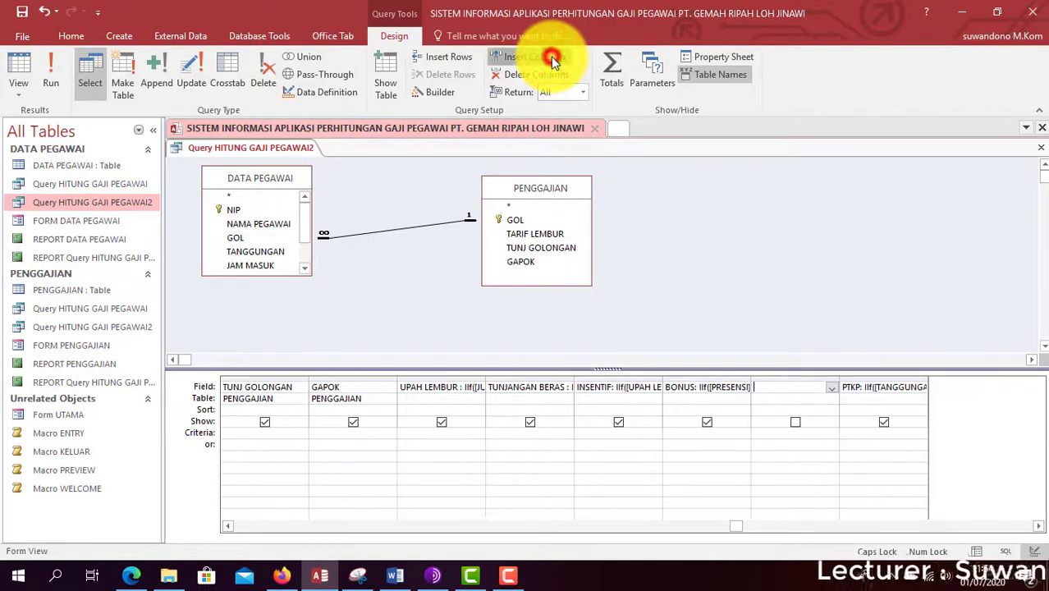
# Move the PTKP expression from its current column into the first blank column directly after BONUS.
pyautogui.click(956, 386)
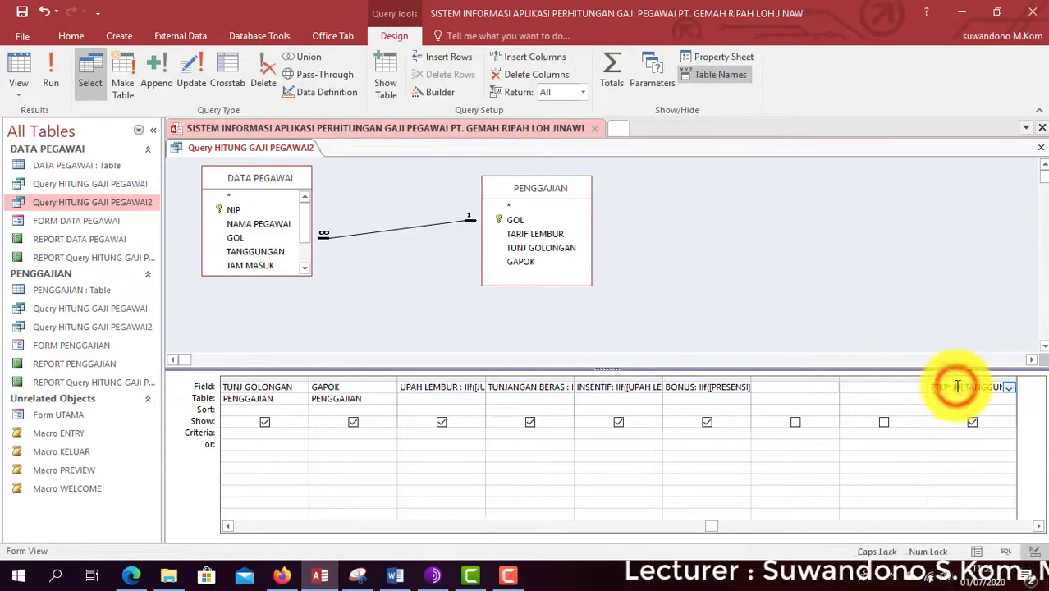
pyautogui.click(414, 88)
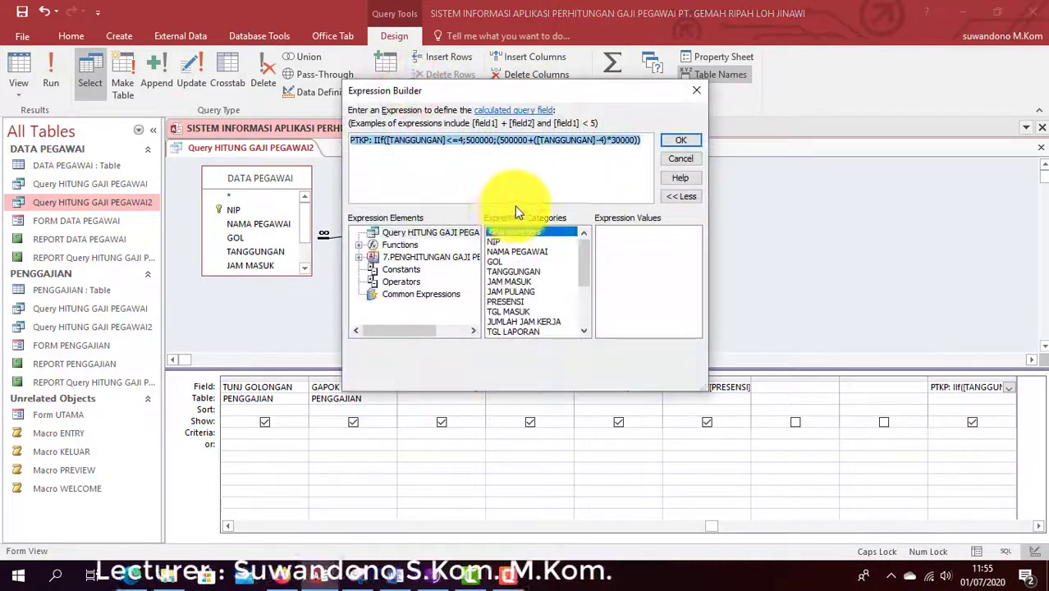
pyautogui.press('Delete')
pyautogui.click(681, 140)
pyautogui.click(797, 387)
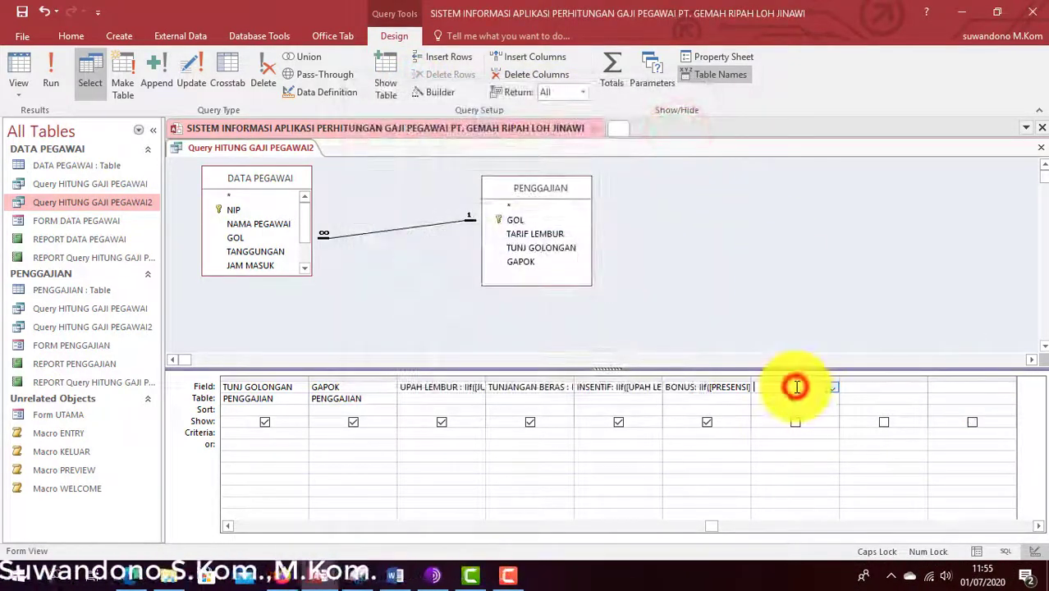
pyautogui.hotkey('ctrl', 'v')
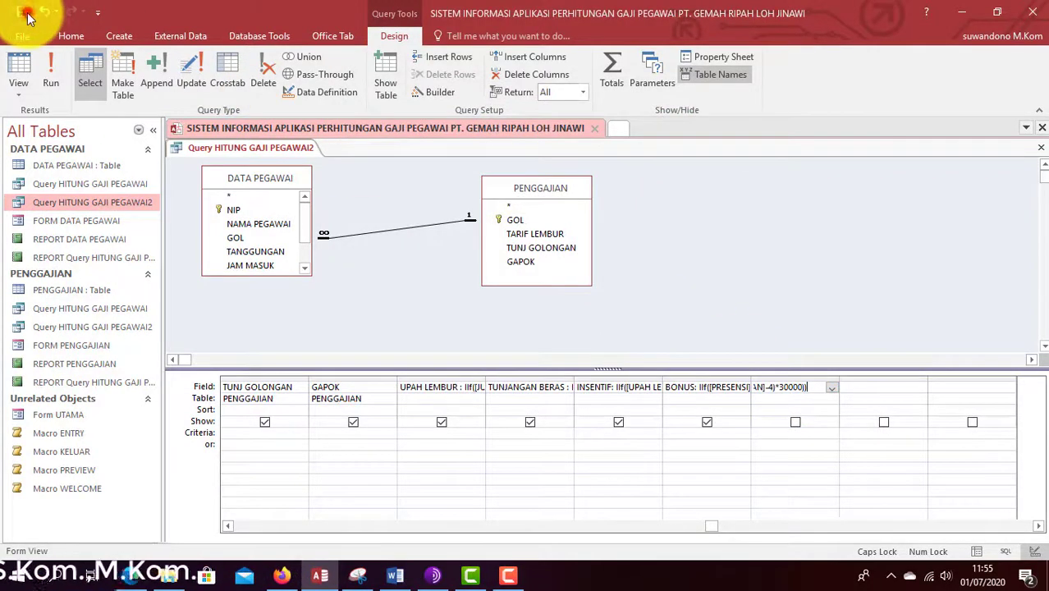
# Review the moved PTKP column in the datasheet results and go back to the query design.
pyautogui.click(18, 73)
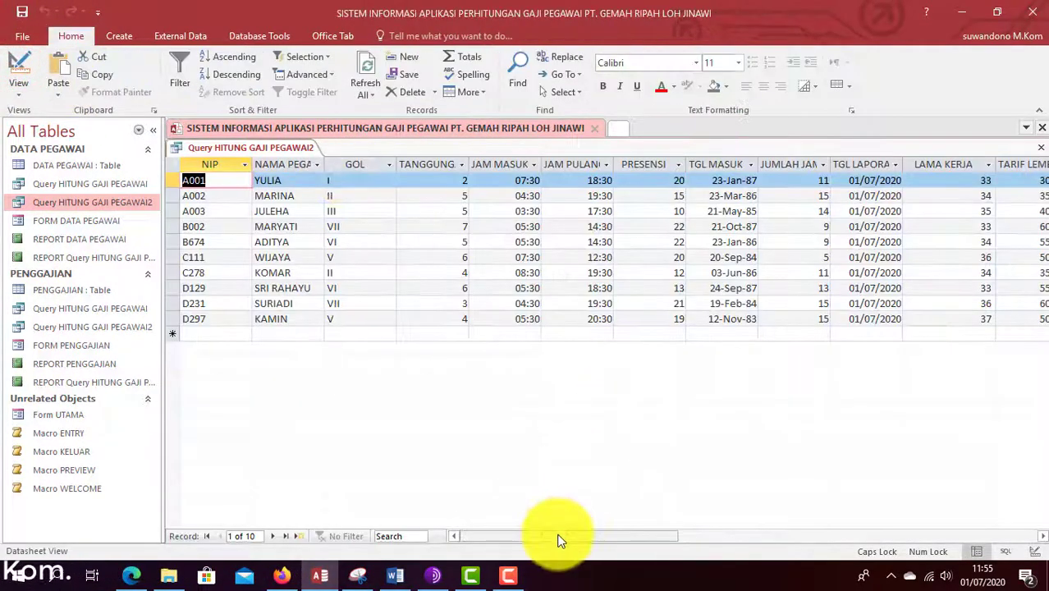
pyautogui.moveTo(560, 536); pyautogui.dragTo(823, 537)
pyautogui.click(16, 64)
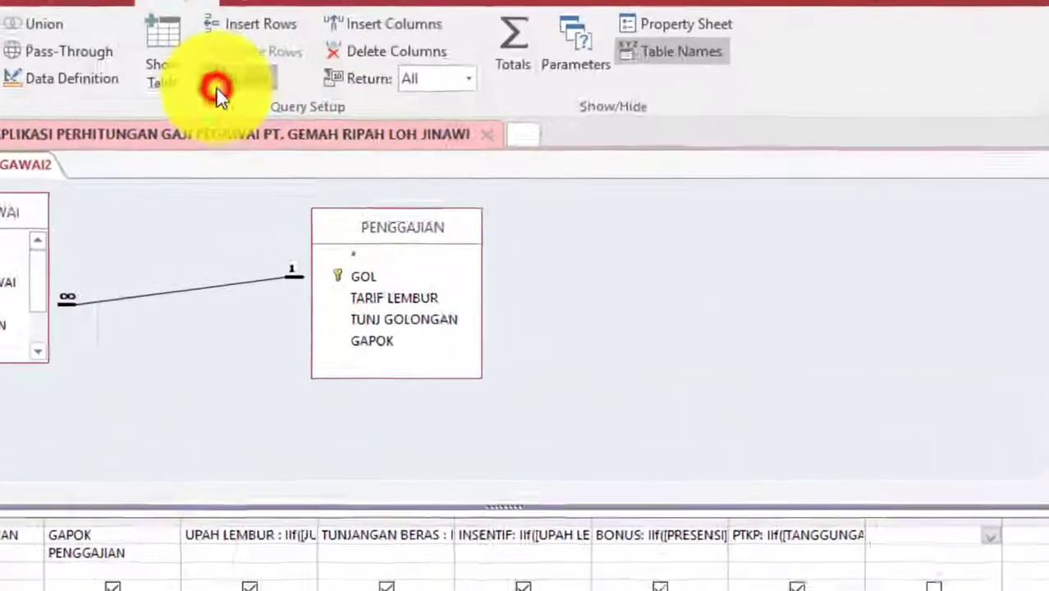
# Begin the expression PKP:( in the blank column after PTKP, consulting the PKP formula in the exercise PDF and returning to Access.
pyautogui.click(380, 94)
pyautogui.write('PKP:')
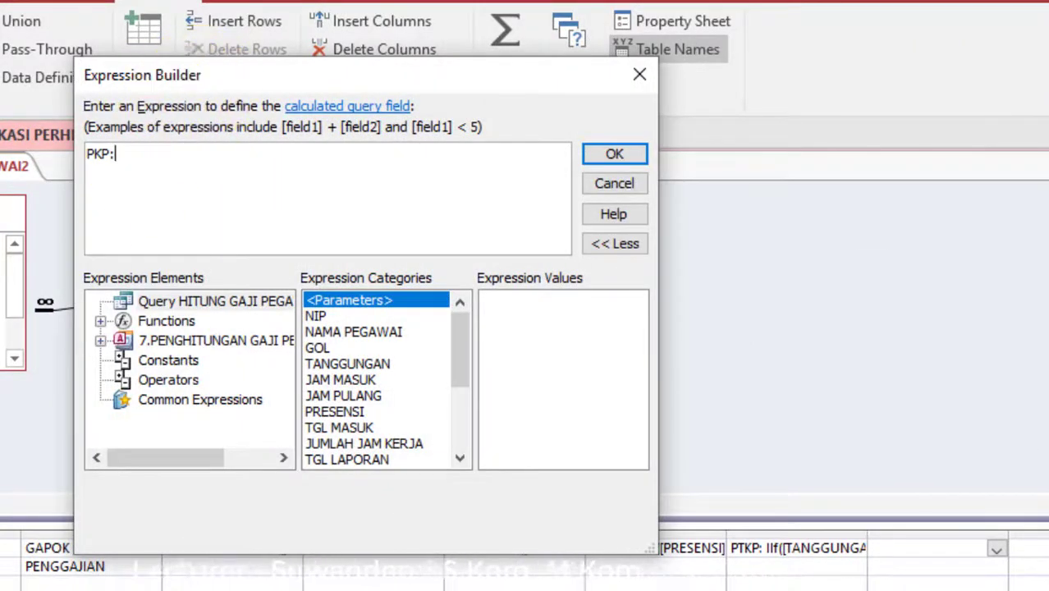
pyautogui.hotkey('alt', 'Tab')
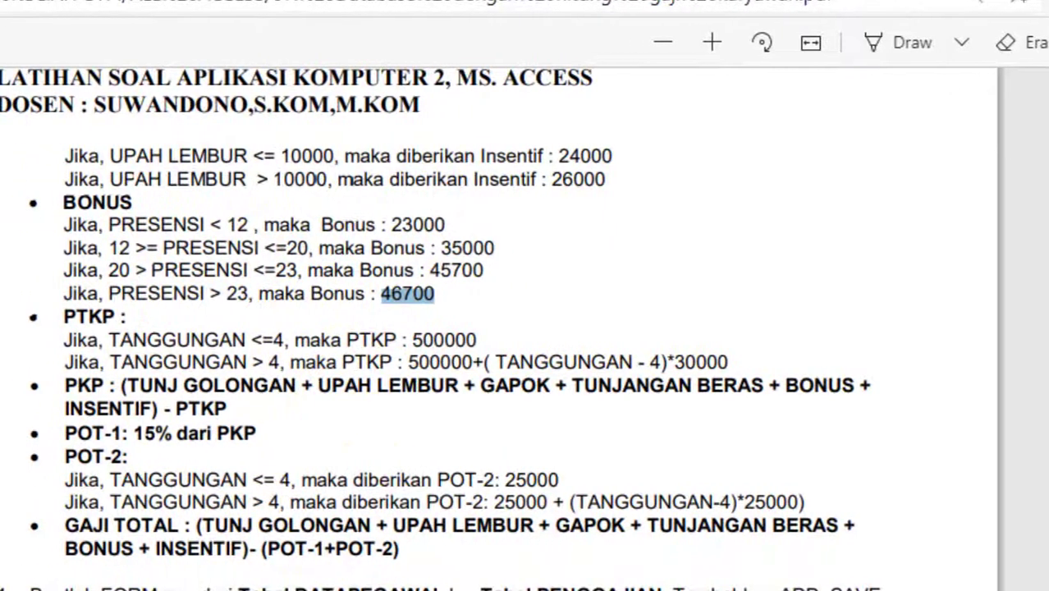
pyautogui.hotkey('alt', 'Tab')
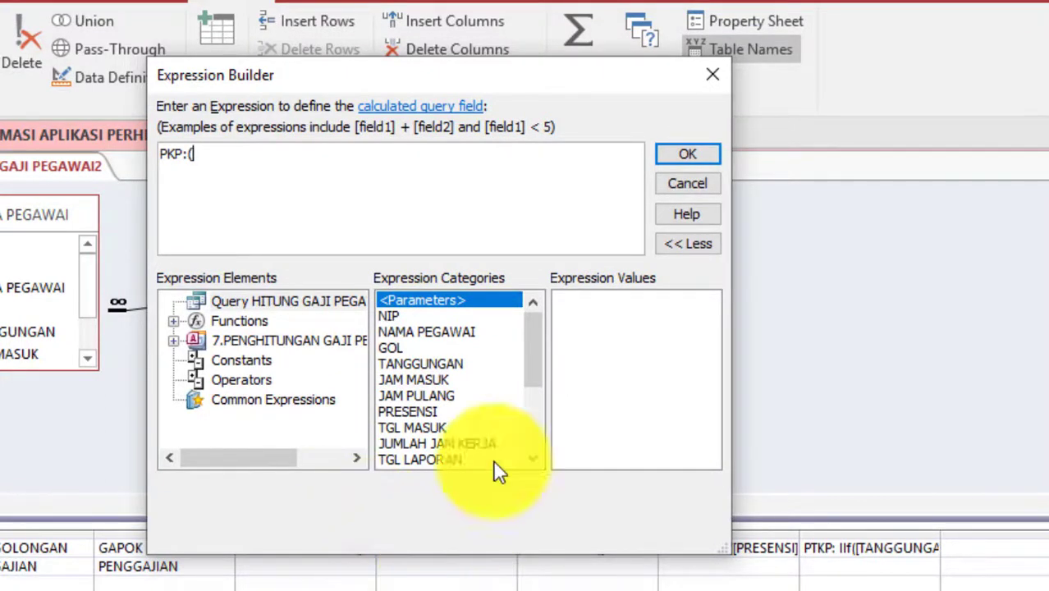
# Continue the PKP expression with the sum [TUNJ GOLONGAN] + [UPAH LEMBUR] + [GAPOK] + [TUNJANGAN BERAS] +.
pyautogui.moveTo(533, 355); pyautogui.dragTo(529, 483)
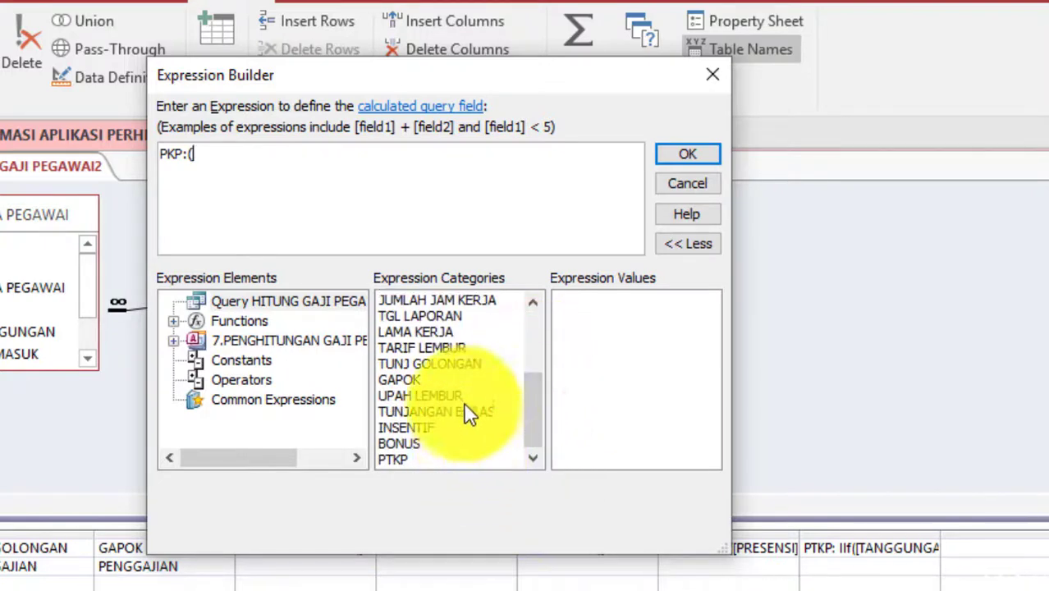
pyautogui.doubleClick(457, 364)
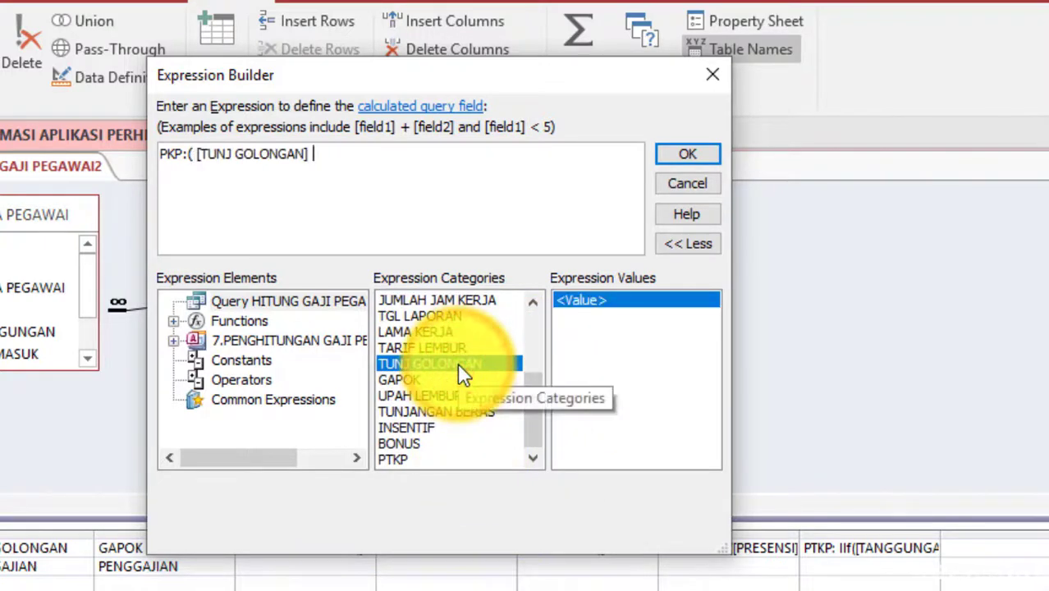
pyautogui.write('+')
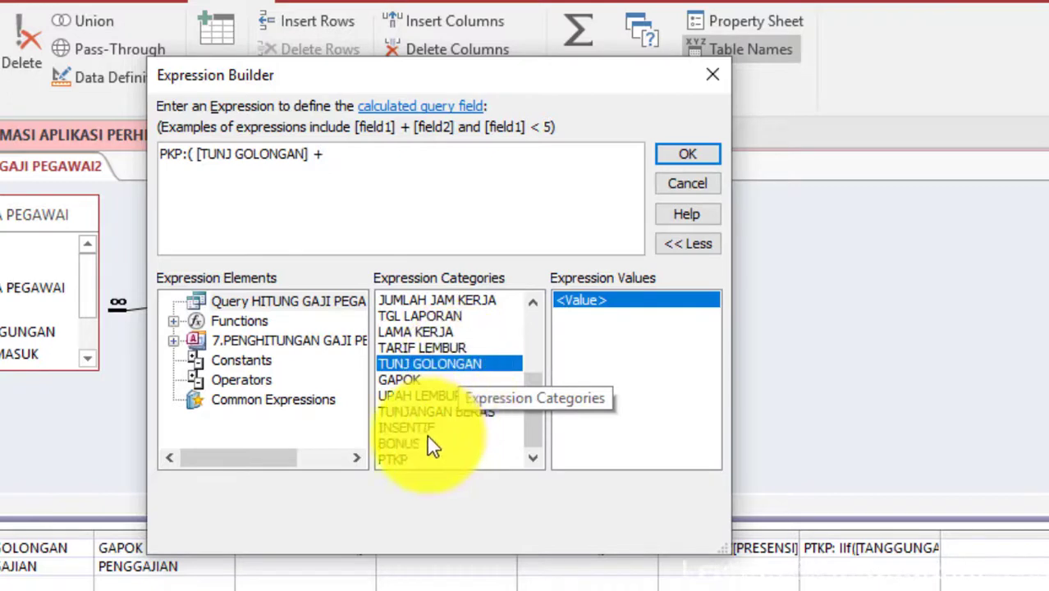
pyautogui.doubleClick(434, 395)
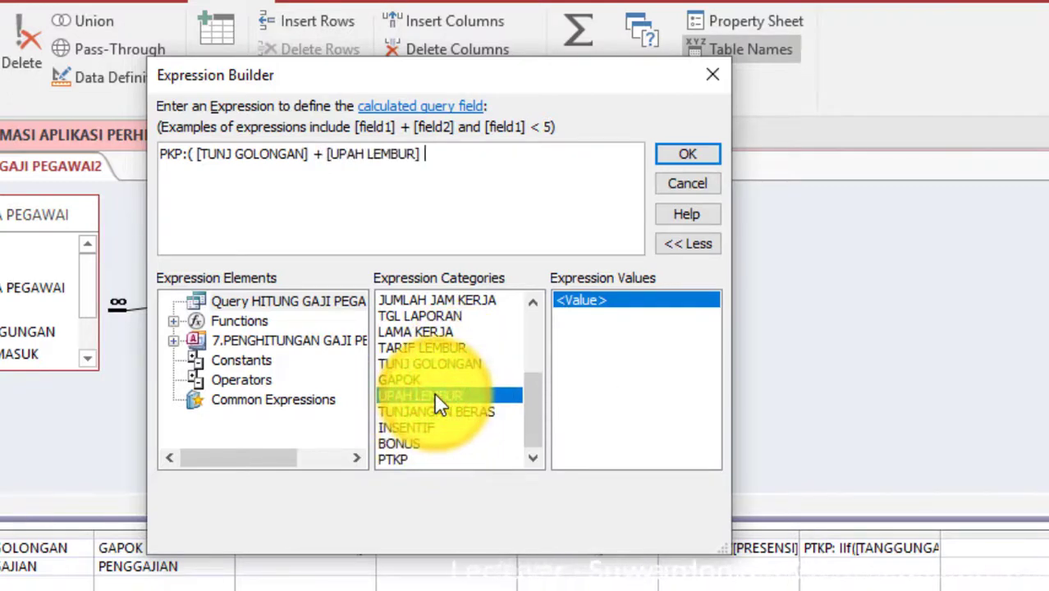
pyautogui.write('+')
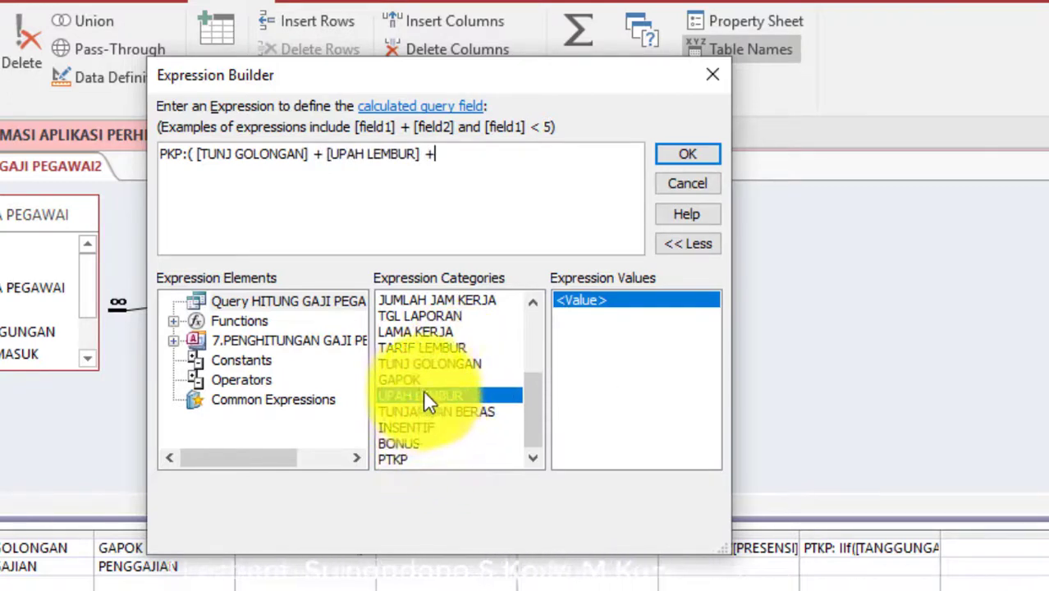
pyautogui.doubleClick(424, 380)
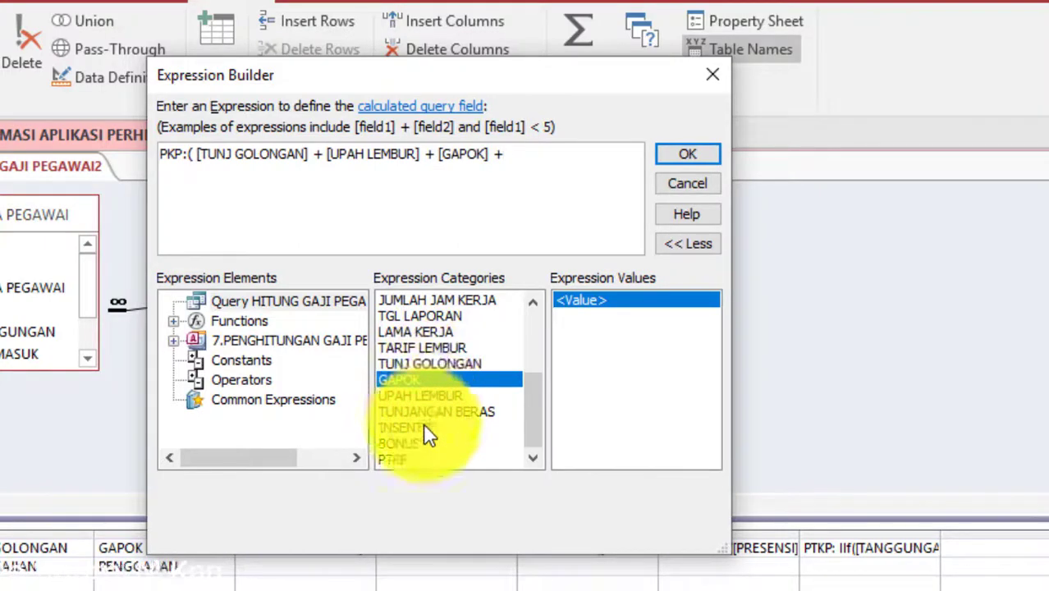
pyautogui.doubleClick(437, 411)
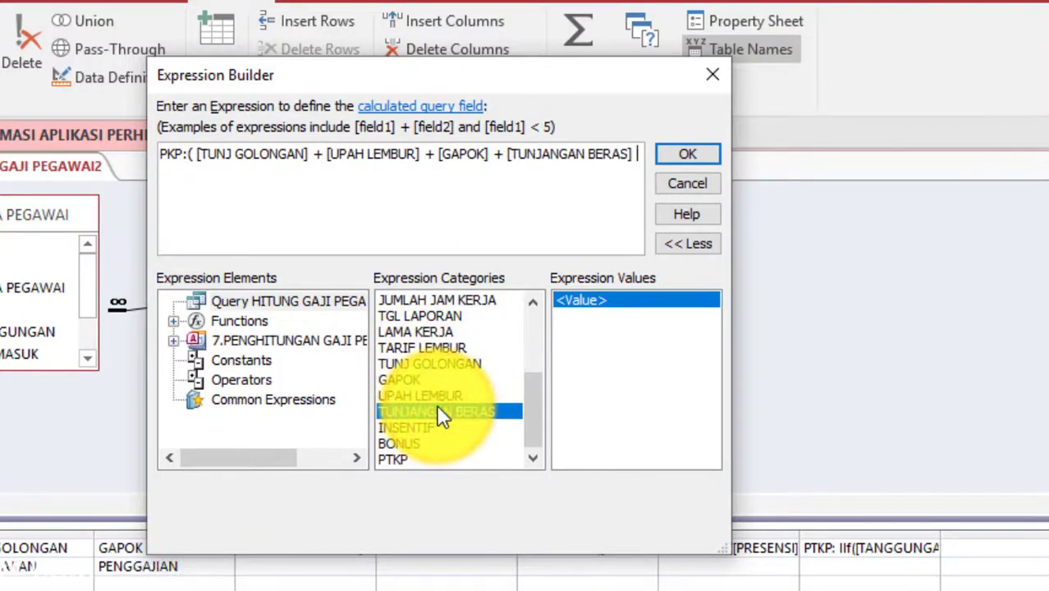
pyautogui.write('+')
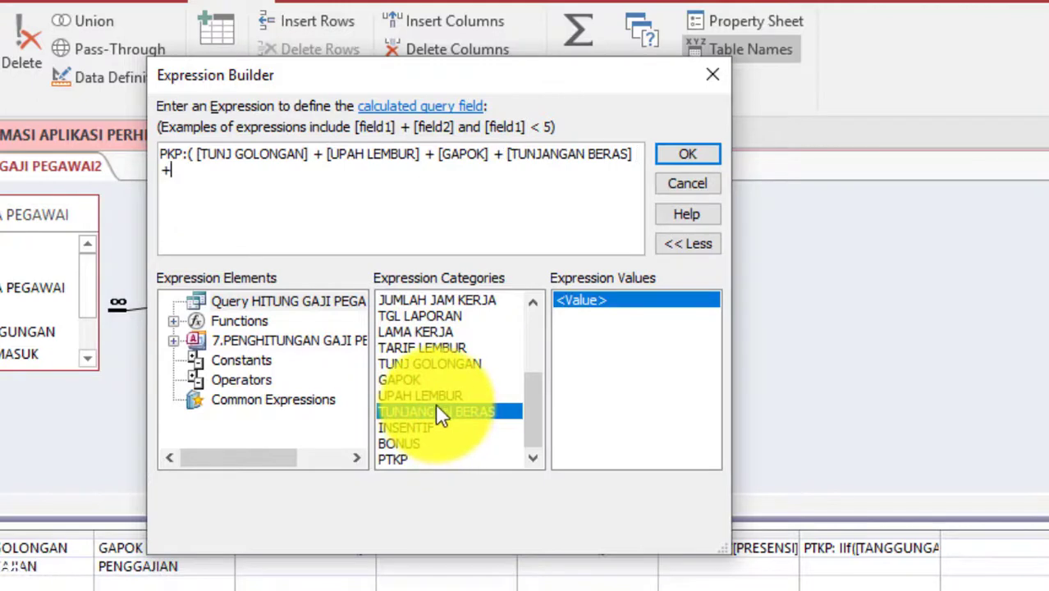
# Complete the PKP expression with [BONUS] + [INSENTIF] )- [PTKP] and accept it into the query column.
pyautogui.doubleClick(407, 444)
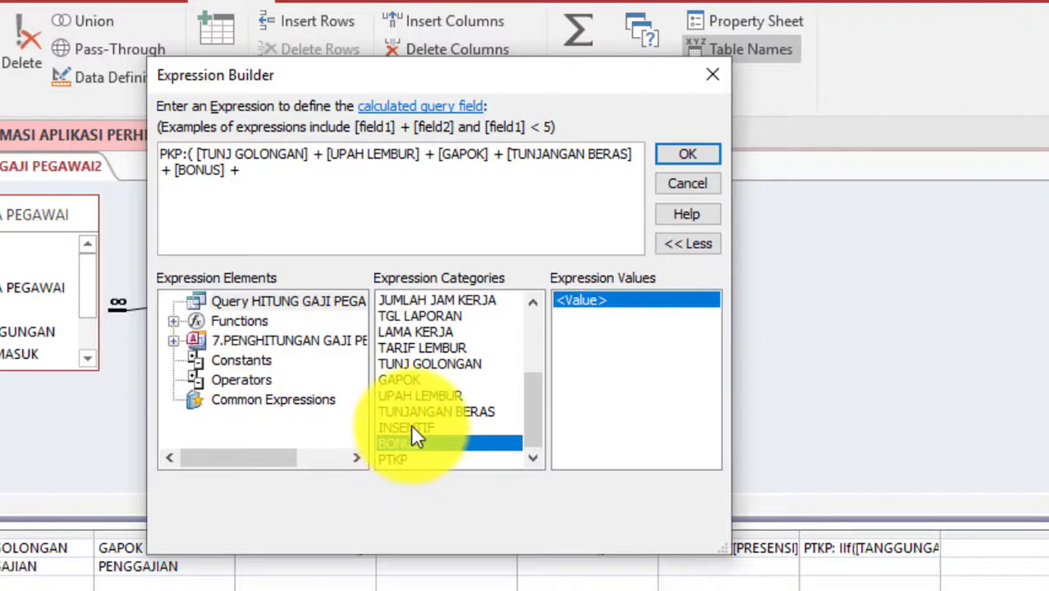
pyautogui.doubleClick(410, 424)
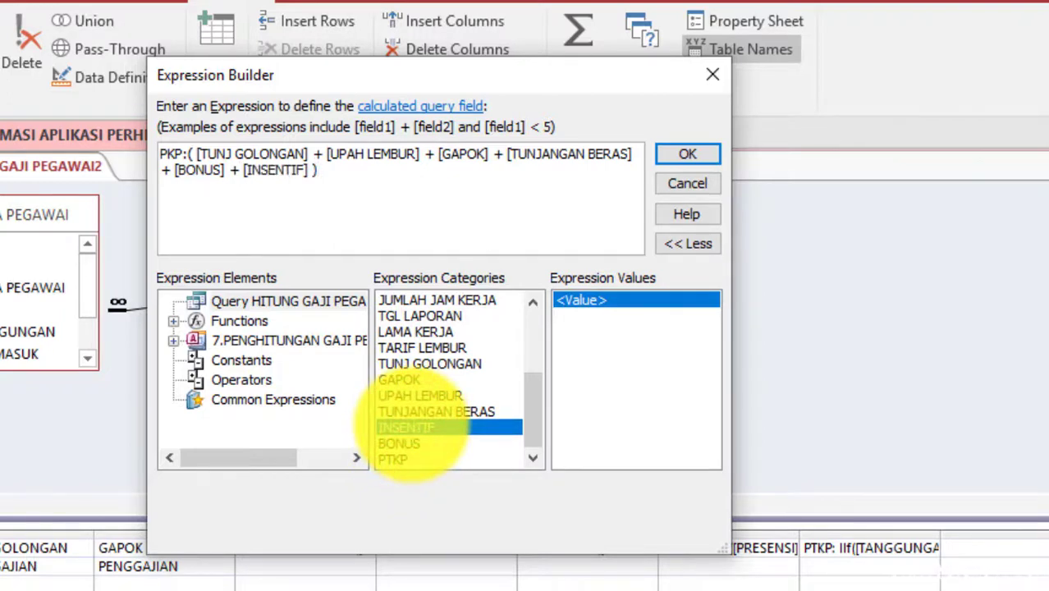
pyautogui.write('-')
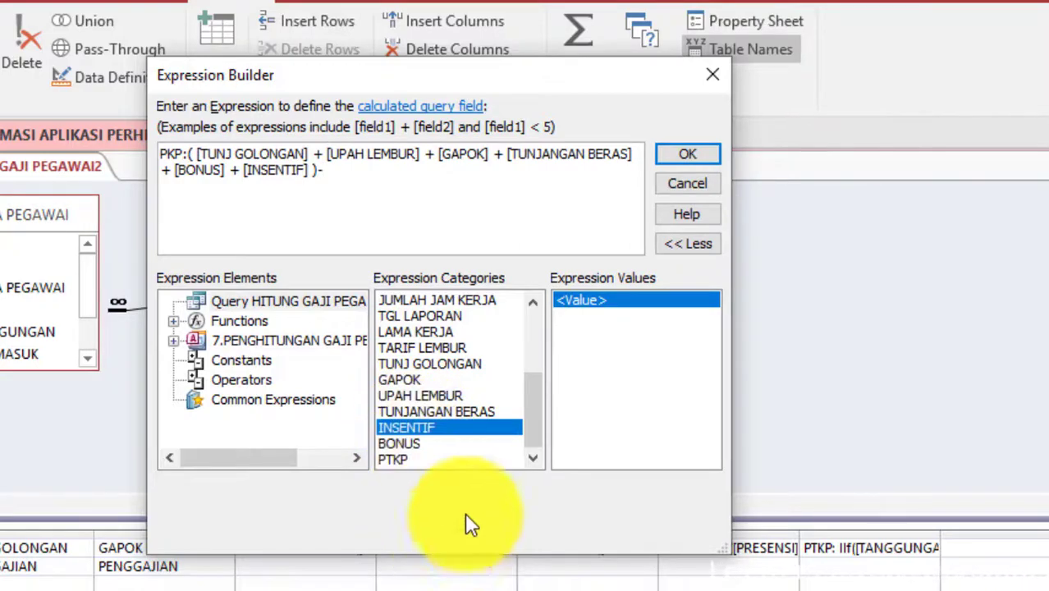
pyautogui.doubleClick(403, 460)
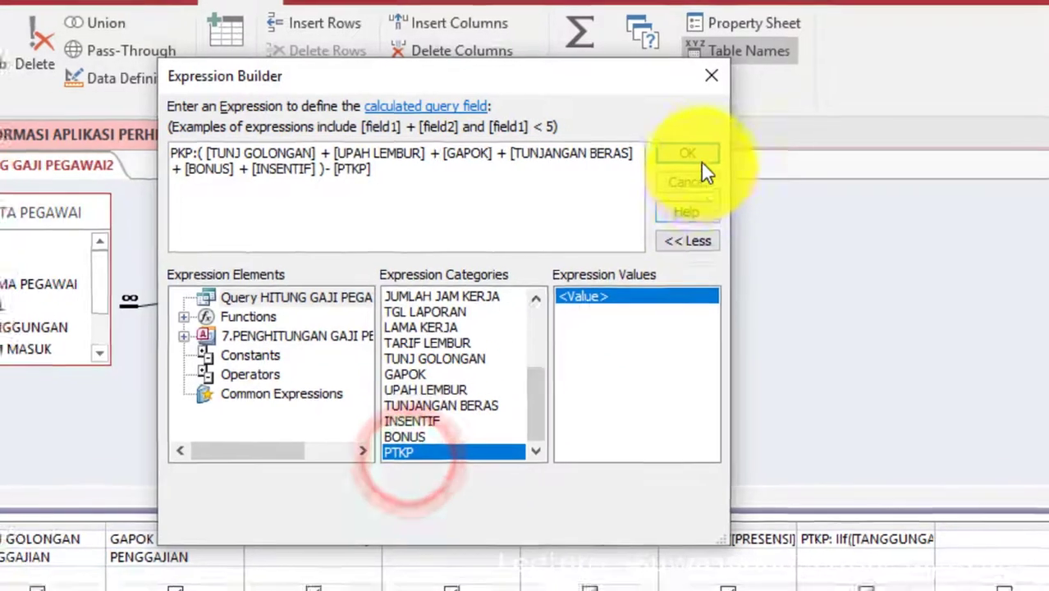
pyautogui.click(688, 155)
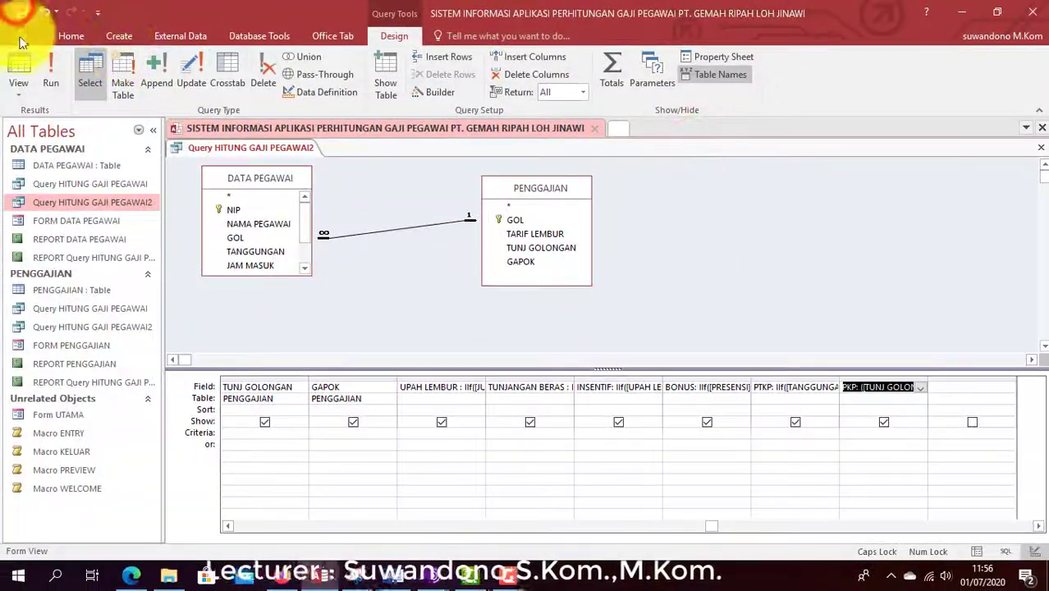
# Review the PKP column in the query's datasheet results and return to the query design.
pyautogui.click(18, 78)
pyautogui.moveTo(603, 536); pyautogui.dragTo(832, 529)
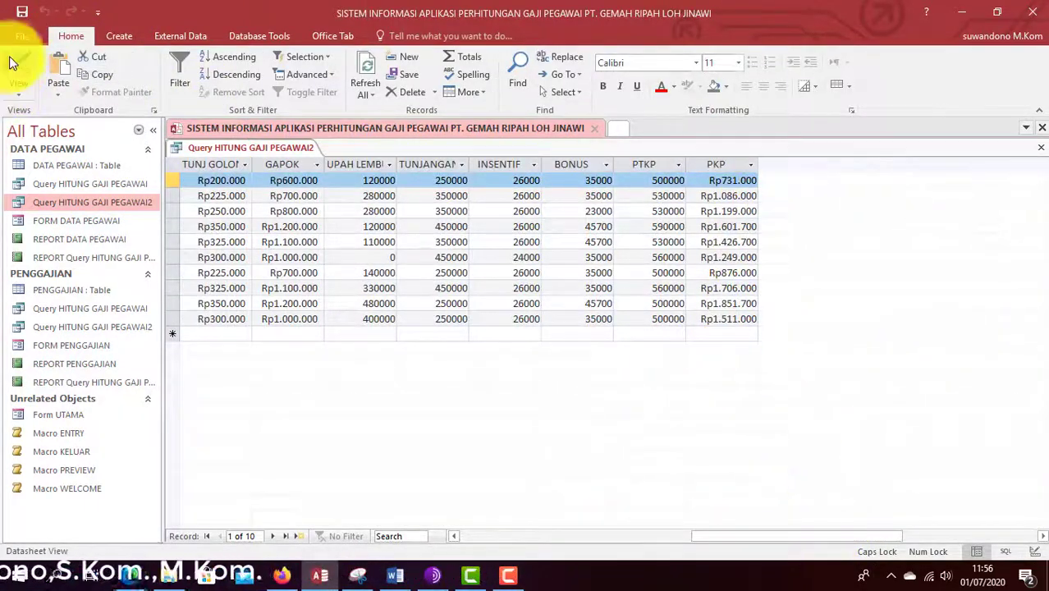
pyautogui.click(18, 70)
# Insert a blank query column after PKP, check the POT-1 formula in the exercise PDF and return to Access.
pyautogui.click(961, 387)
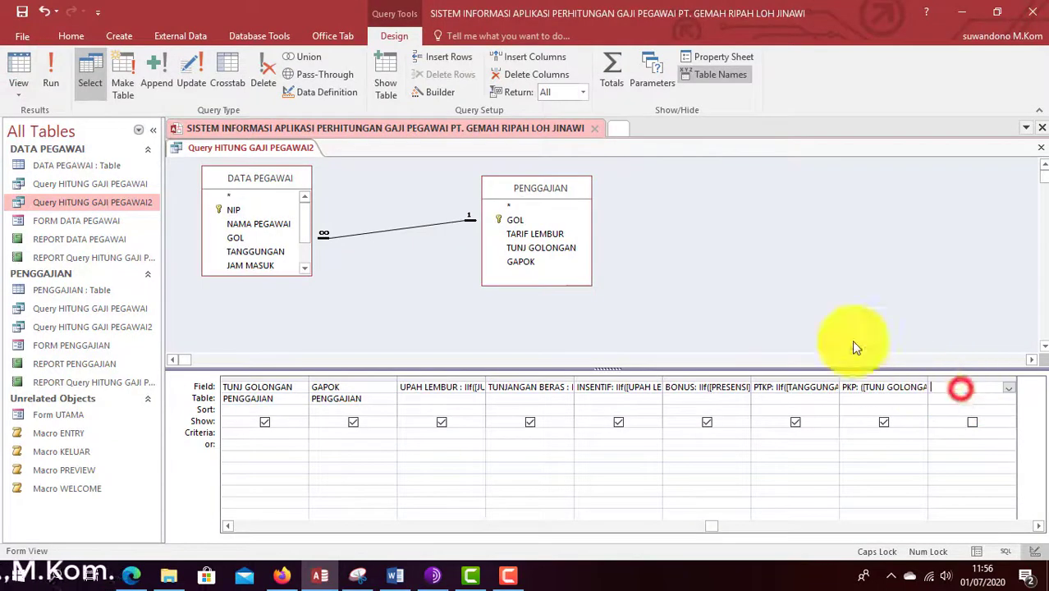
pyautogui.click(534, 57)
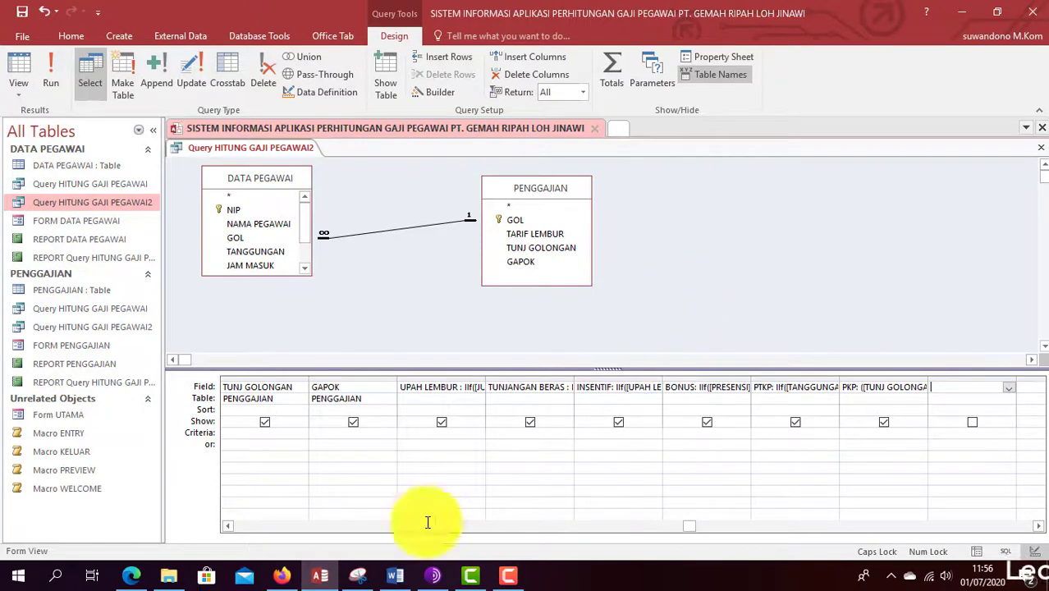
pyautogui.click(131, 576)
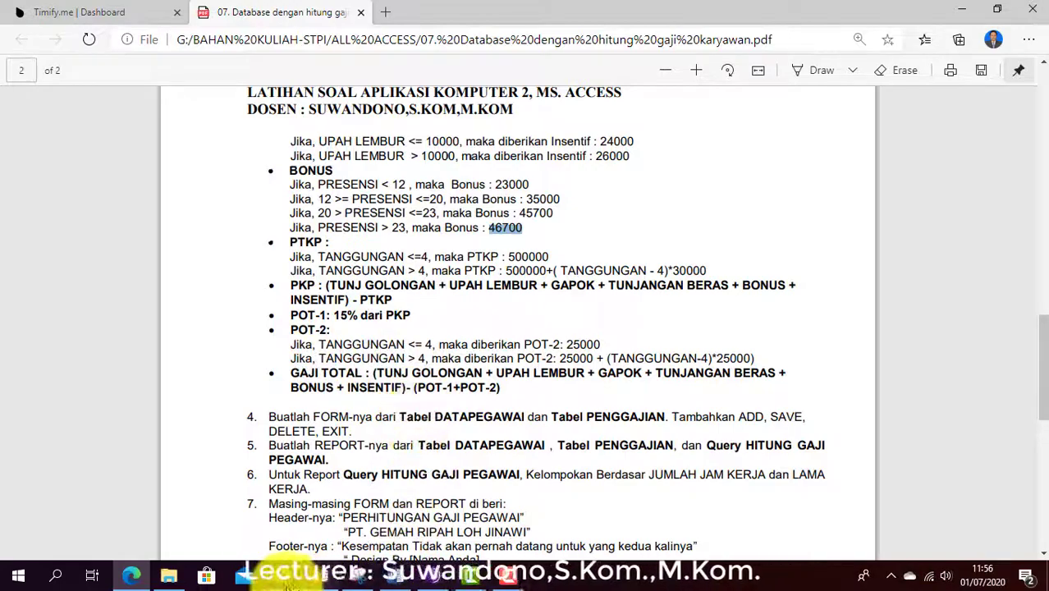
pyautogui.hotkey('alt', 'Tab')
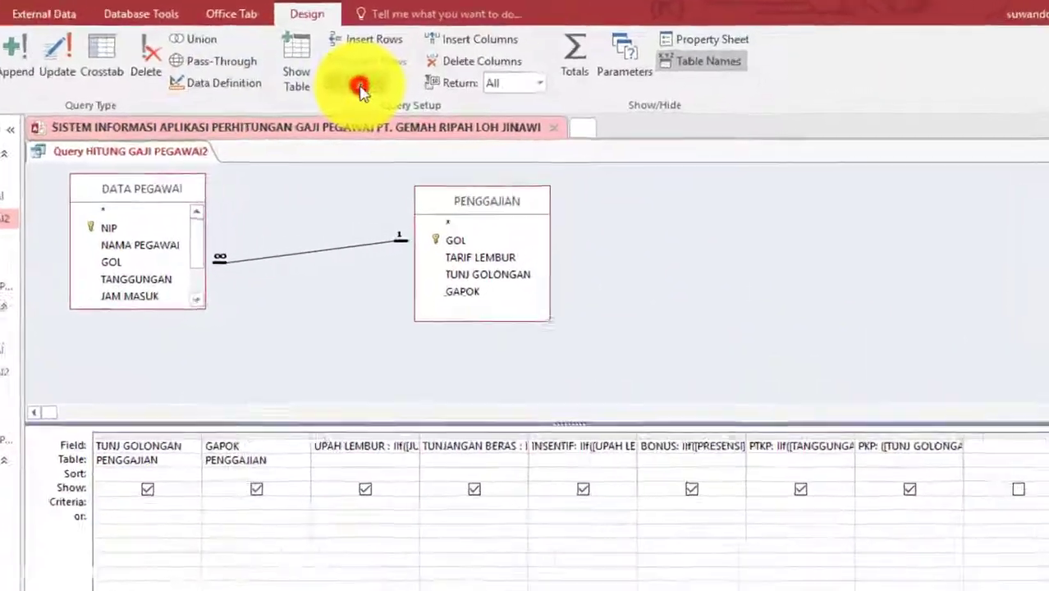
# Build the expression POT-1:0,15* [PKP] in the blank column after PKP and accept it.
pyautogui.click(438, 92)
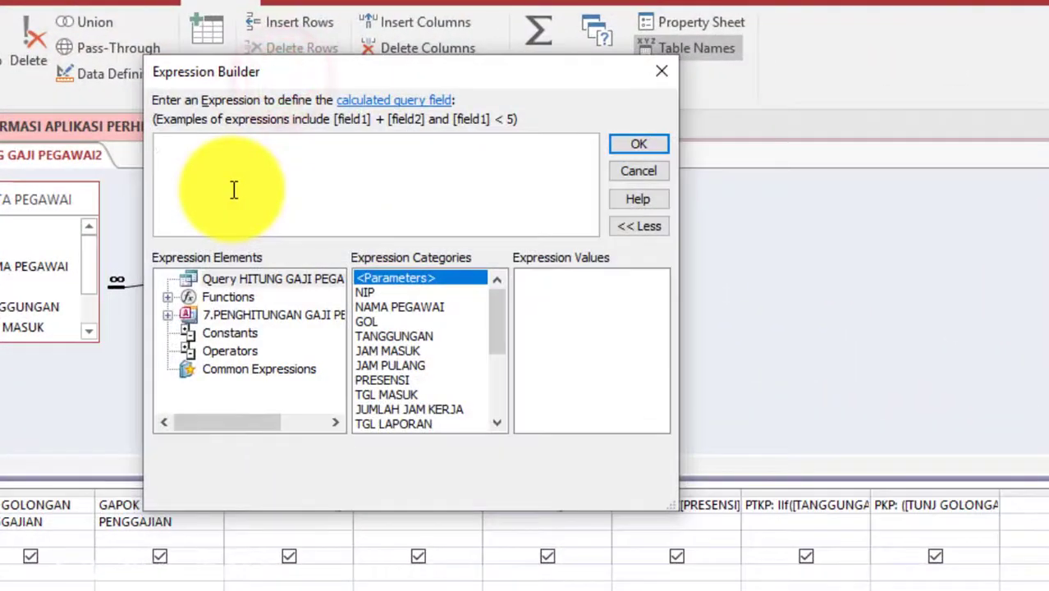
pyautogui.write('POT-1:0,15*')
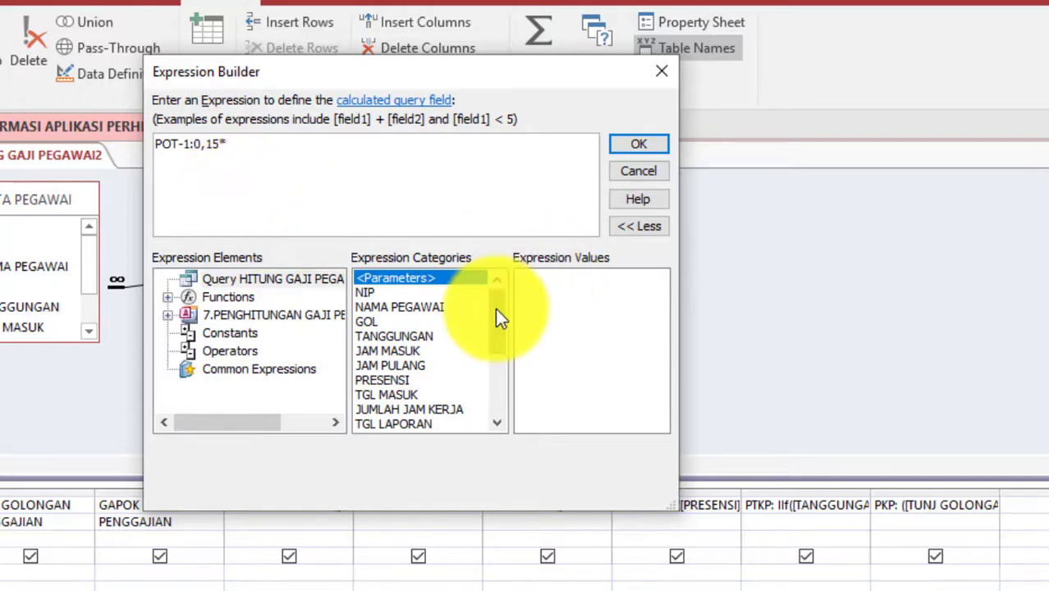
pyautogui.moveTo(496, 308); pyautogui.dragTo(500, 414)
pyautogui.doubleClick(377, 424)
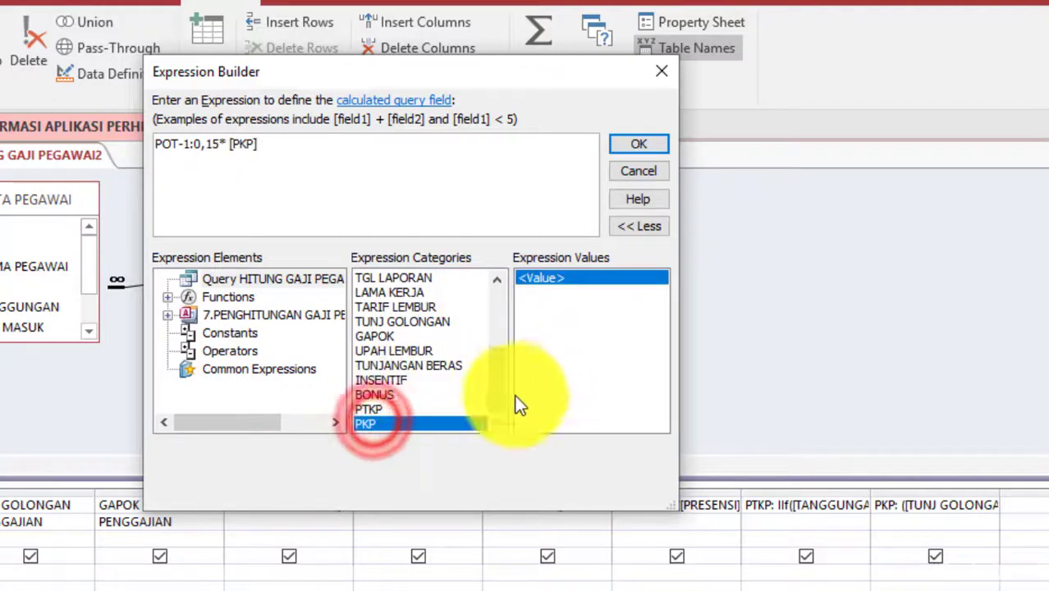
pyautogui.click(653, 138)
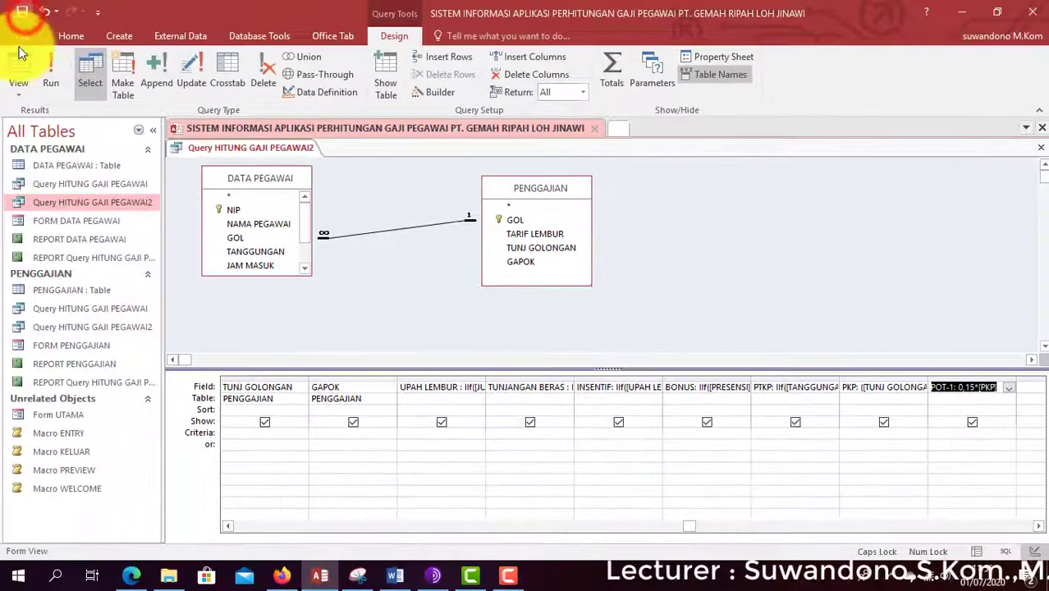
# Review the POT-1 column in the query's datasheet results and return to the query design.
pyautogui.click(16, 68)
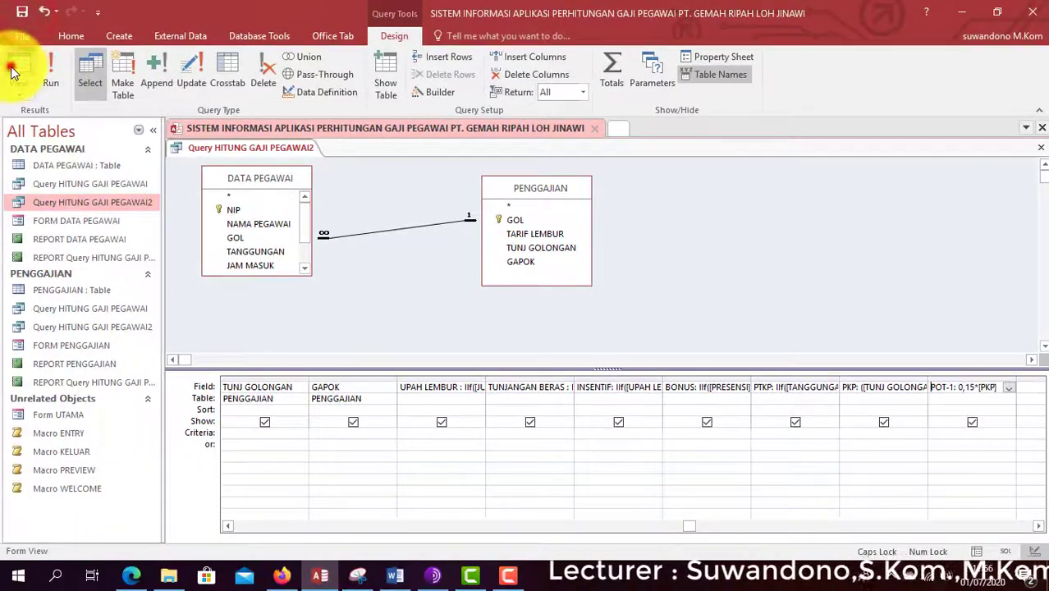
pyautogui.moveTo(639, 530); pyautogui.dragTo(890, 529)
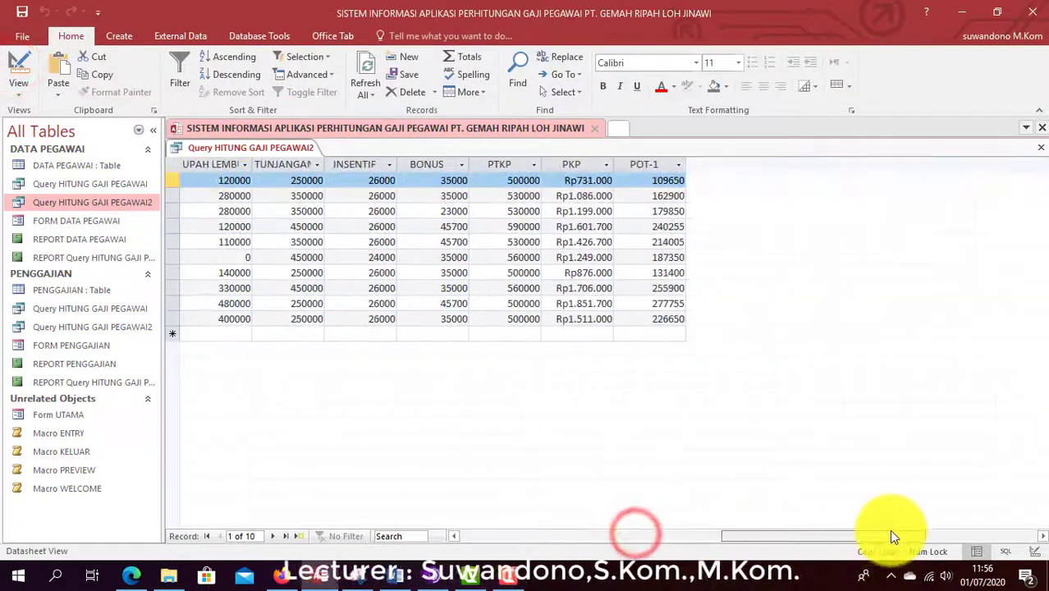
pyautogui.click(18, 68)
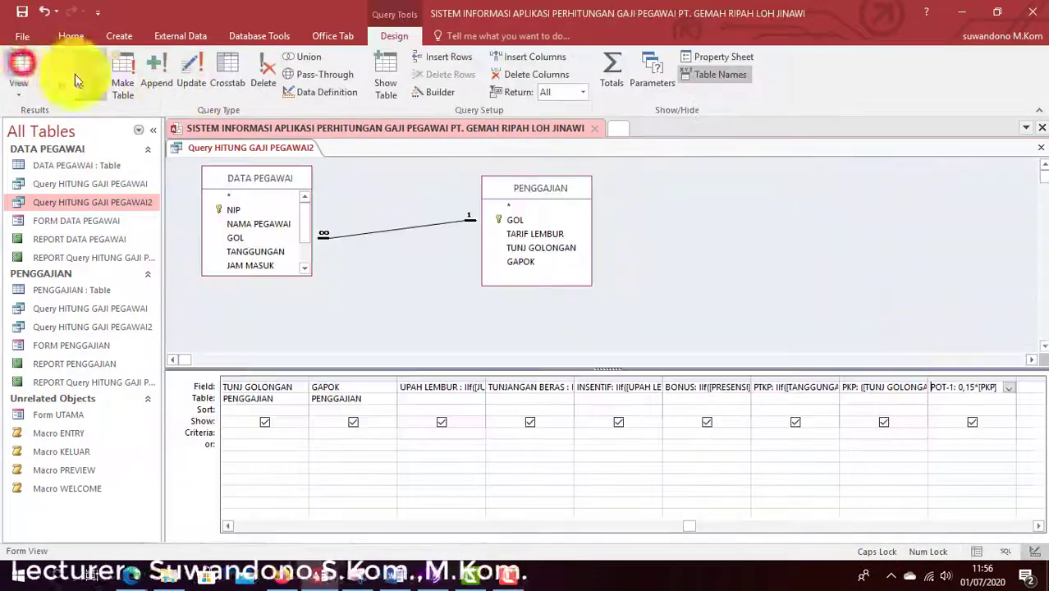
# Begin the expression POT-2:IIF( in the blank column after POT-1, consulting the POT-2 rules in the exercise PDF and returning to Access.
pyautogui.click(1027, 388)
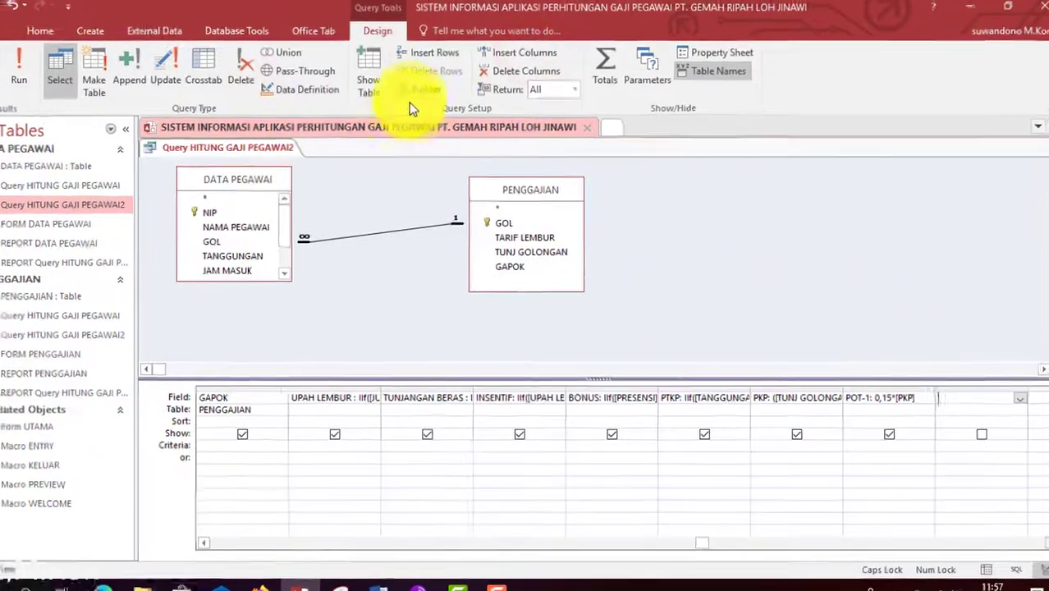
pyautogui.click(430, 93)
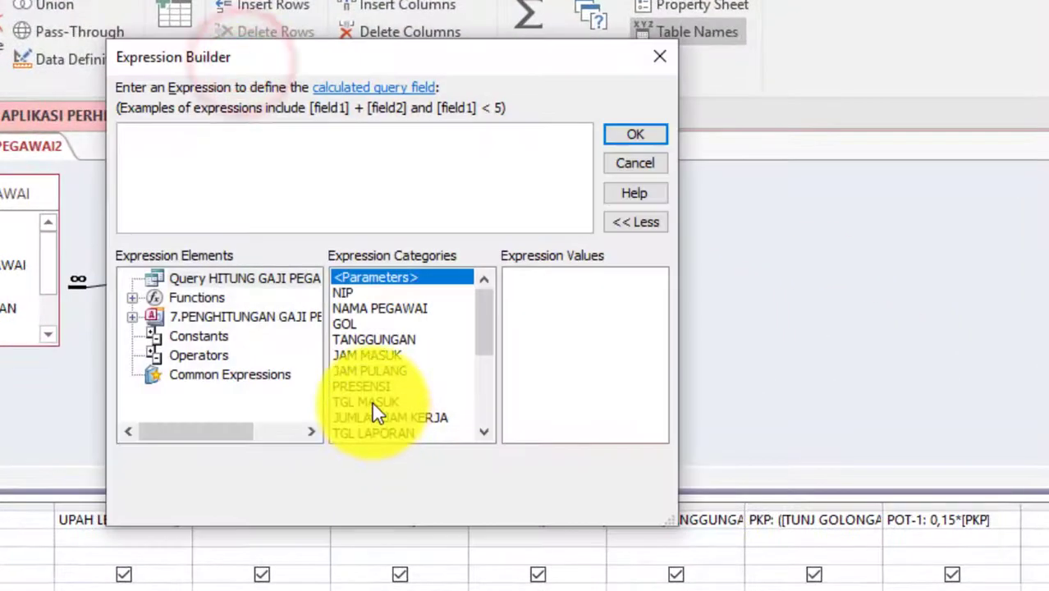
pyautogui.write('POT-2')
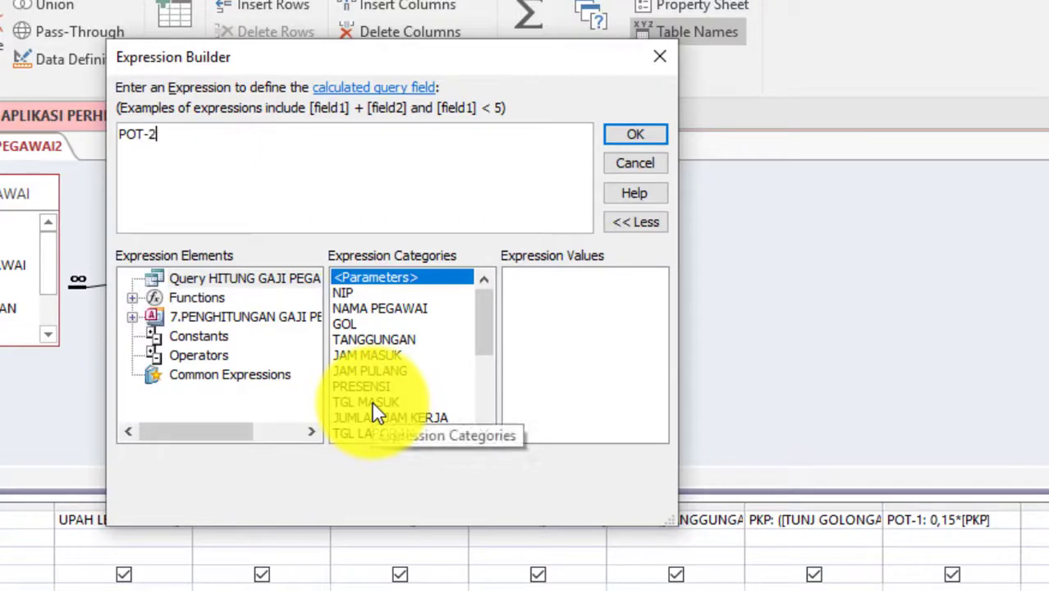
pyautogui.write(':')
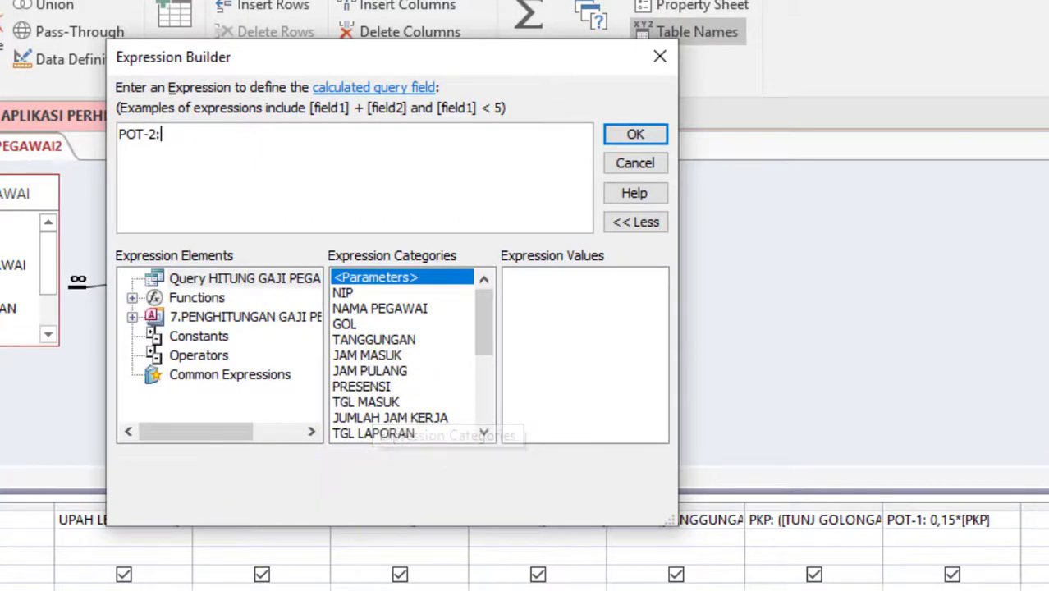
pyautogui.hotkey('alt', 'Tab')
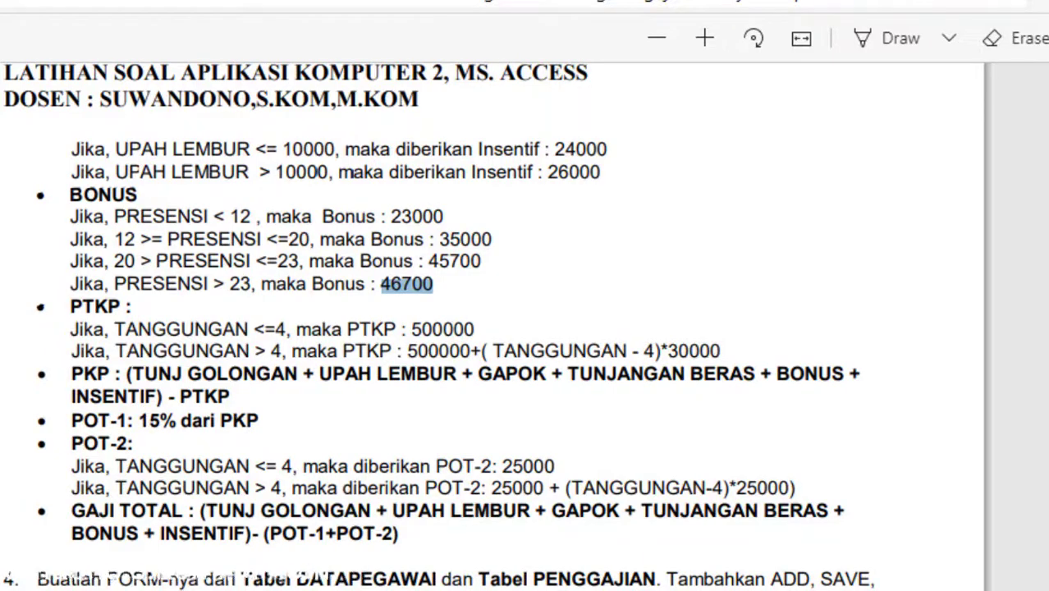
pyautogui.hotkey('alt', 'Tab')
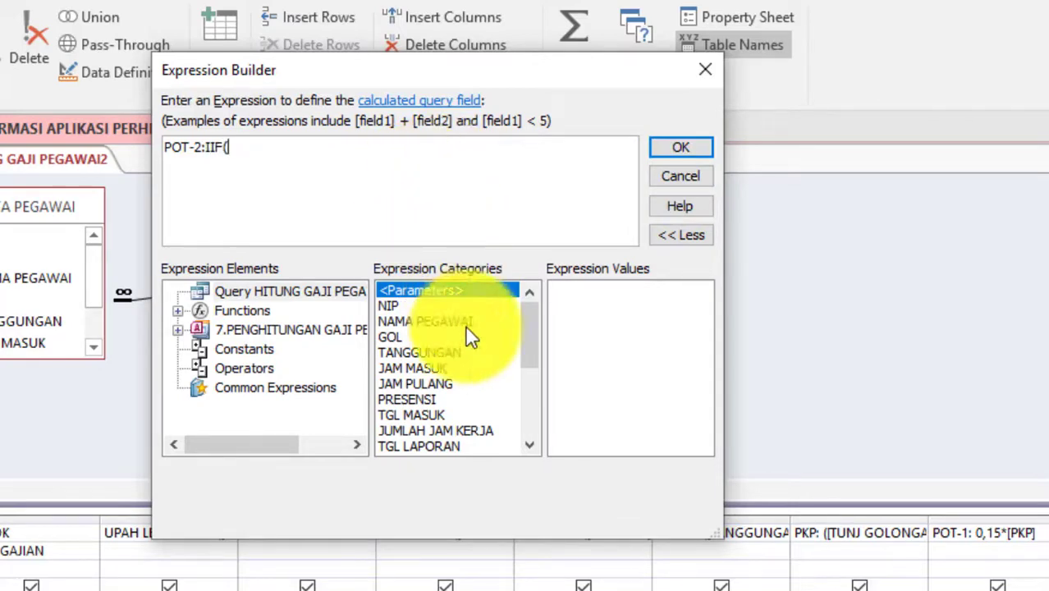
# Extend the POT-2 expression with [TANGGUNGAN] <=4;25000;(25000+, consulting the POT-2 rules in the exercise PDF and returning to Access.
pyautogui.click(424, 352)
pyautogui.doubleClick(424, 351)
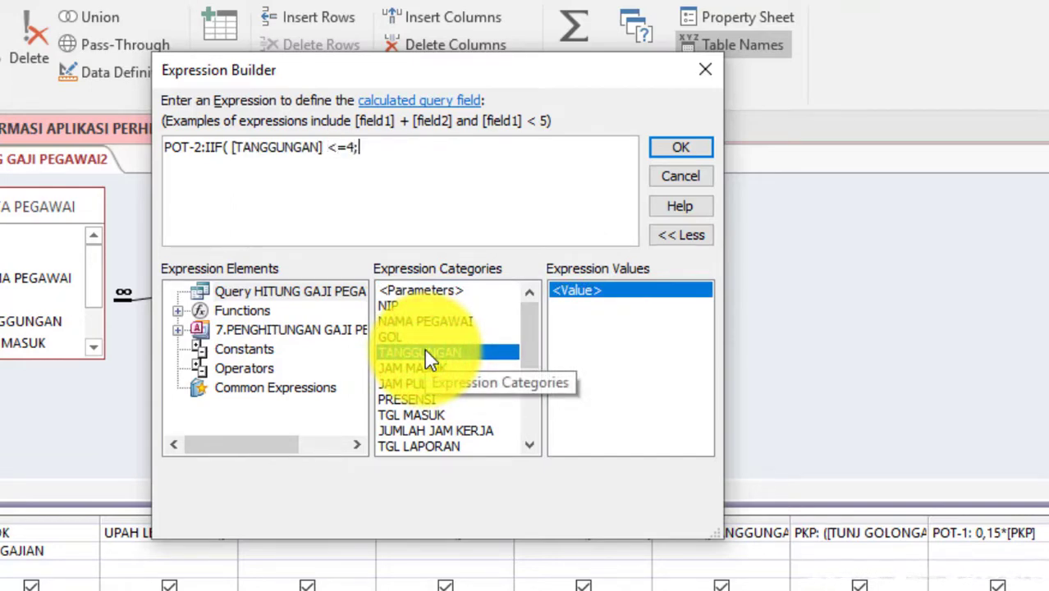
pyautogui.write('<=4;25000;(')
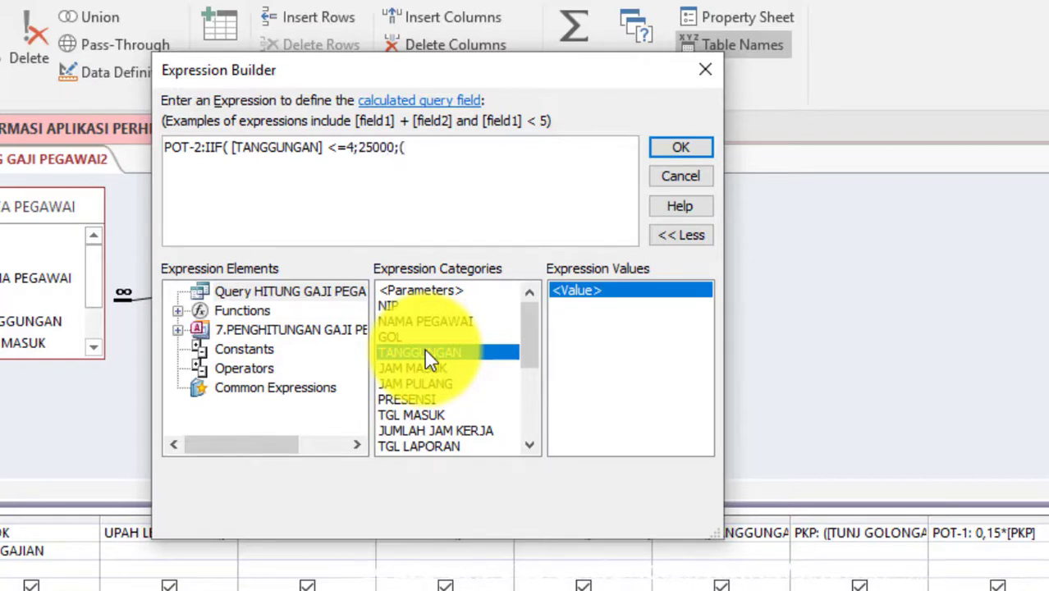
pyautogui.click(129, 576)
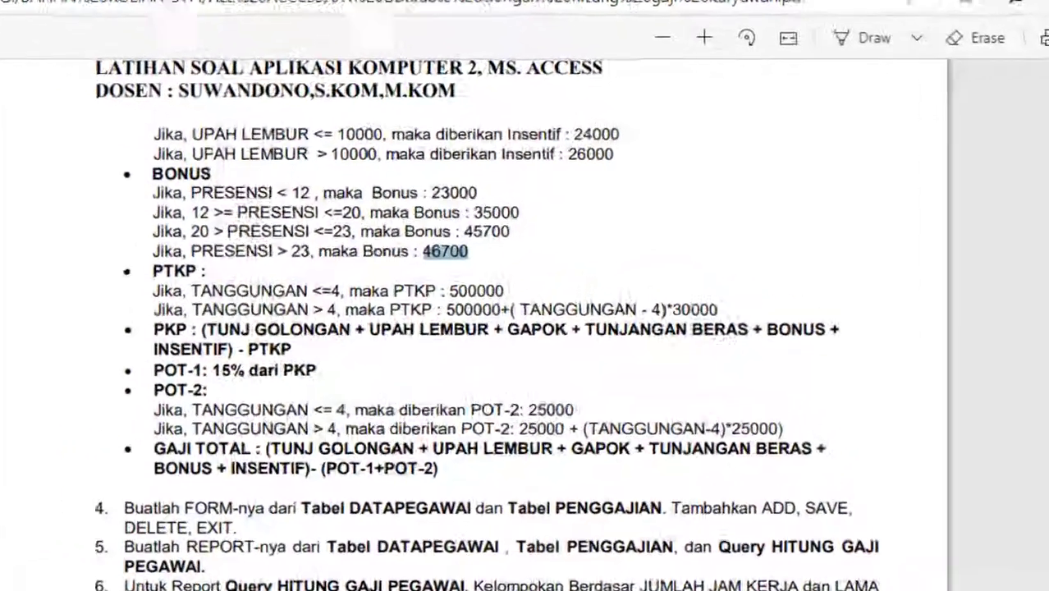
pyautogui.click(321, 576)
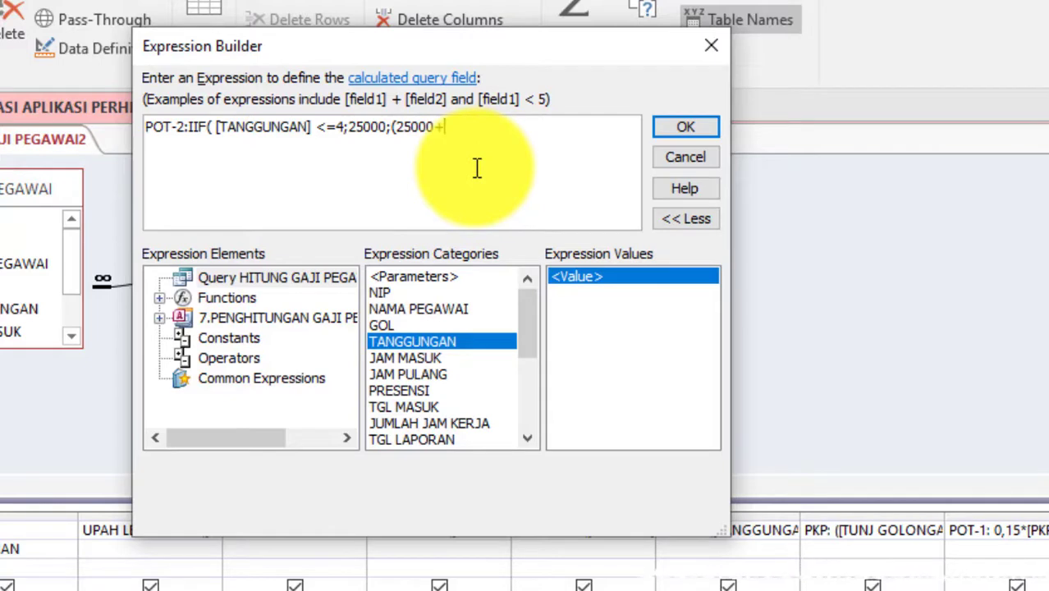
# Complete the POT-2 expression with ( [TANGGUNGAN] -4)*25000)) and accept it.
pyautogui.write('(')
pyautogui.moveTo(529, 328)
pyautogui.mouseDown()
pyautogui.moveTo(532, 451)
pyautogui.moveTo(545, 342)
pyautogui.mouseUp()
pyautogui.doubleClick(442, 310)
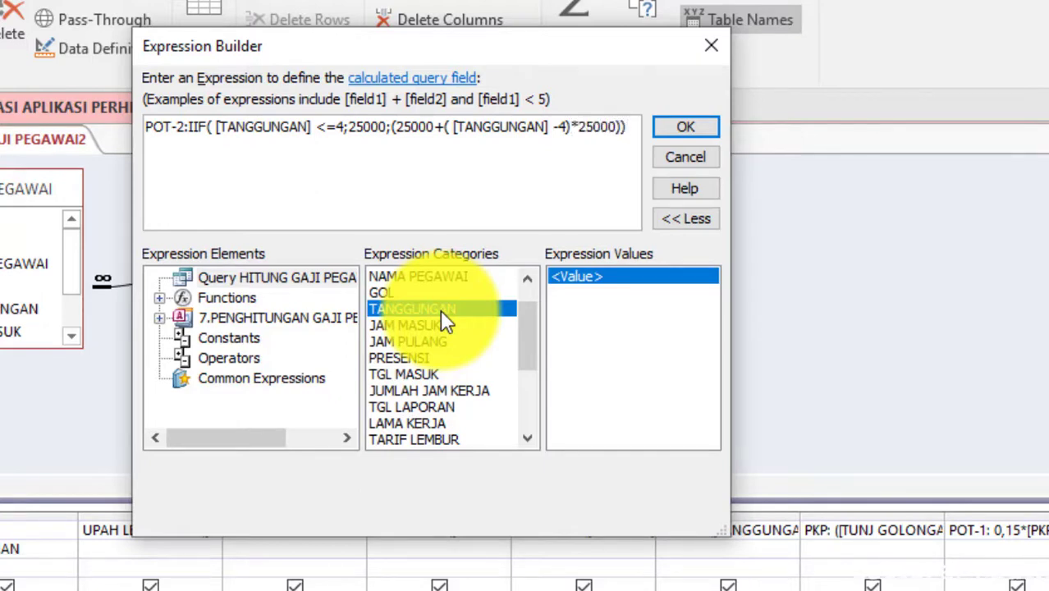
pyautogui.click(695, 133)
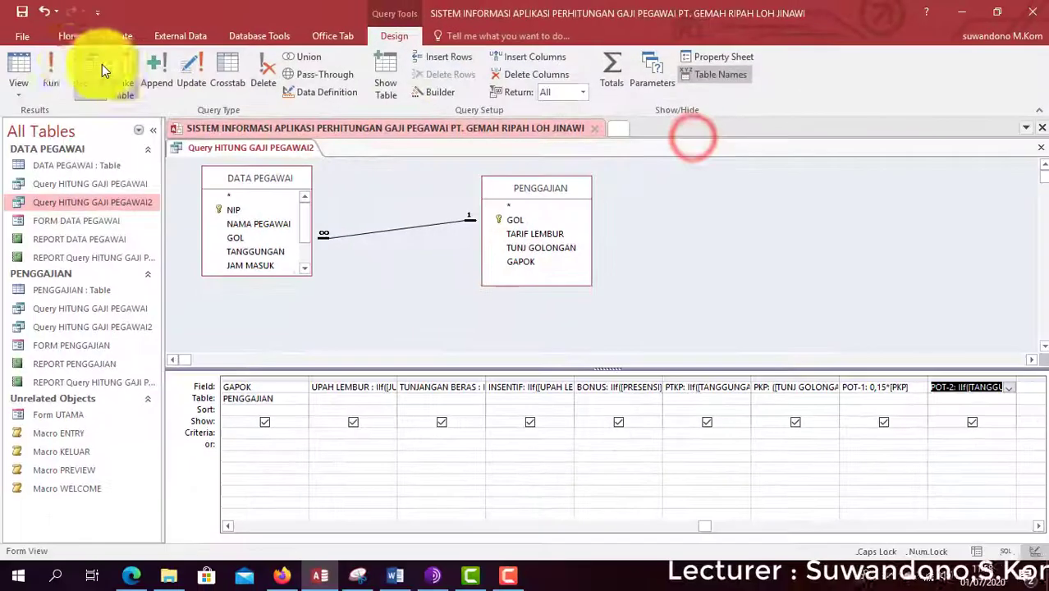
# Review the POT-2 column in the query's datasheet results and return to the query design.
pyautogui.click(27, 59)
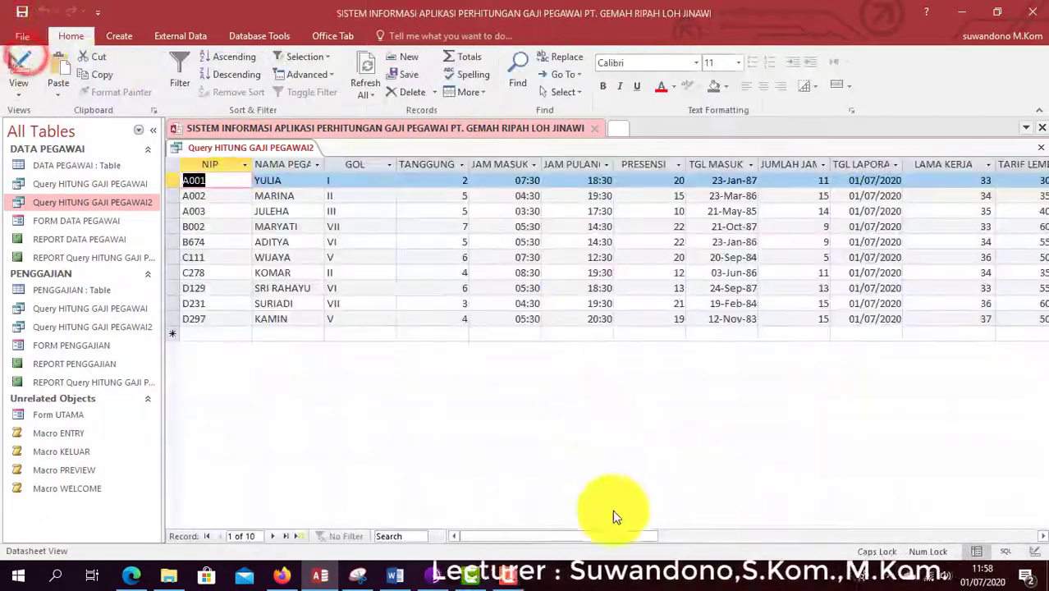
pyautogui.moveTo(604, 535); pyautogui.dragTo(869, 535)
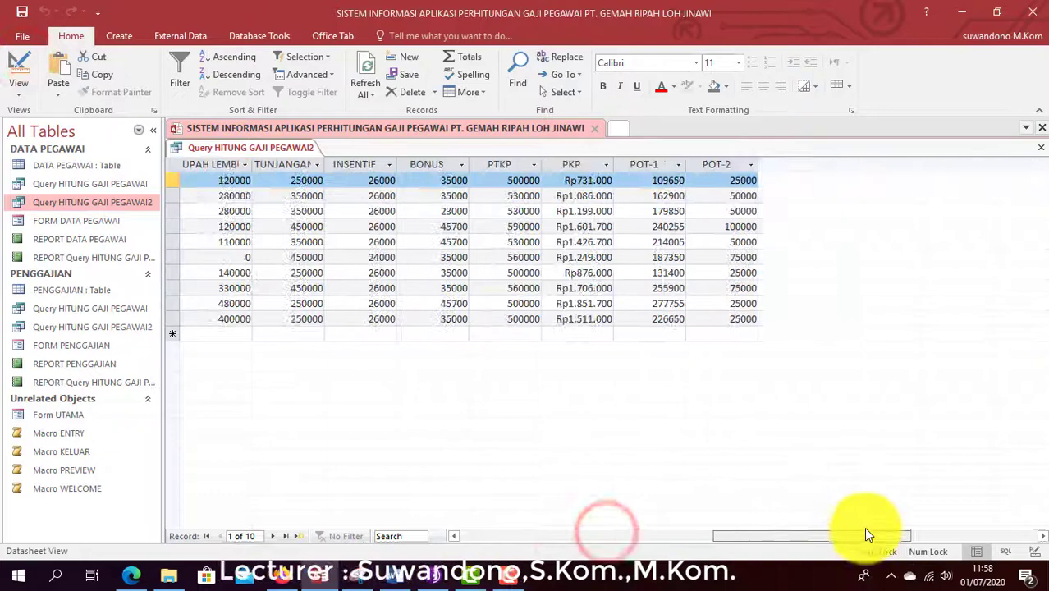
pyautogui.click(19, 67)
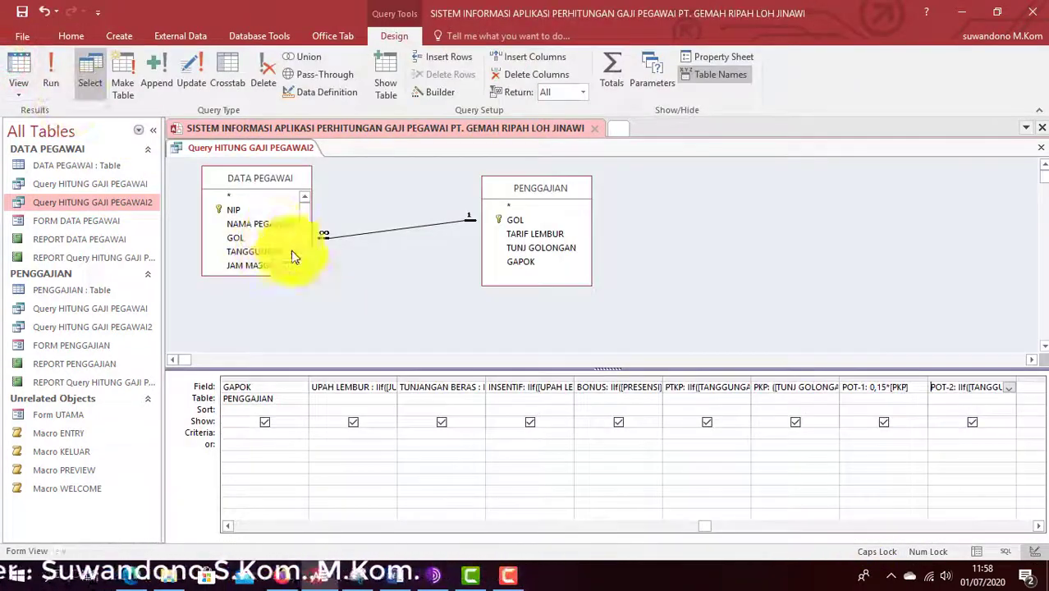
# Check the GAJI TOTAL formula in the exercise PDF, return to Access and begin the expression GAJI TOTAL:( in the blank column after POT-2.
pyautogui.click(142, 575)
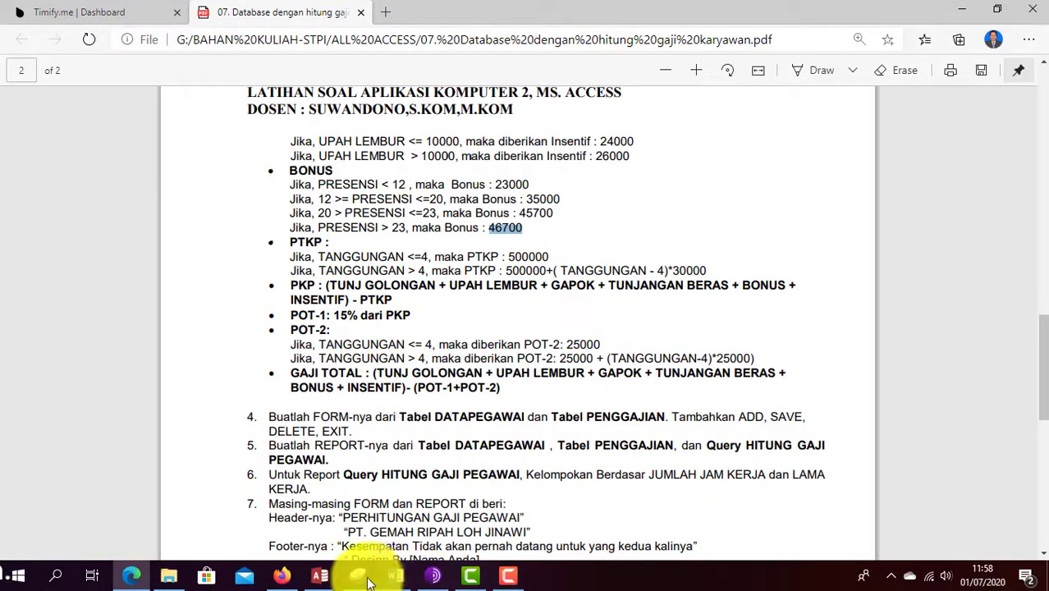
pyautogui.click(326, 582)
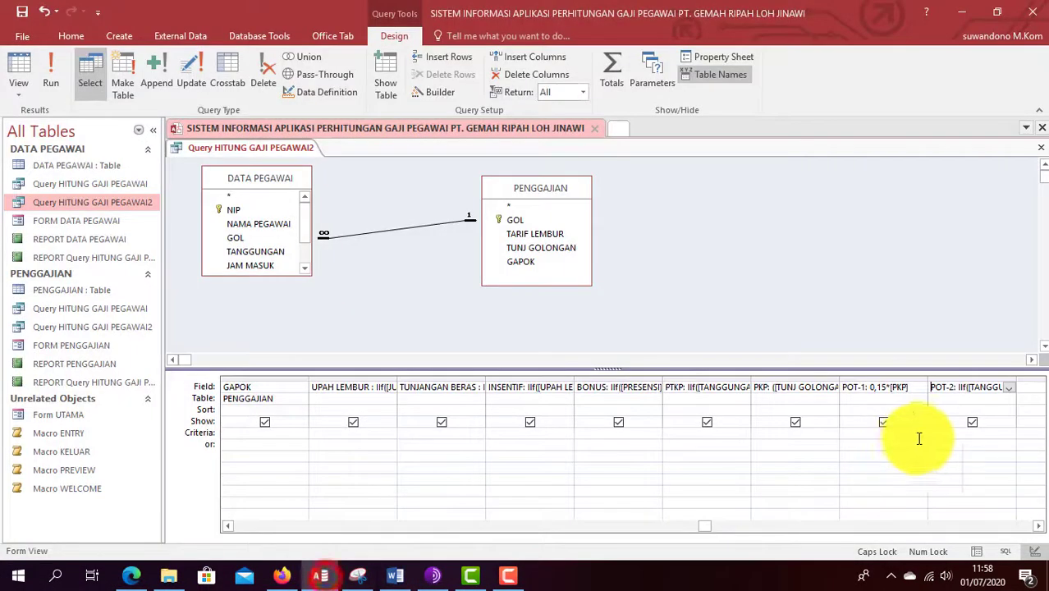
pyautogui.click(1029, 385)
pyautogui.click(440, 92)
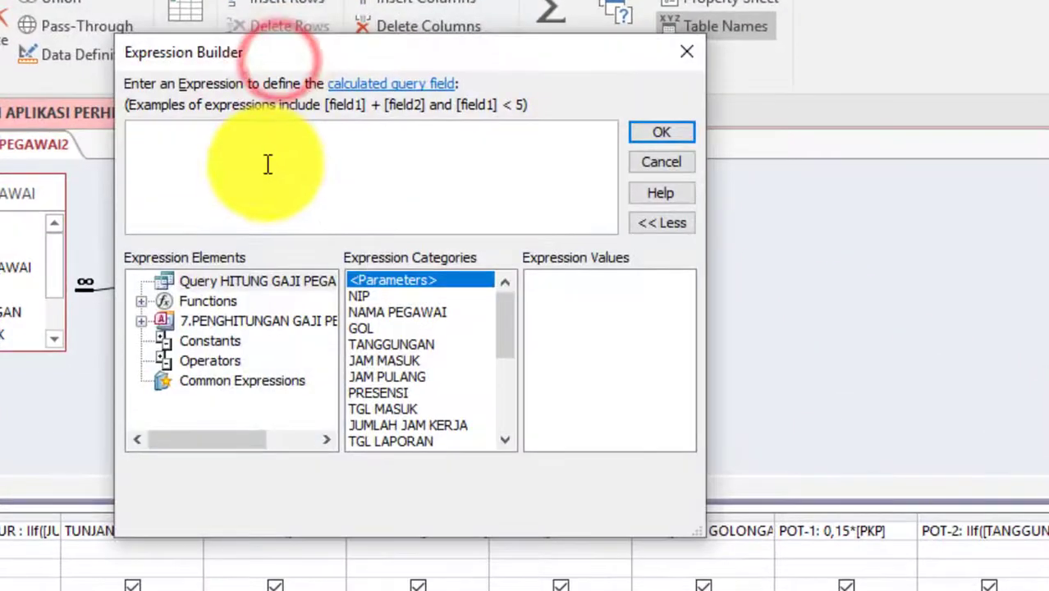
pyautogui.write('GAJI TOTAL:(')
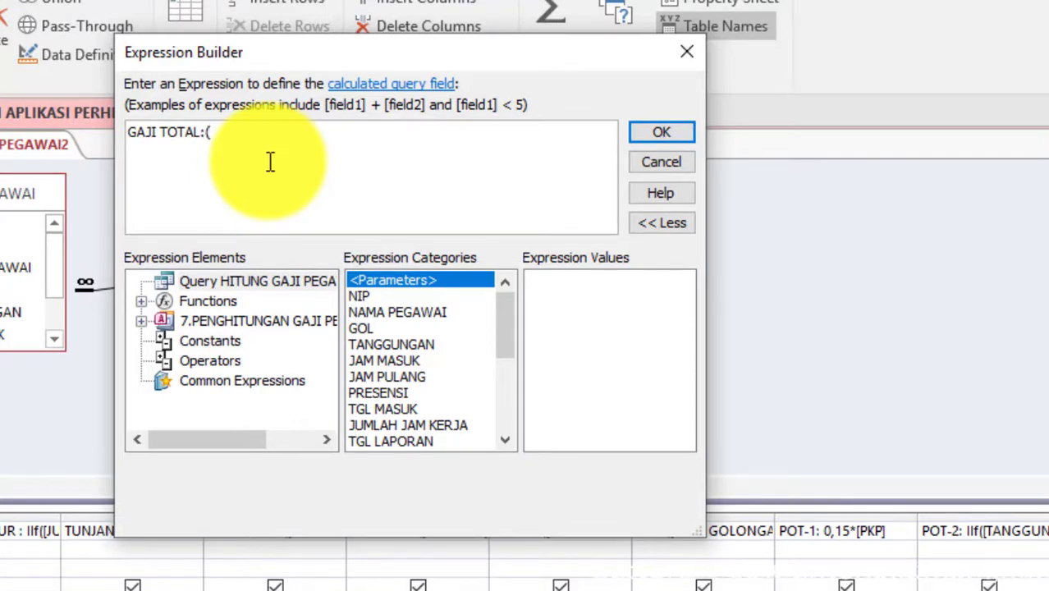
# Add [TUNJ GOLONGAN] + [UPAH LEMBUR] + to the GAJI TOTAL expression.
pyautogui.click(514, 317)
pyautogui.moveTo(513, 321); pyautogui.dragTo(515, 345)
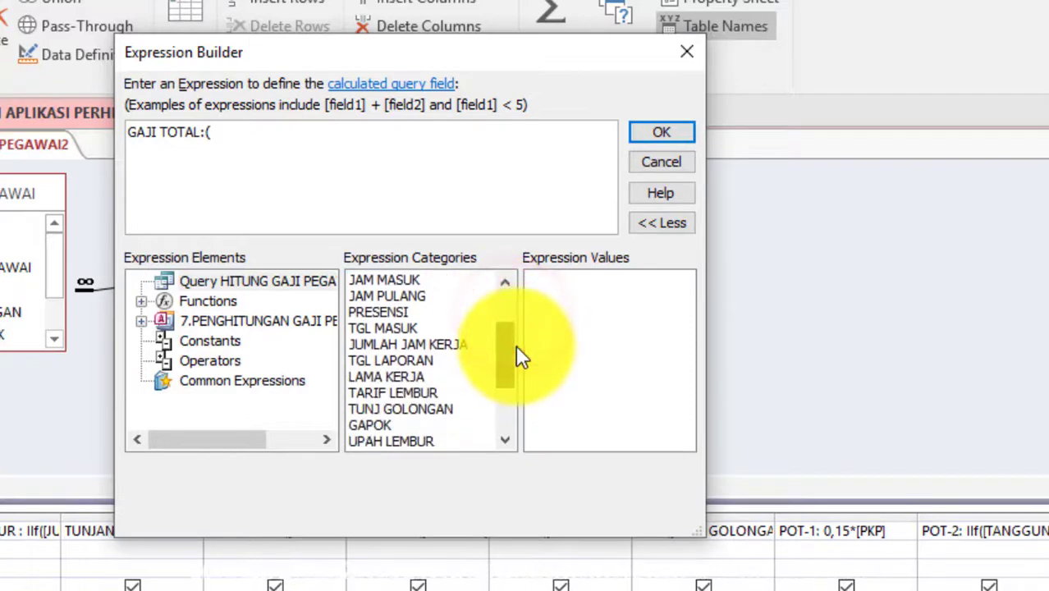
pyautogui.doubleClick(409, 400)
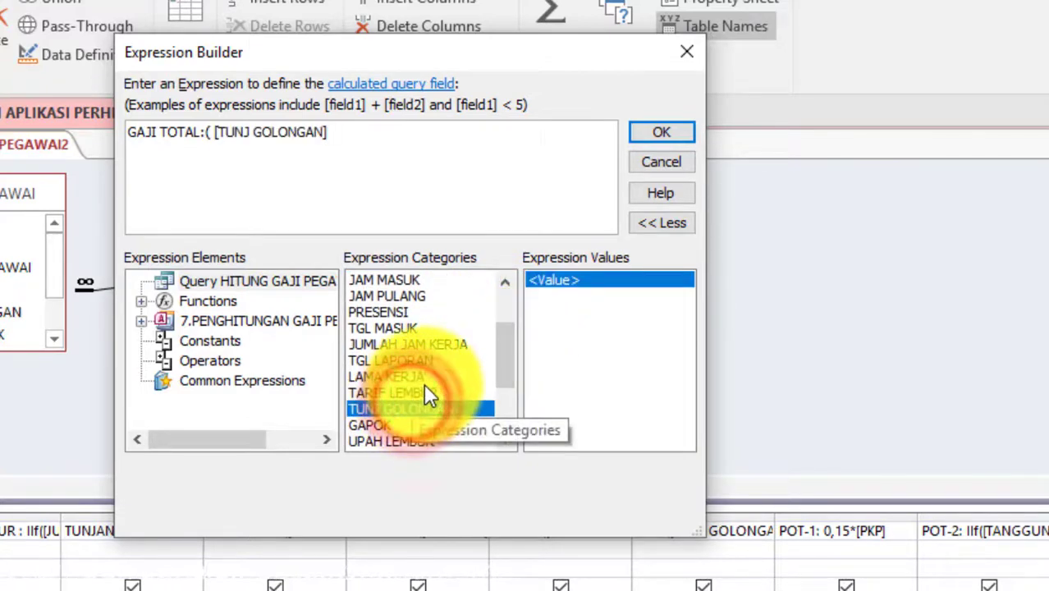
pyautogui.write('+')
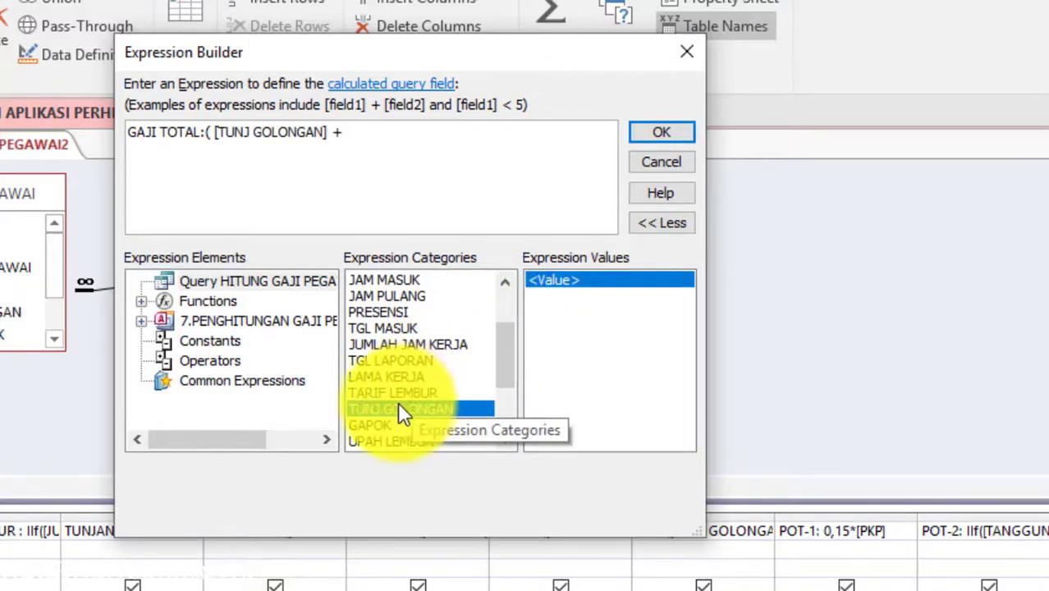
pyautogui.moveTo(504, 358); pyautogui.dragTo(486, 381)
pyautogui.doubleClick(416, 410)
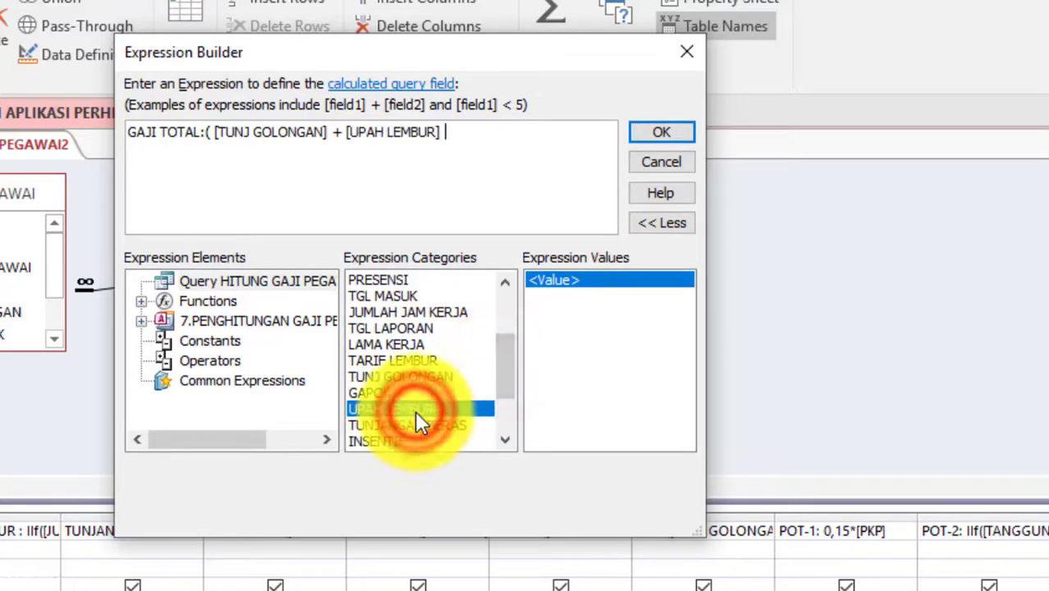
pyautogui.write('+')
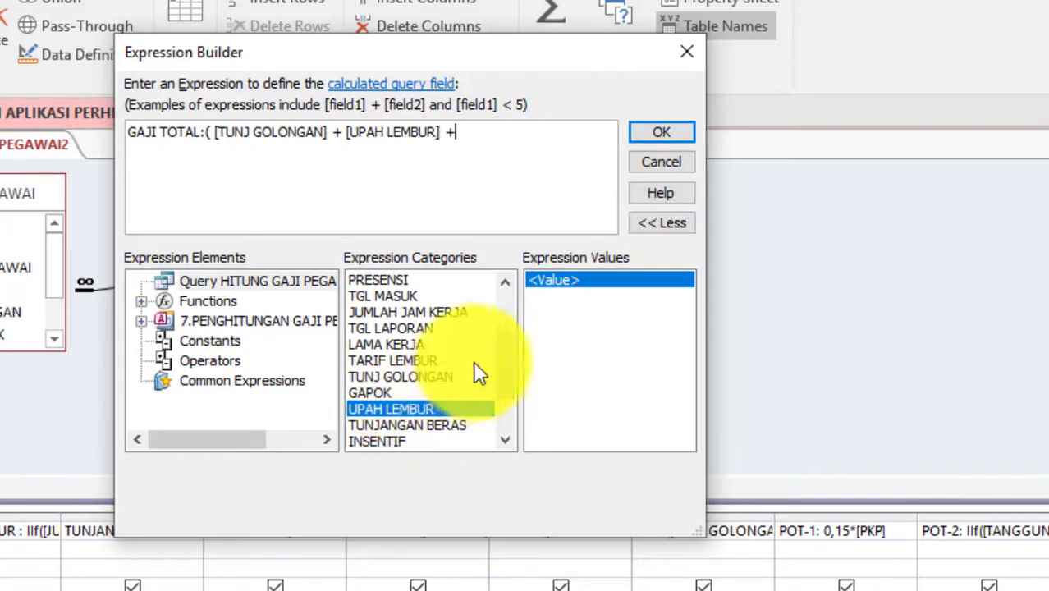
# Extend the GAJI TOTAL expression with [GAPOK] + [TUNJANGAN BERAS] + [BONUS] + [INSENTIF] )-(.
pyautogui.moveTo(500, 349)
pyautogui.mouseDown()
pyautogui.moveTo(500, 376)
pyautogui.moveTo(502, 364)
pyautogui.mouseUp()
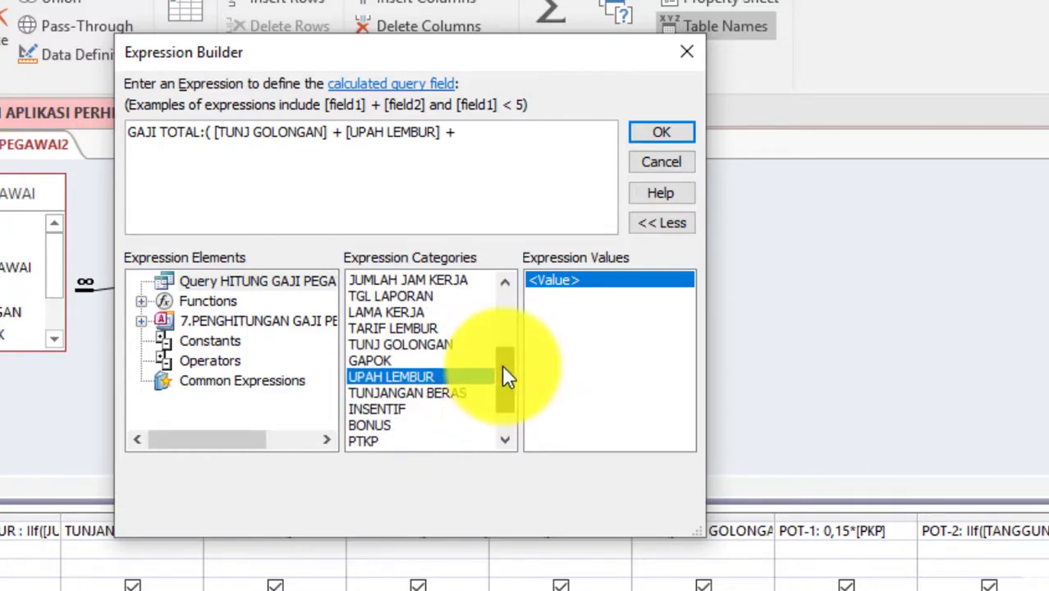
pyautogui.doubleClick(390, 359)
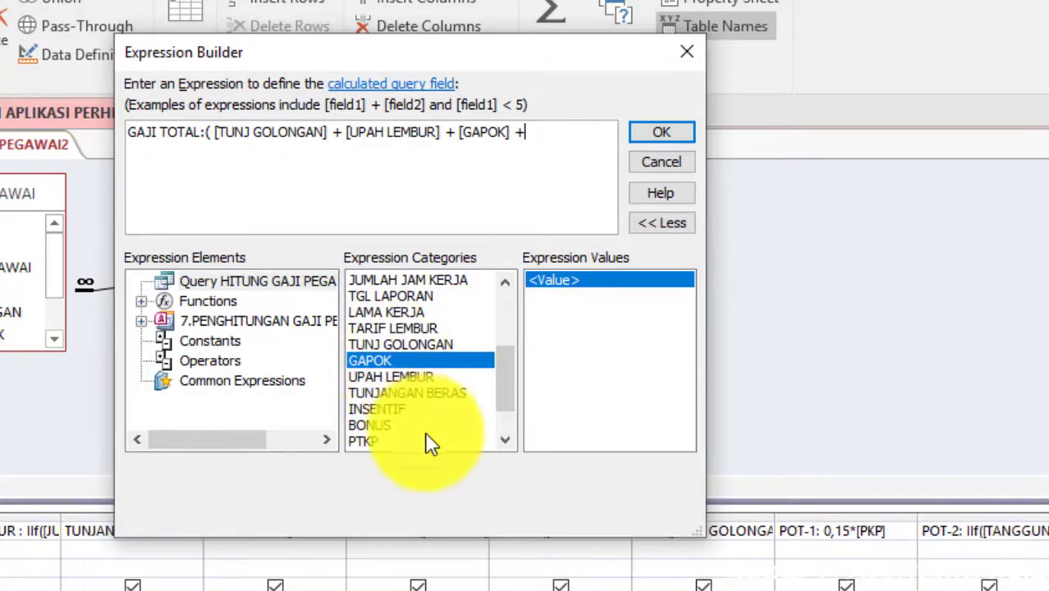
pyautogui.doubleClick(436, 394)
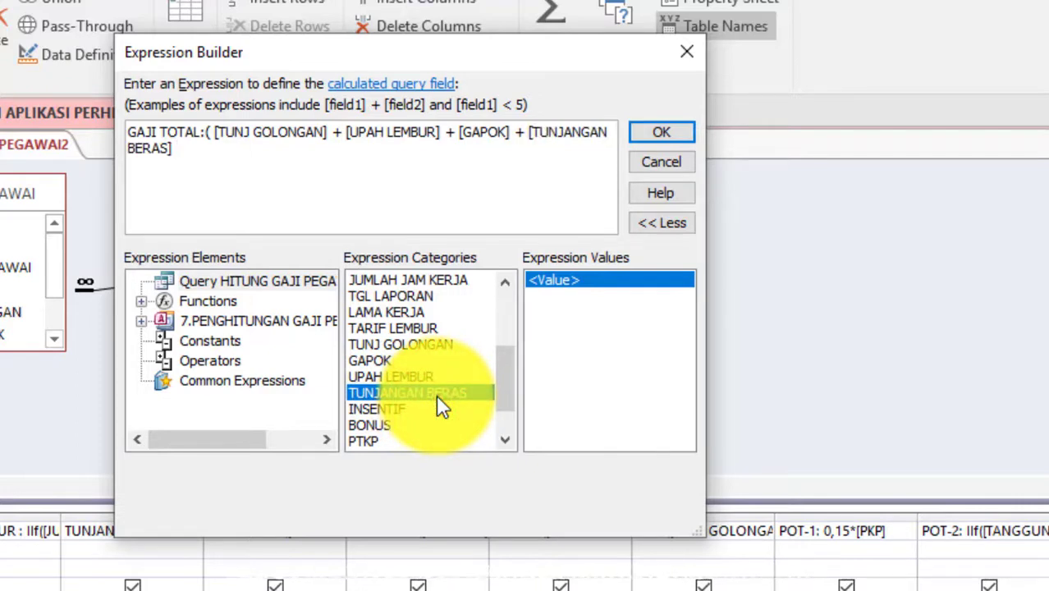
pyautogui.write('+')
pyautogui.doubleClick(375, 425)
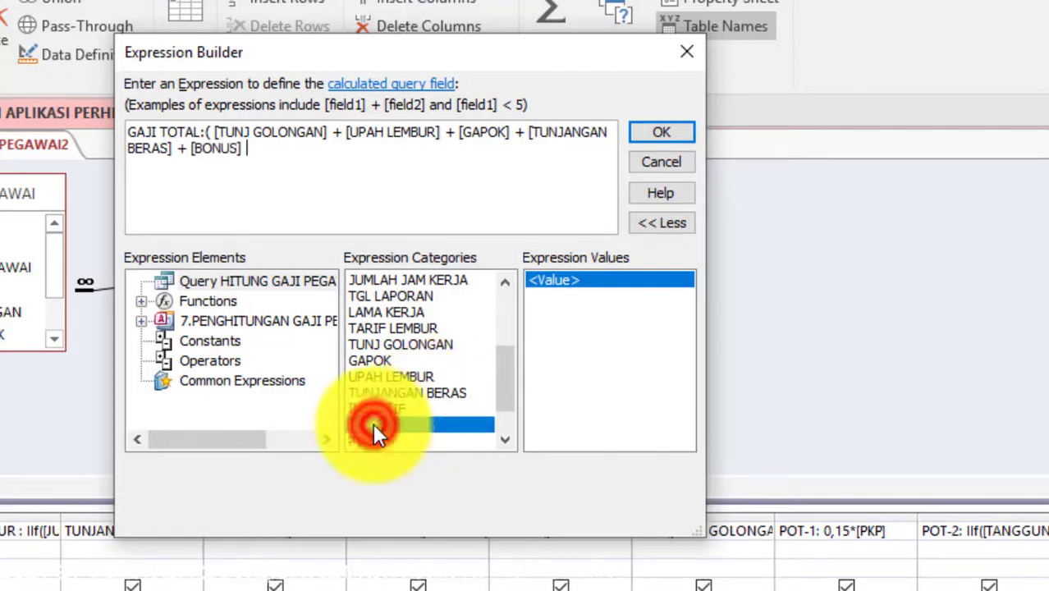
pyautogui.write('+')
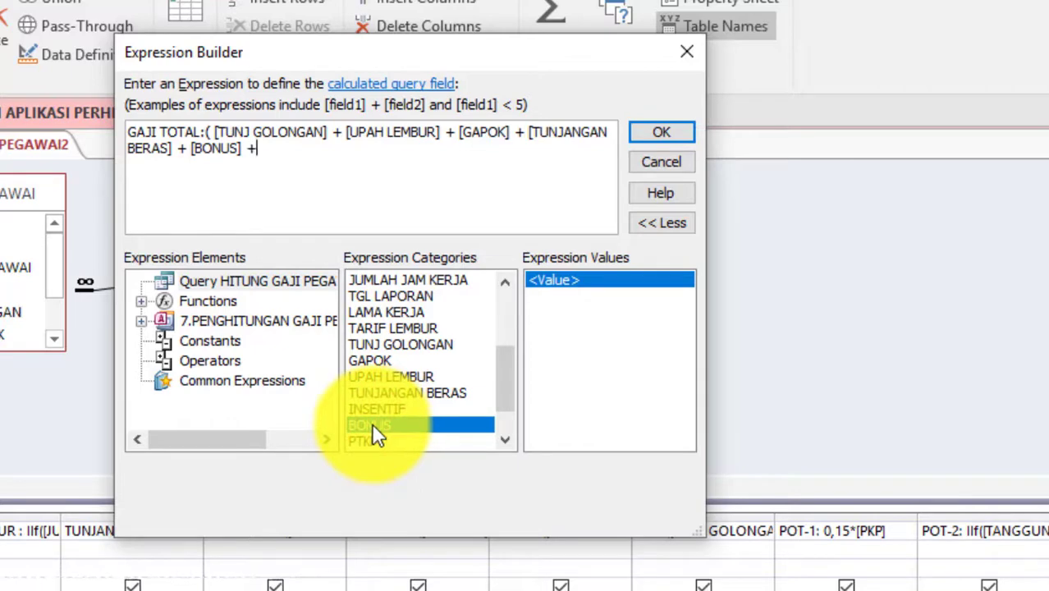
pyautogui.doubleClick(369, 406)
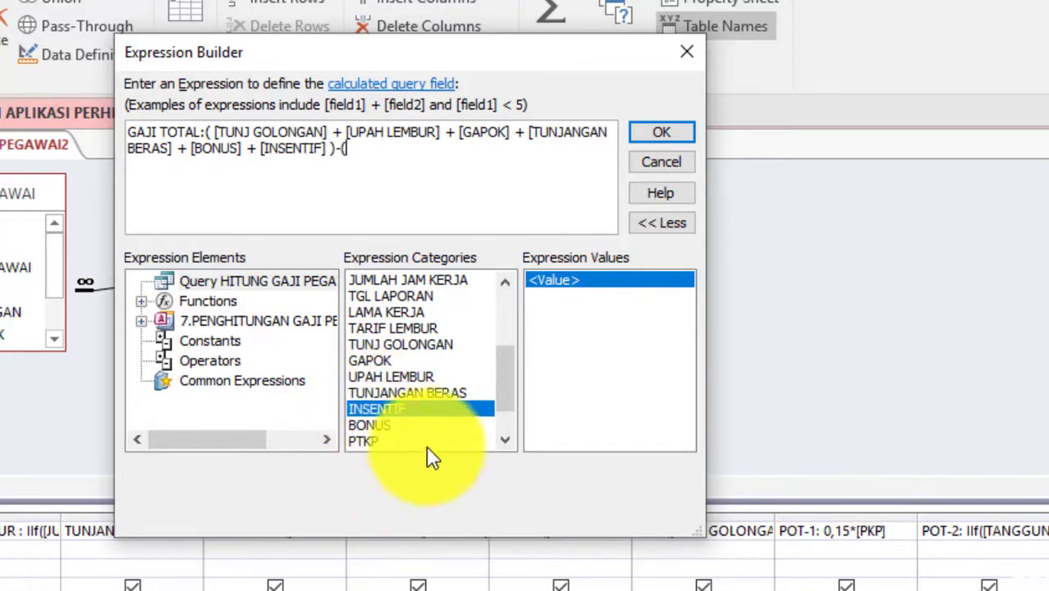
# Finish the GAJI TOTAL expression with the deductions [POT-1] + [POT-2] ) and accept it.
pyautogui.moveTo(506, 382); pyautogui.dragTo(513, 426)
pyautogui.doubleClick(380, 424)
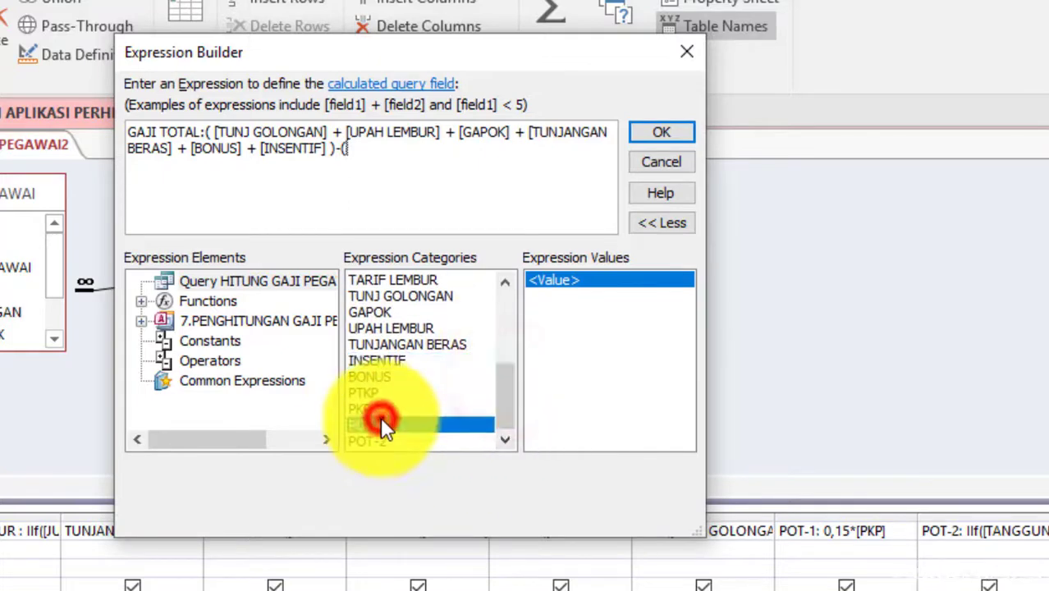
pyautogui.write('+')
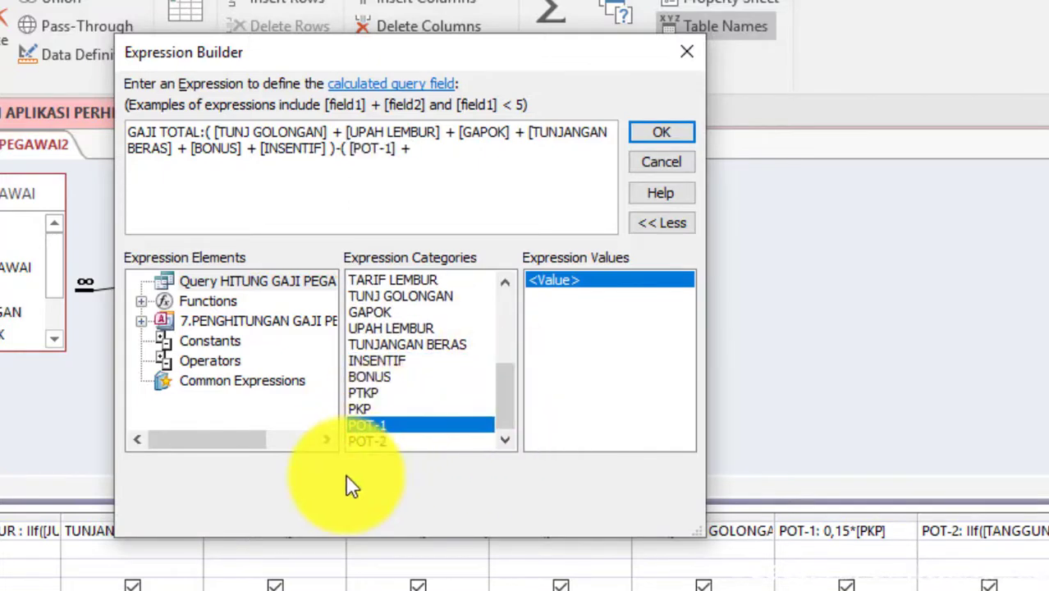
pyautogui.doubleClick(361, 443)
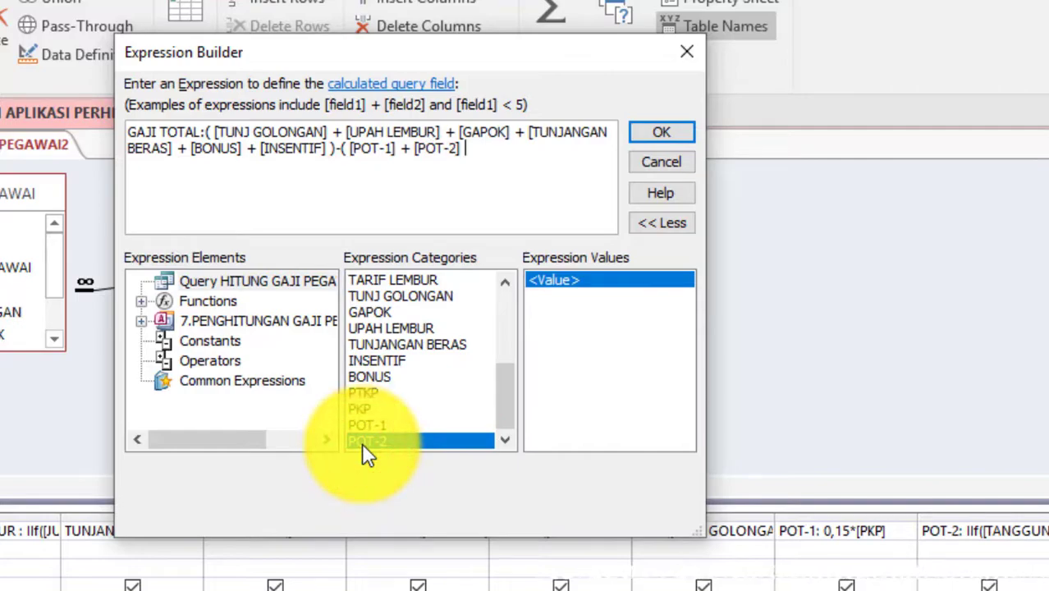
pyautogui.write(')')
pyautogui.click(661, 134)
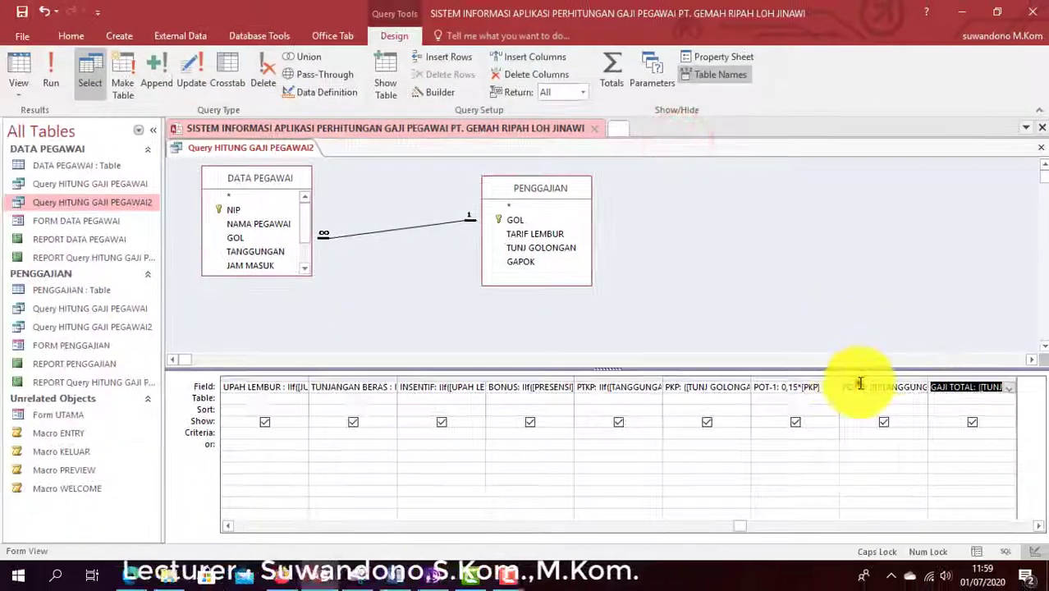
# Review the query's datasheet results with the GAJI TOTAL column added and return to the query design.
pyautogui.click(861, 385)
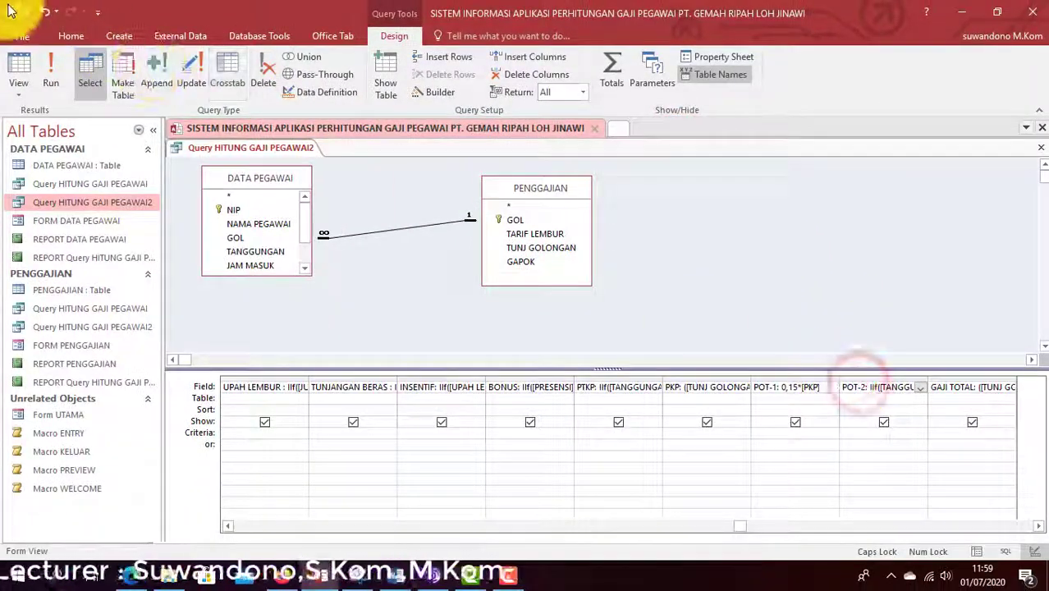
pyautogui.click(24, 59)
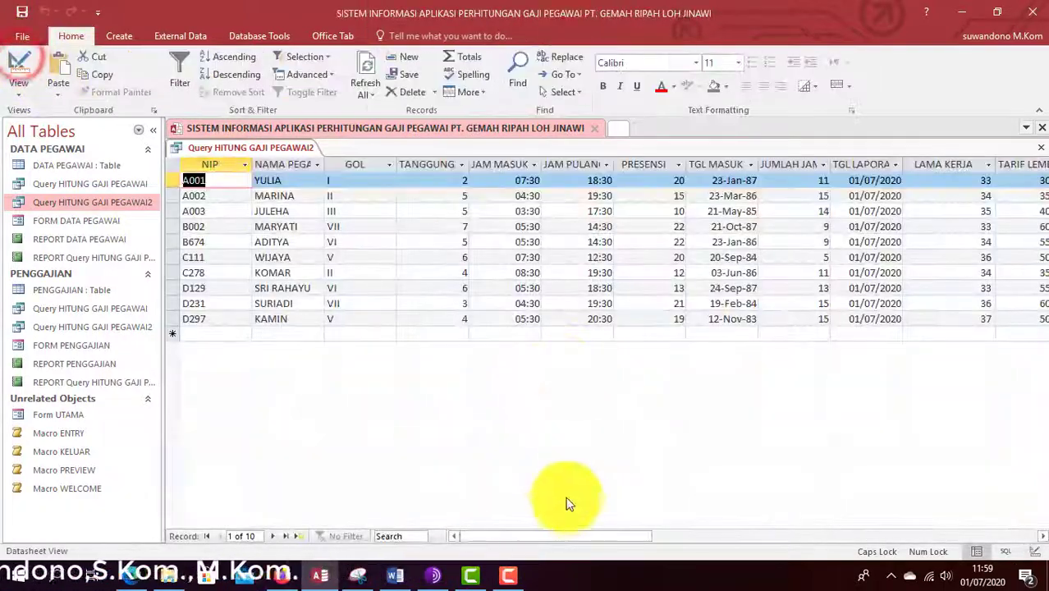
pyautogui.moveTo(557, 533); pyautogui.dragTo(413, 509)
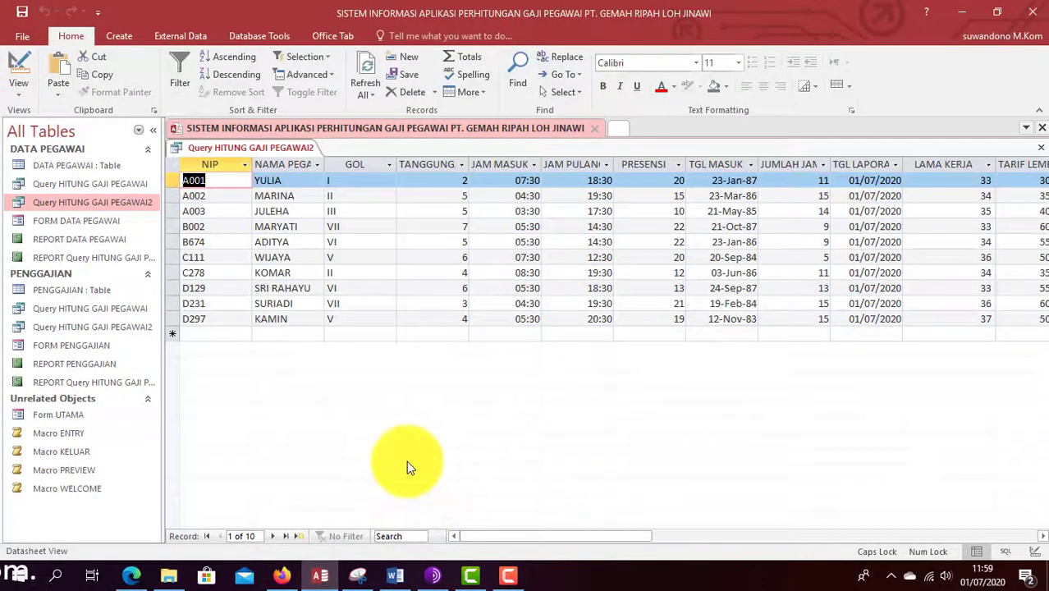
pyautogui.click(23, 64)
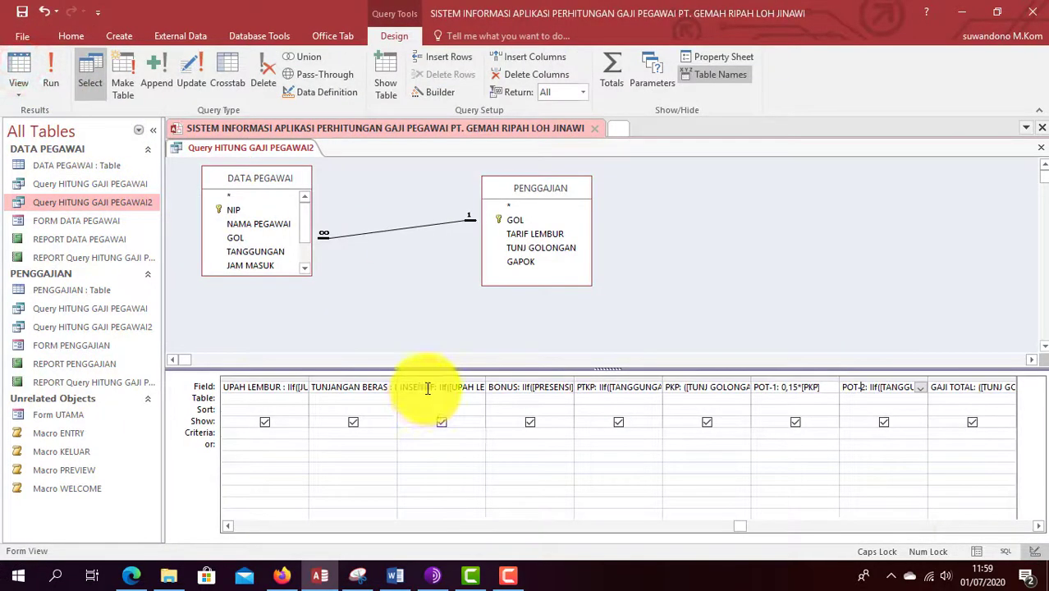